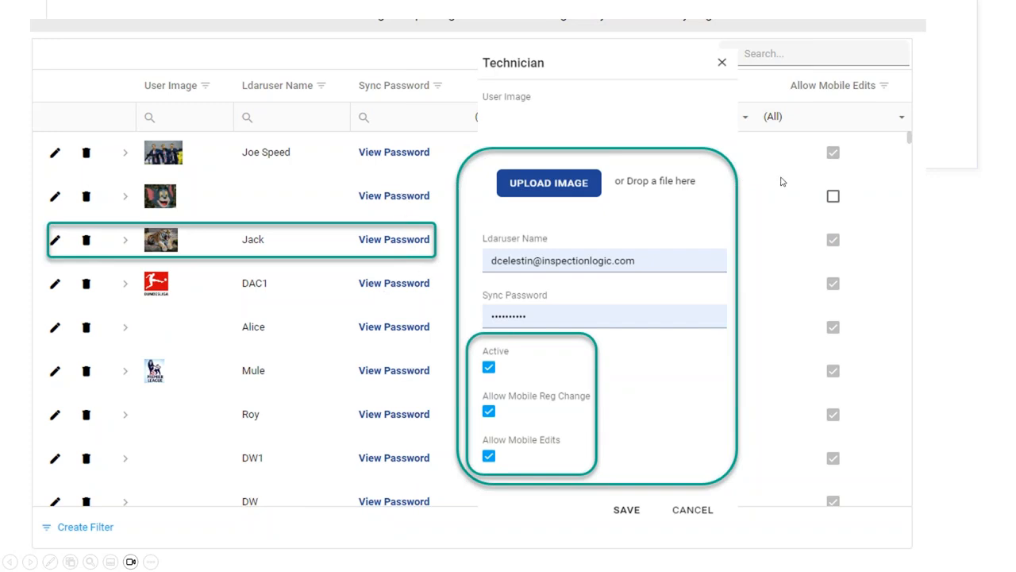
Leave the slideshow and switch to the SkyBridge Training dashboard in the Chrome browser
{"action": "left_click", "coordinate": [940, 355]}
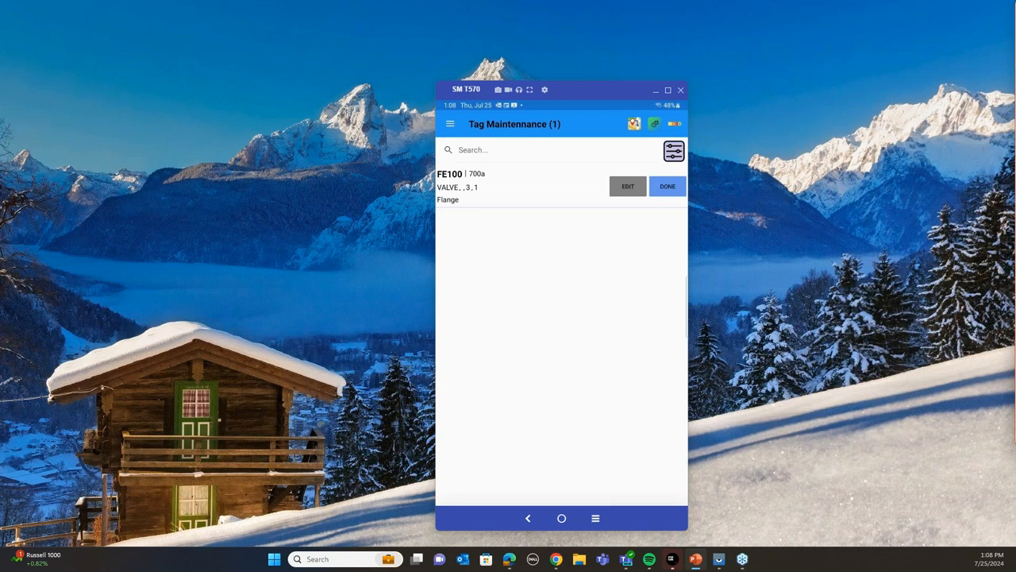
{"action": "left_click_drag", "start_coordinate": [1015, 83], "coordinate": [532, 102]}
{"action": "left_click", "coordinate": [740, 94]}
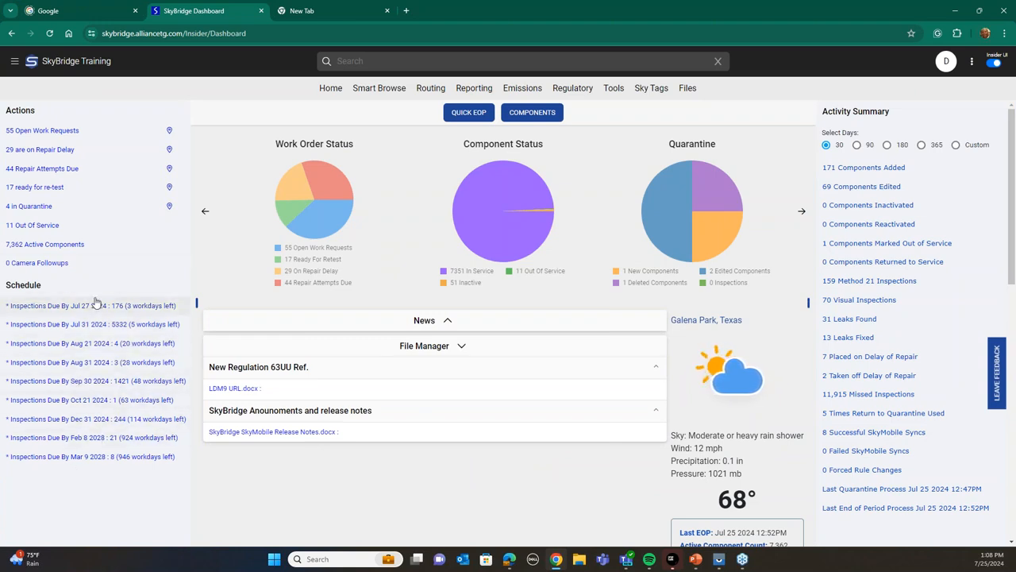
List the scheduled inspections due by Jul 27 2024 for all process units
{"action": "left_click", "coordinate": [154, 312]}
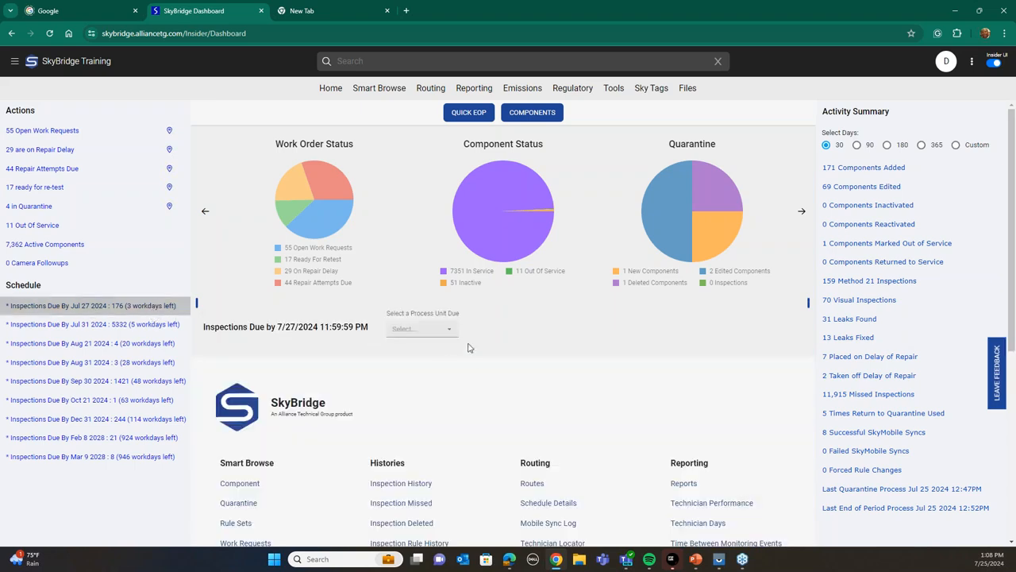
{"action": "left_click", "coordinate": [442, 325]}
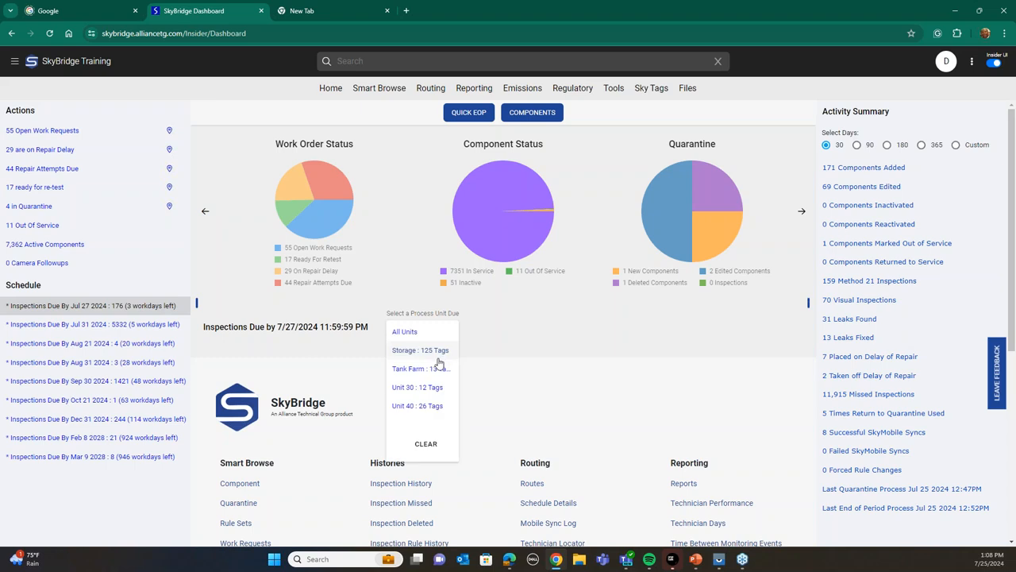
{"action": "left_click", "coordinate": [405, 332]}
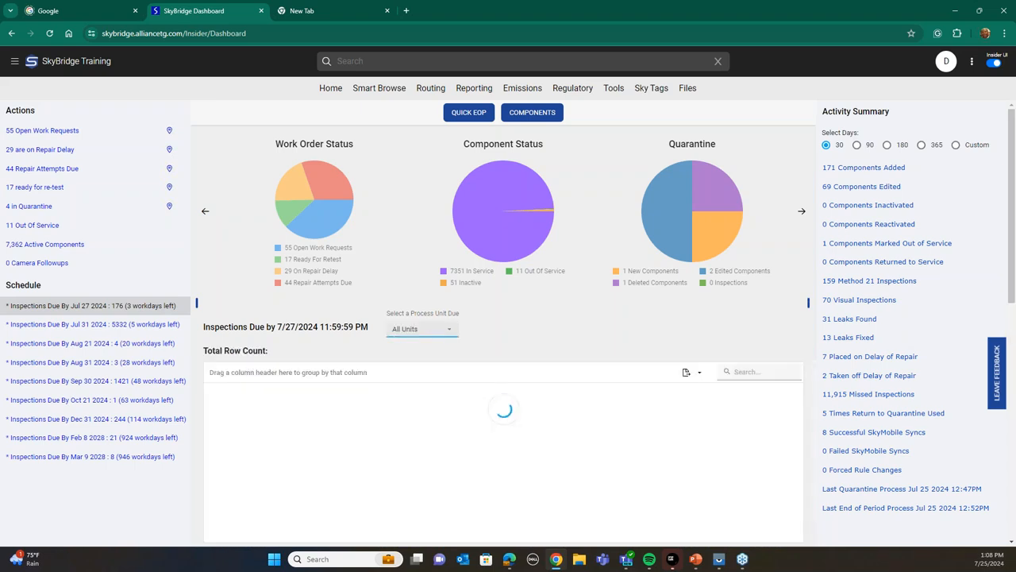
{"action": "scroll", "coordinate": [382, 374], "scroll_direction": "down", "scroll_amount": 2}
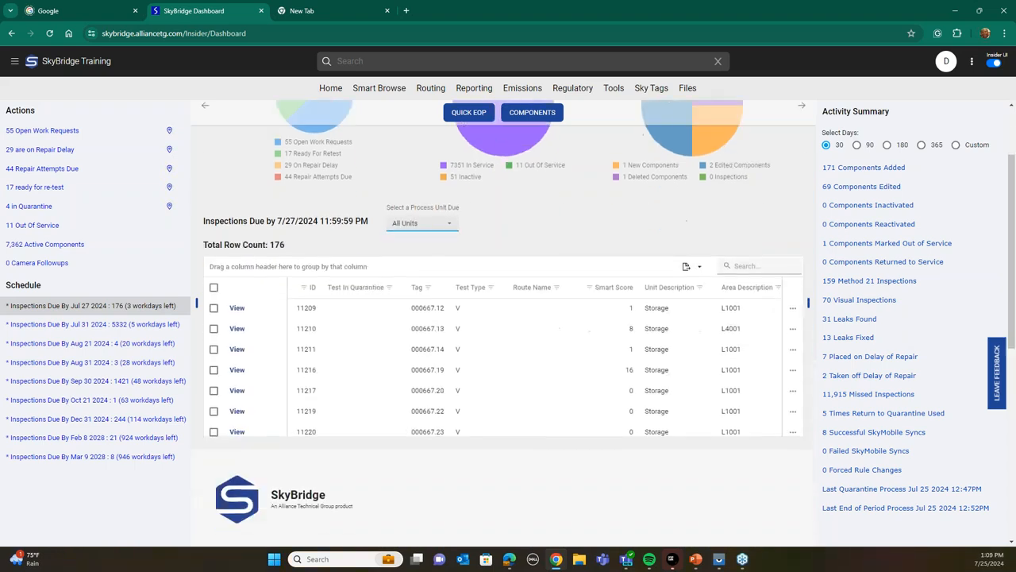
Select all the listed inspections and look through the existing routes offered for adding them, leaving without applying a route
{"action": "left_click", "coordinate": [213, 288]}
{"action": "right_click", "coordinate": [339, 331]}
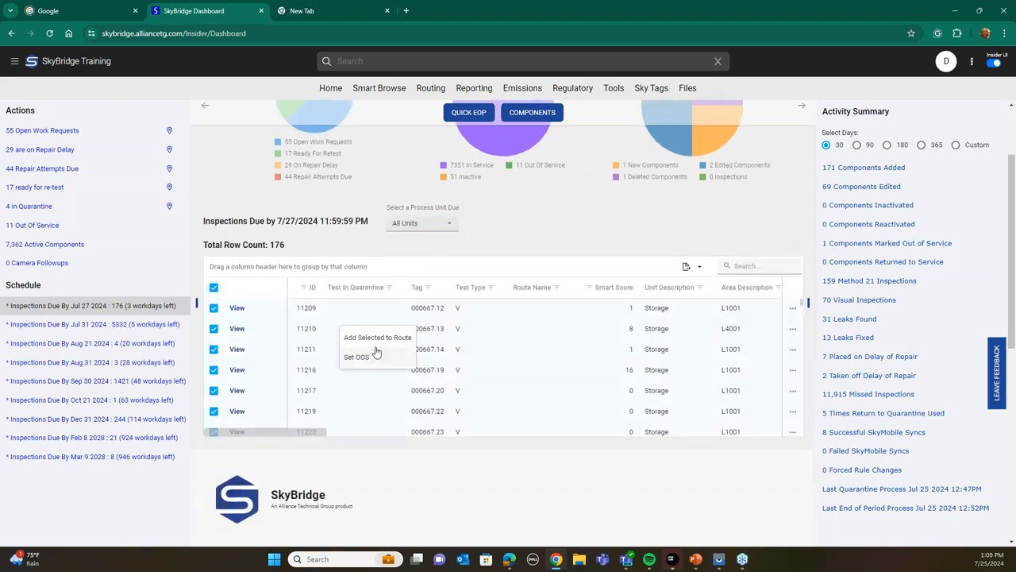
{"action": "left_click", "coordinate": [382, 338]}
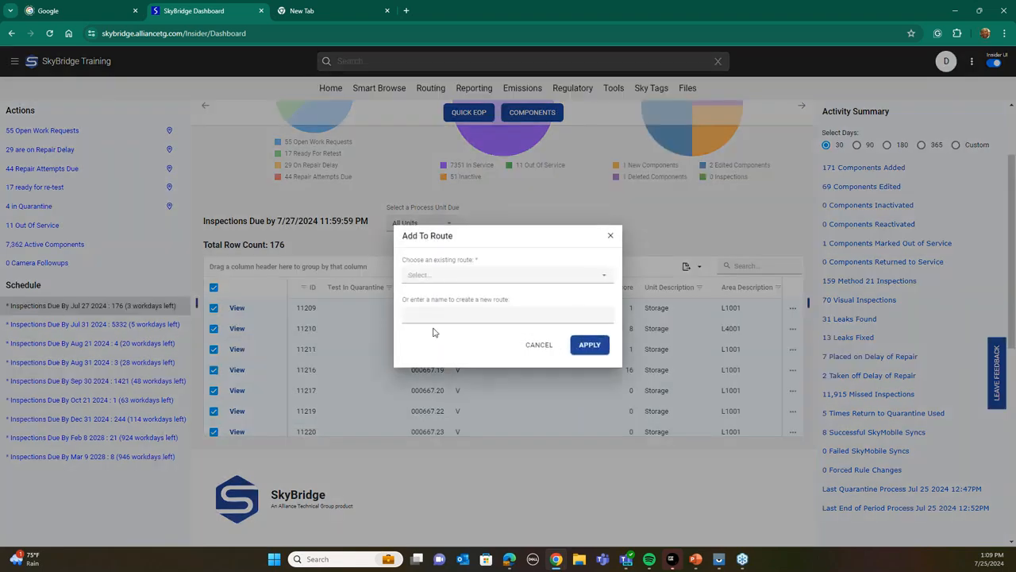
{"action": "left_click", "coordinate": [606, 277]}
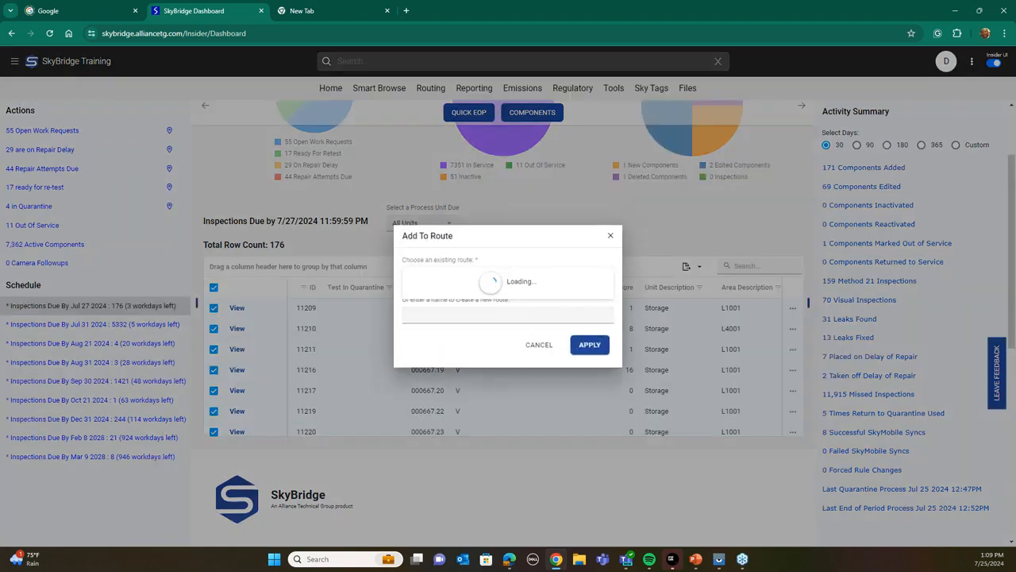
{"action": "scroll", "coordinate": [466, 290], "scroll_direction": "down", "scroll_amount": 1}
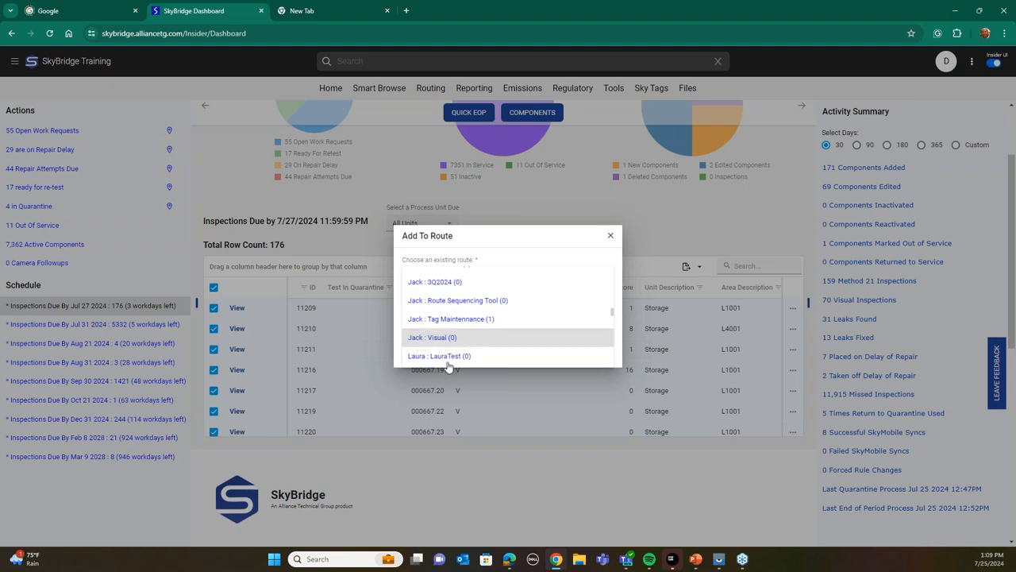
{"action": "left_click", "coordinate": [611, 235]}
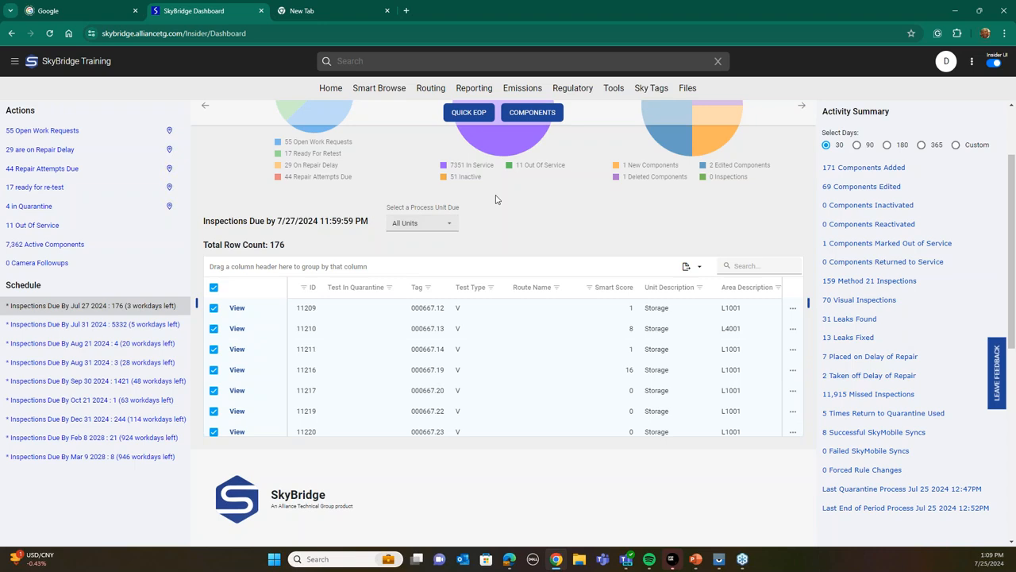
Go to the Routes page and expand the first three technicians to show the routes assigned to each
{"action": "scroll", "coordinate": [495, 199], "scroll_direction": "up", "scroll_amount": 2}
{"action": "mouse_move", "coordinate": [425, 94]}
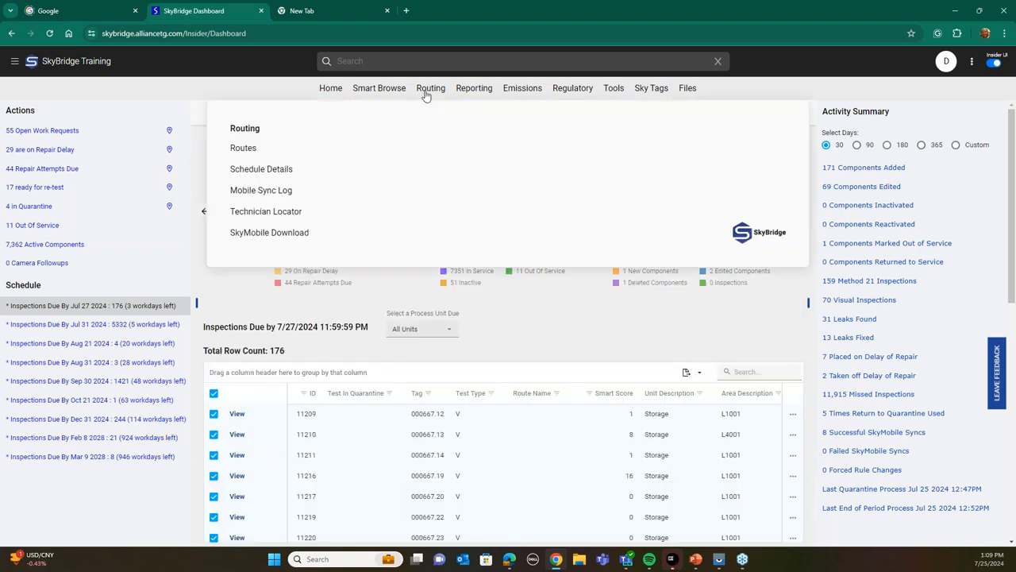
{"action": "left_click", "coordinate": [238, 149]}
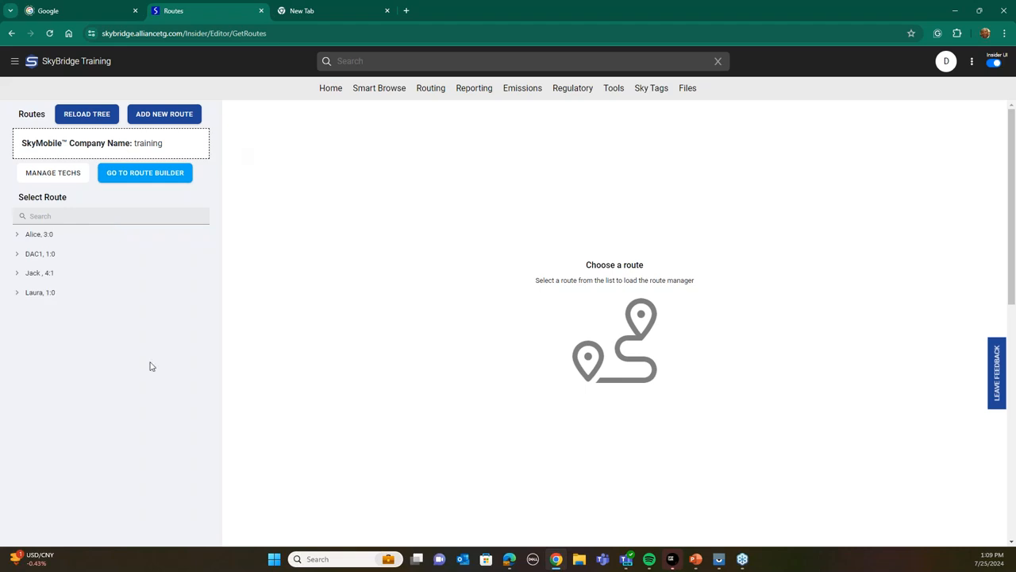
{"action": "left_click", "coordinate": [17, 234]}
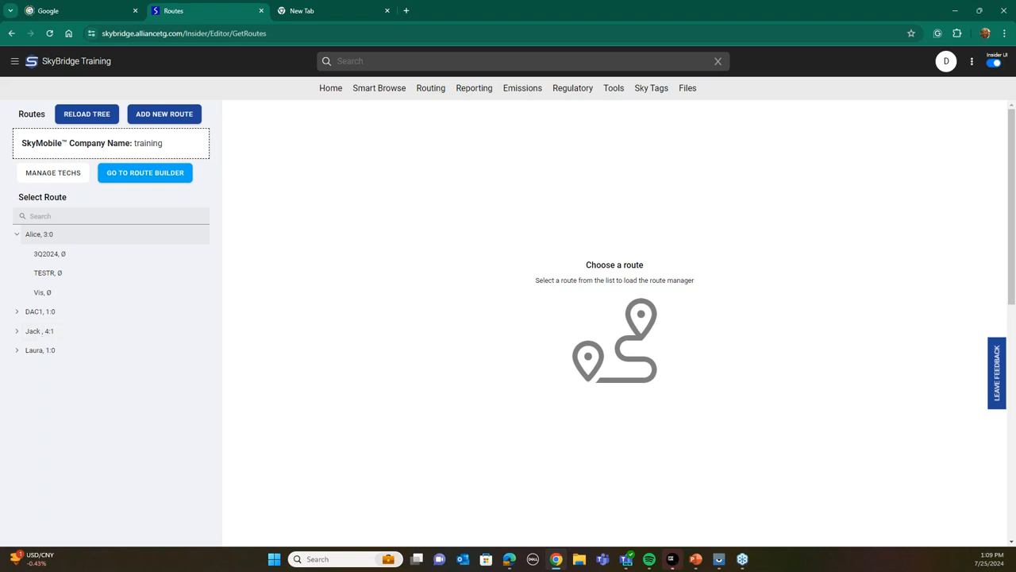
{"action": "left_click", "coordinate": [17, 331]}
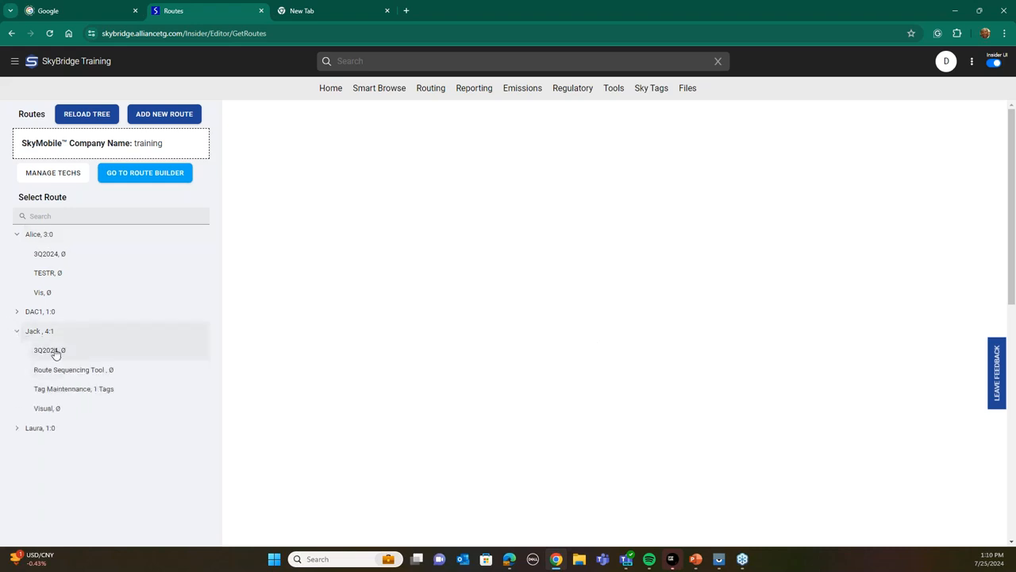
{"action": "left_click", "coordinate": [19, 312]}
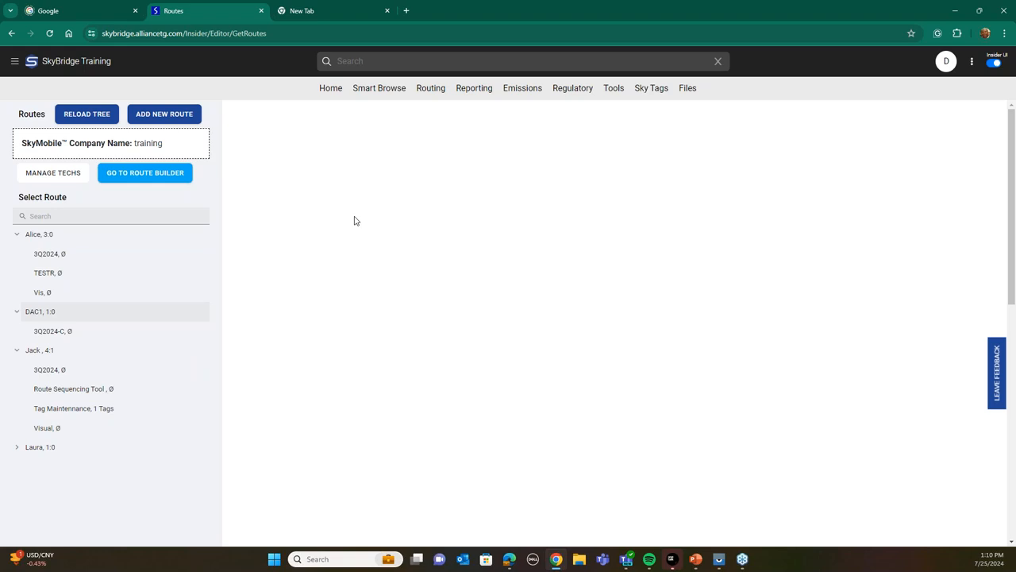
Go to the Route Builder and add a filter for NextMonitorEnd equal to 7/31/2024 11:59:59 PM
{"action": "left_click", "coordinate": [135, 176]}
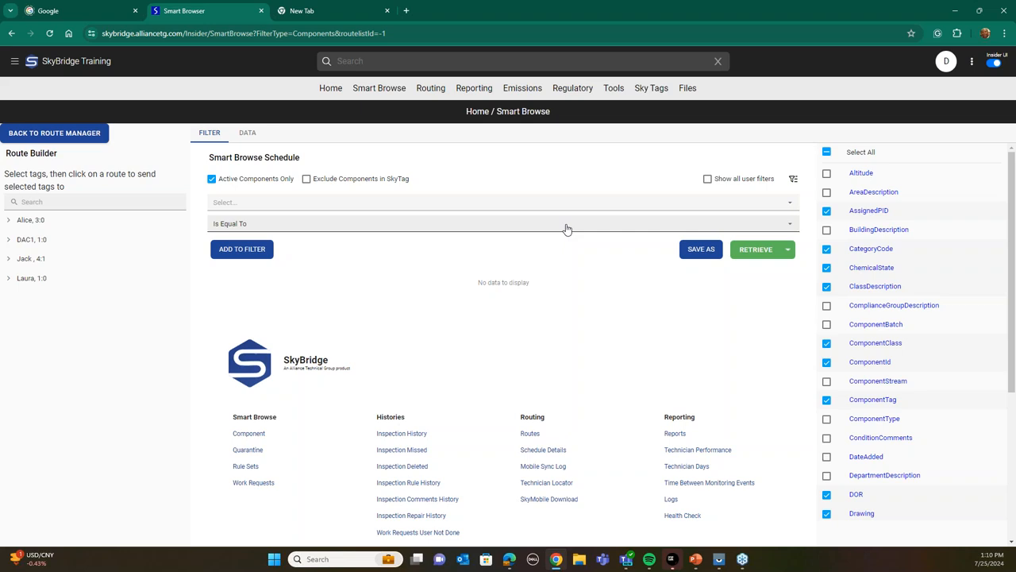
{"action": "left_click", "coordinate": [788, 208]}
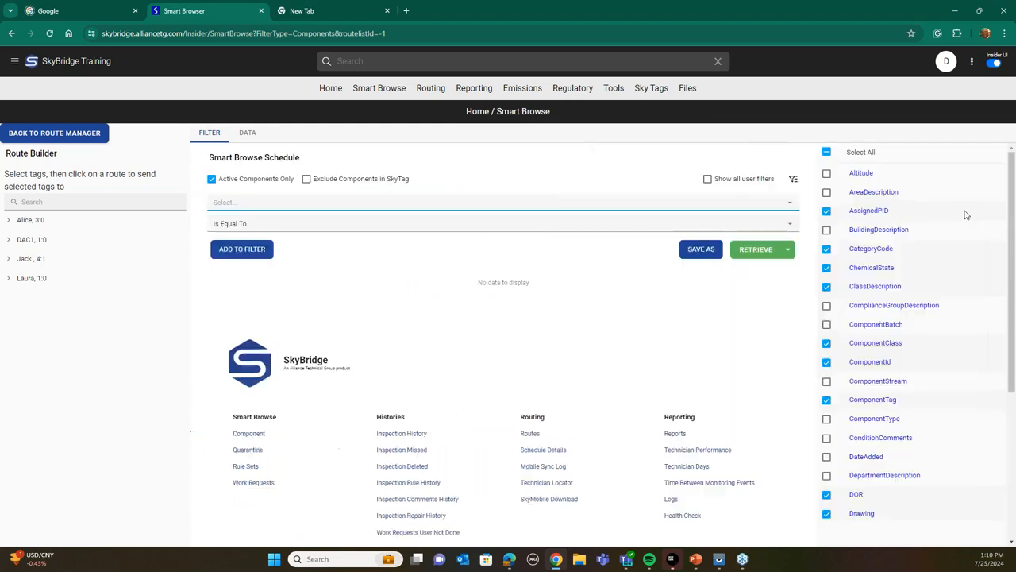
{"action": "left_click", "coordinate": [272, 207]}
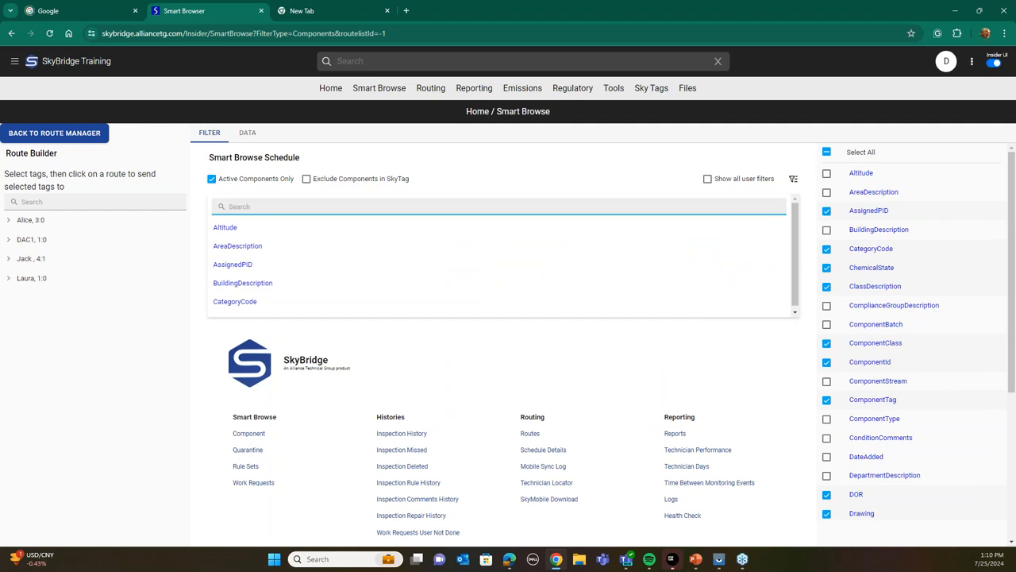
{"action": "type", "text": "end"}
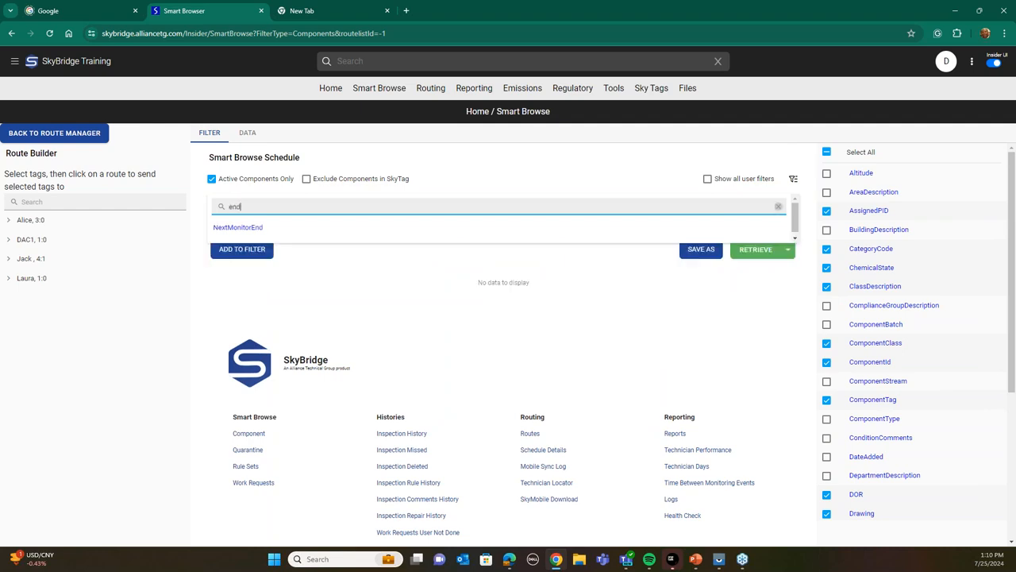
{"action": "left_click", "coordinate": [261, 229]}
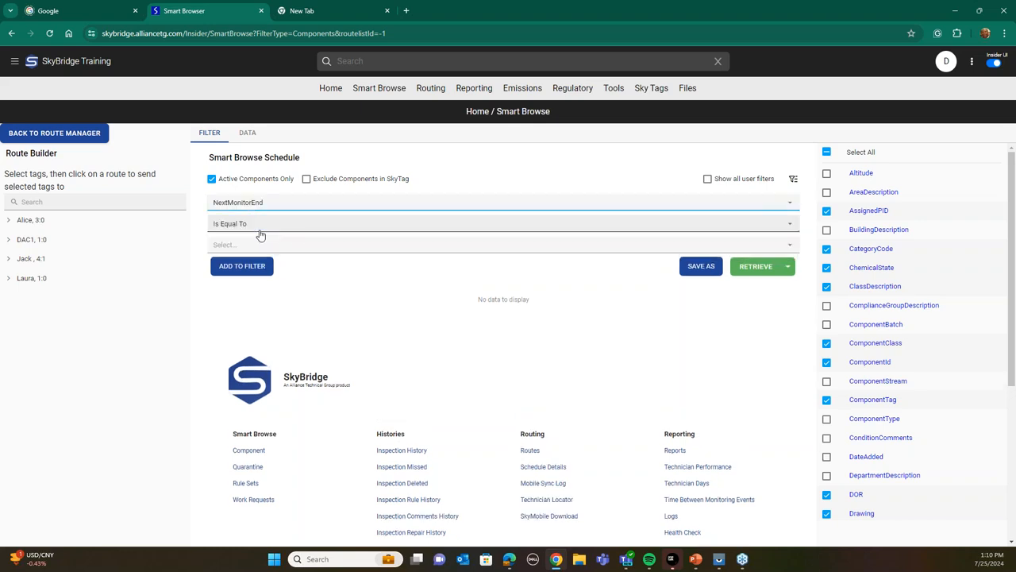
{"action": "left_click", "coordinate": [790, 246]}
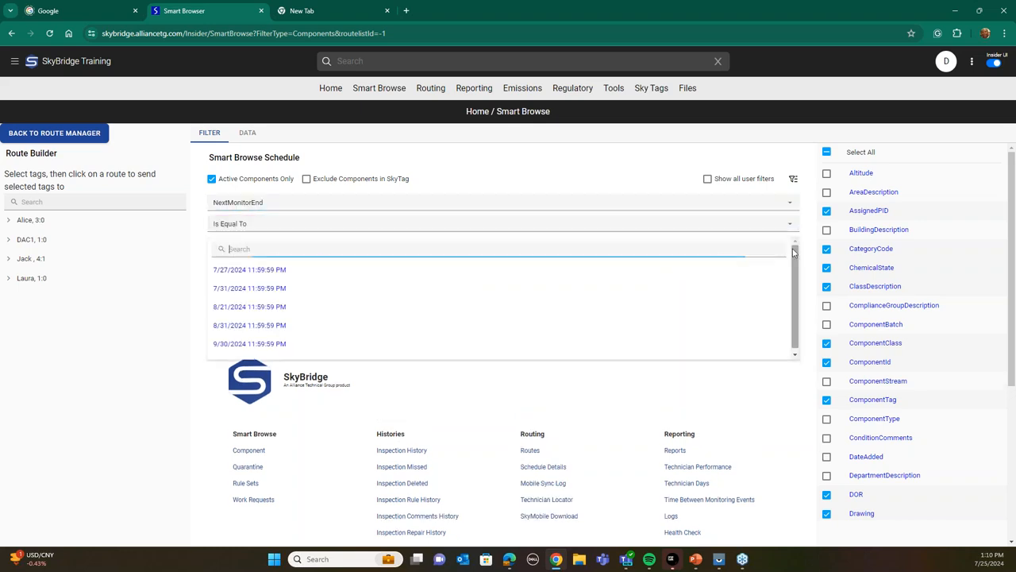
{"action": "left_click", "coordinate": [251, 290]}
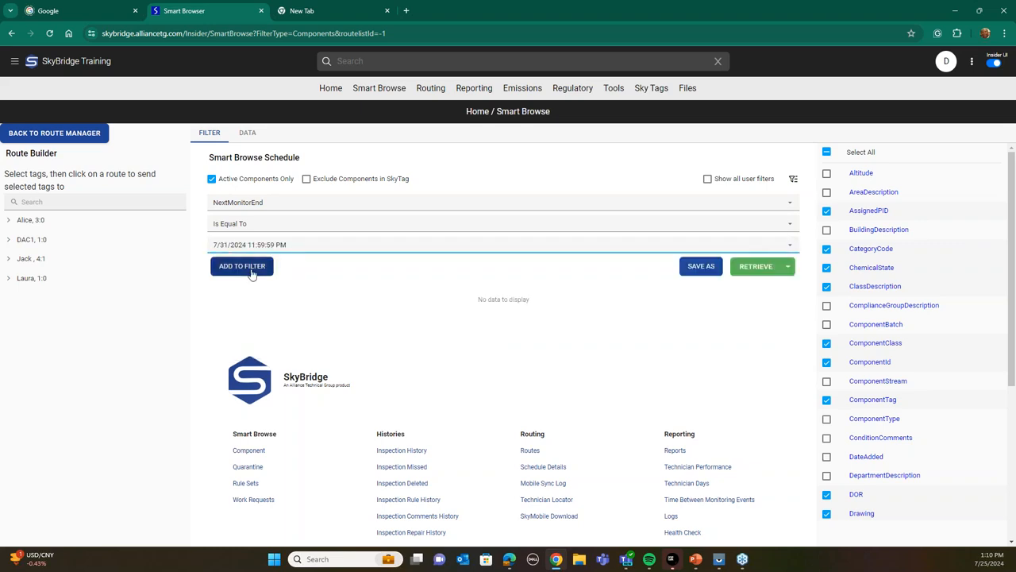
{"action": "left_click", "coordinate": [250, 267]}
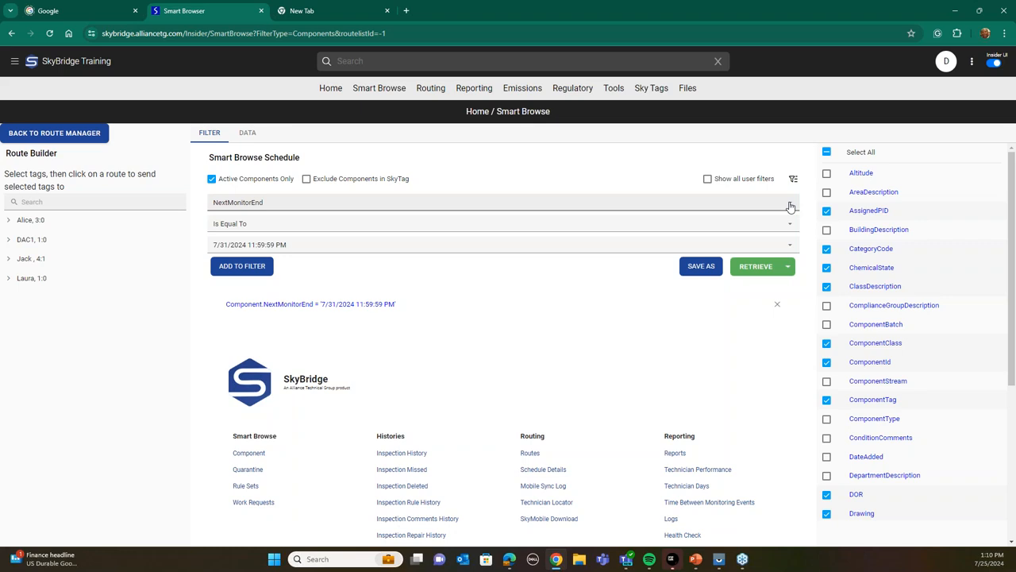
Add a filter for UnitDescription equal to Storage and retrieve the matching components
{"action": "left_click", "coordinate": [790, 207]}
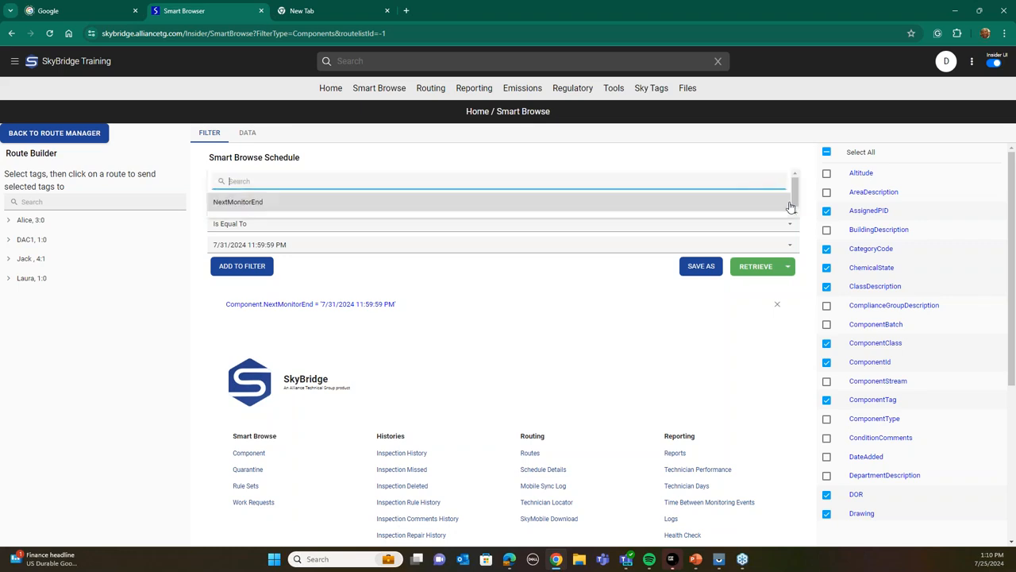
{"action": "type", "text": "uni"}
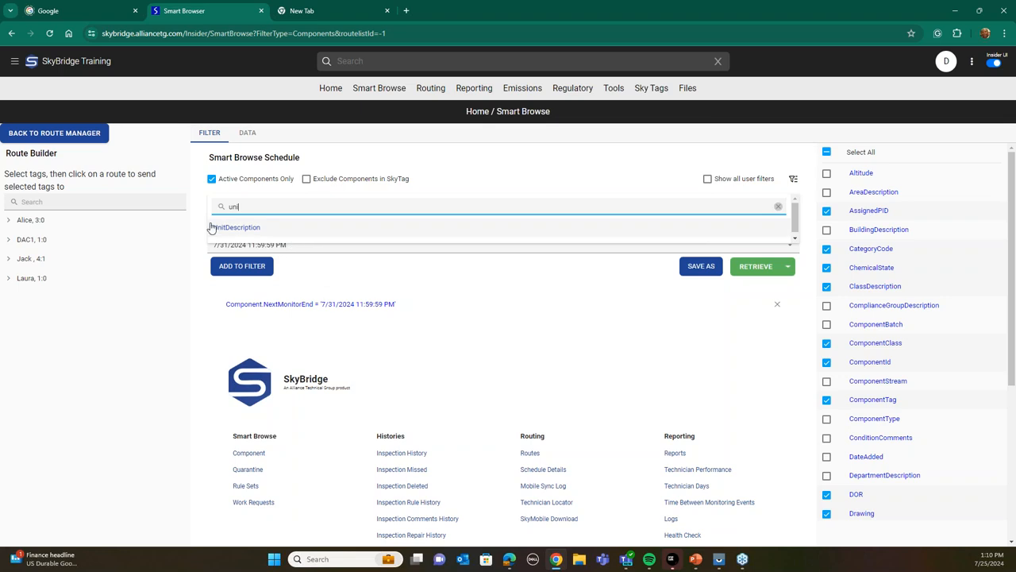
{"action": "left_click", "coordinate": [243, 229]}
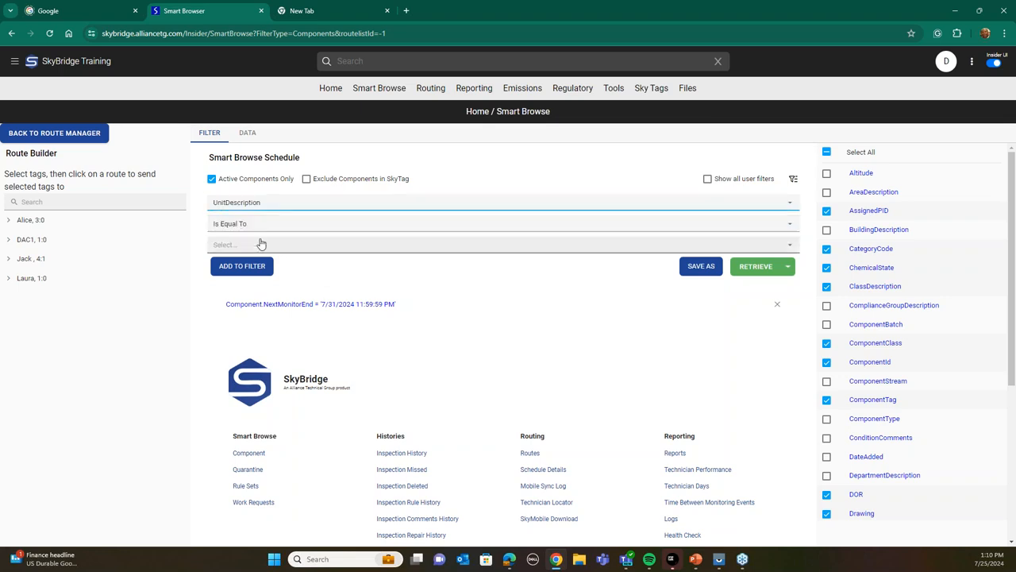
{"action": "left_click", "coordinate": [261, 243]}
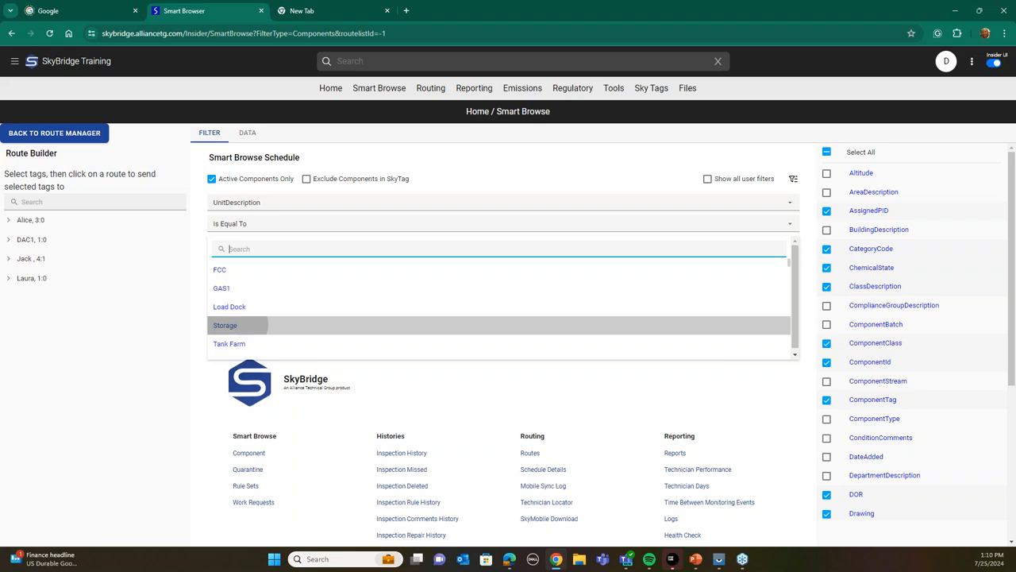
{"action": "left_click", "coordinate": [238, 324]}
{"action": "left_click", "coordinate": [253, 268]}
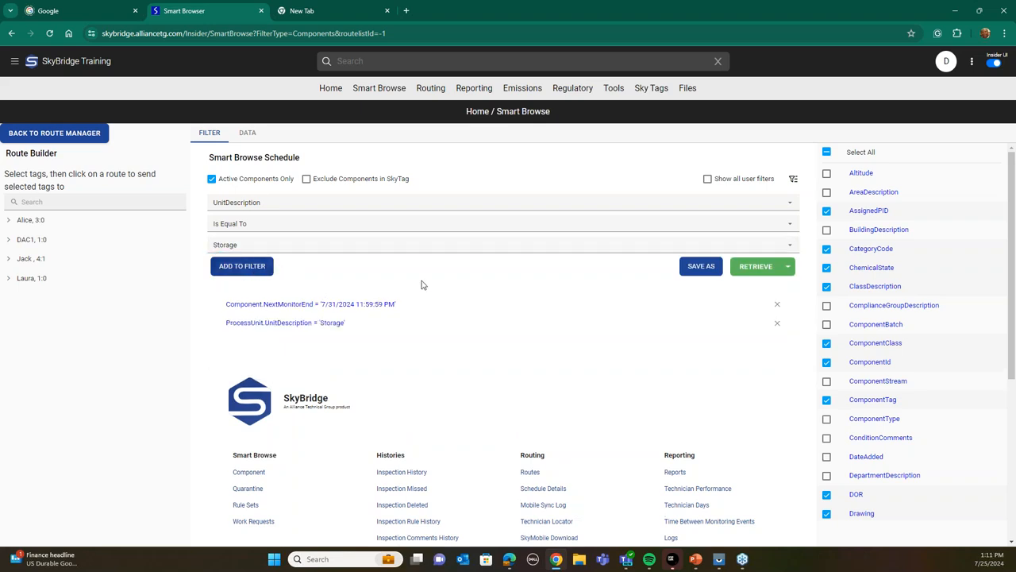
{"action": "left_click", "coordinate": [760, 270]}
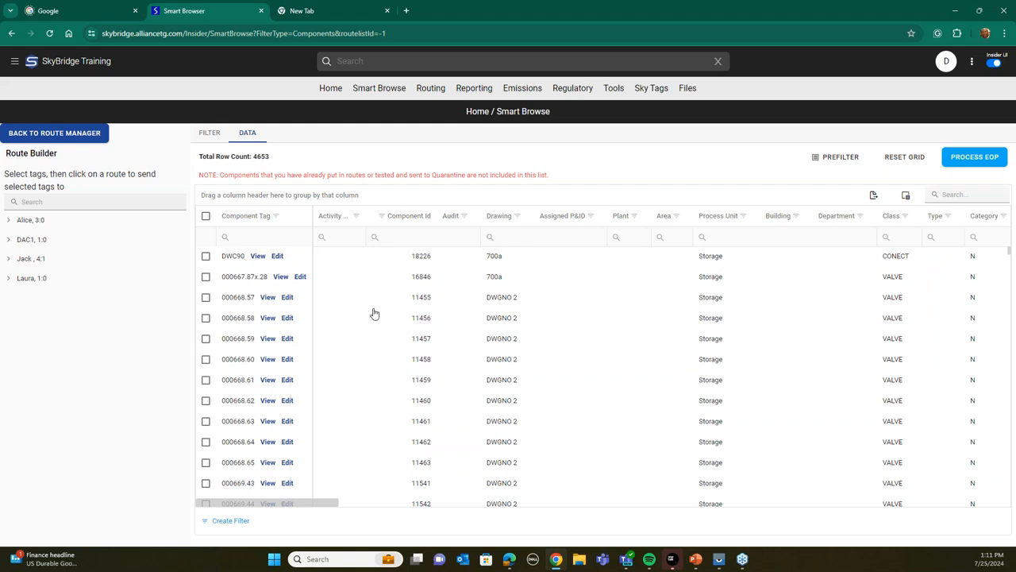
Expand the first three technicians in the Route Builder tree to show their routes
{"action": "left_click", "coordinate": [9, 264]}
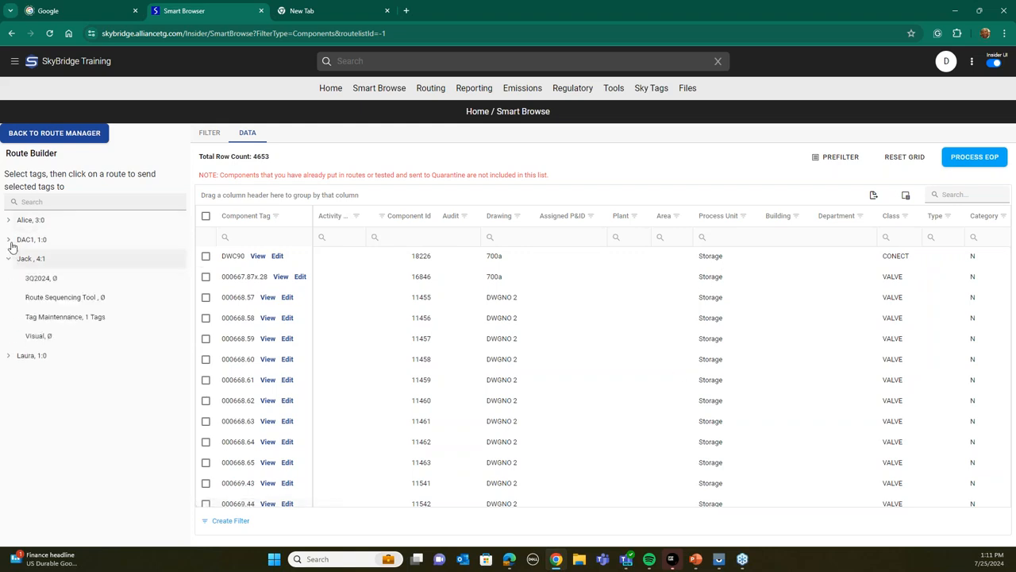
{"action": "left_click", "coordinate": [9, 239]}
{"action": "left_click", "coordinate": [8, 220]}
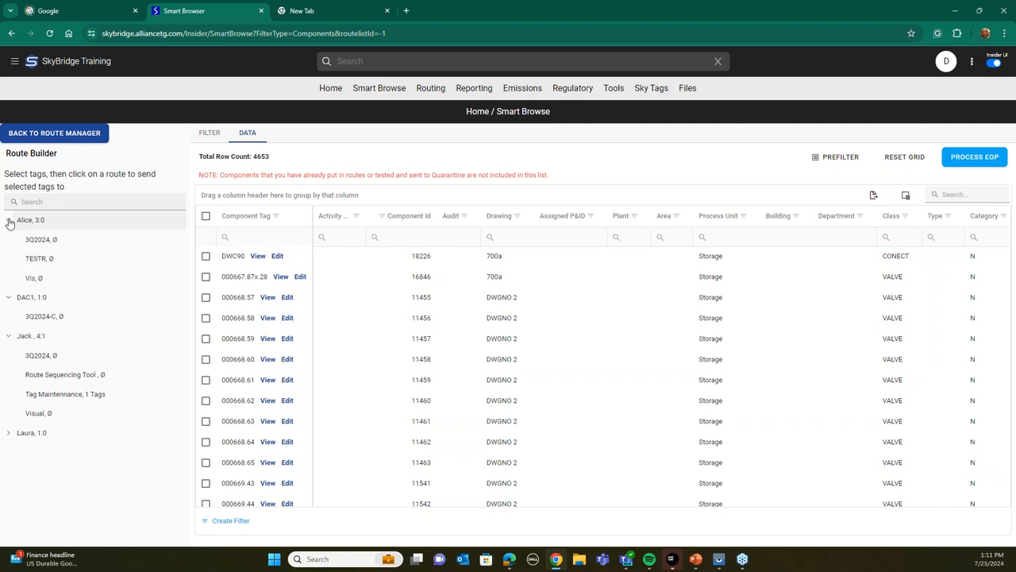
Select 10 consecutive component rows starting with tag DWC90, using the Select N Rows option
{"action": "left_click", "coordinate": [205, 257]}
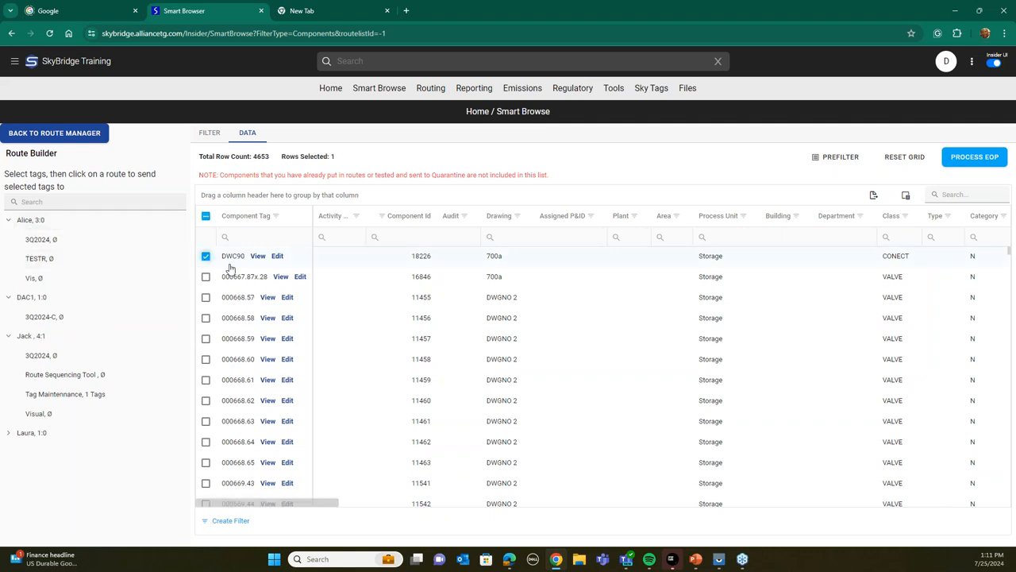
{"action": "right_click", "coordinate": [494, 257]}
{"action": "left_click", "coordinate": [513, 284]}
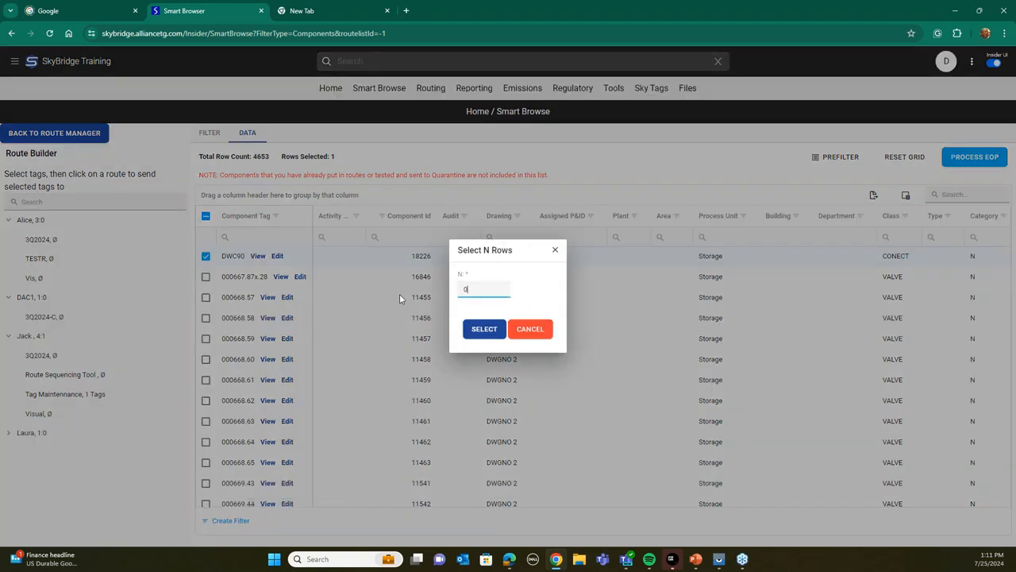
{"action": "type", "text": "10"}
{"action": "left_click", "coordinate": [485, 330]}
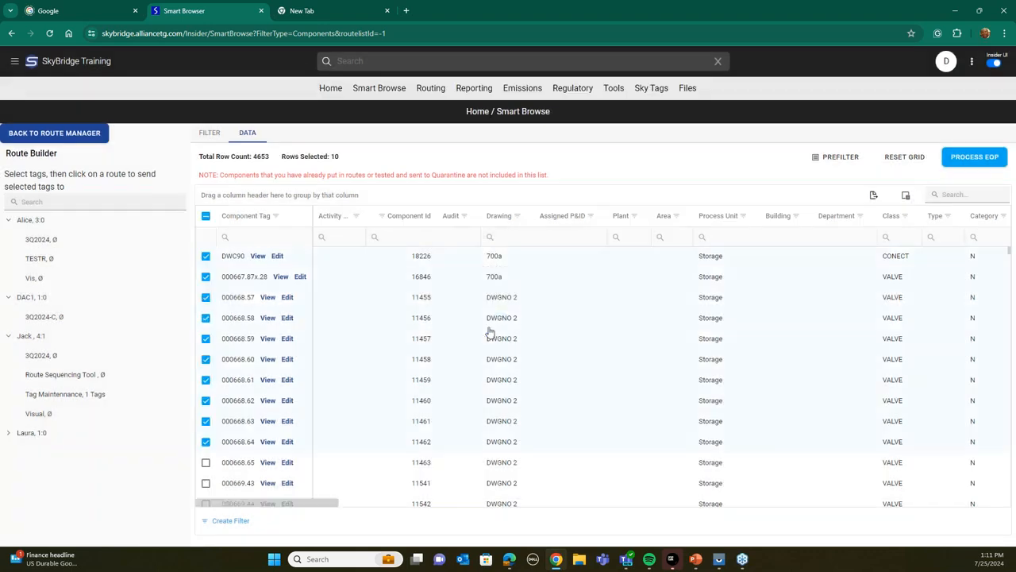
Send the 10 selected tags to the first technician's 3Q2024 route
{"action": "left_click", "coordinate": [41, 240]}
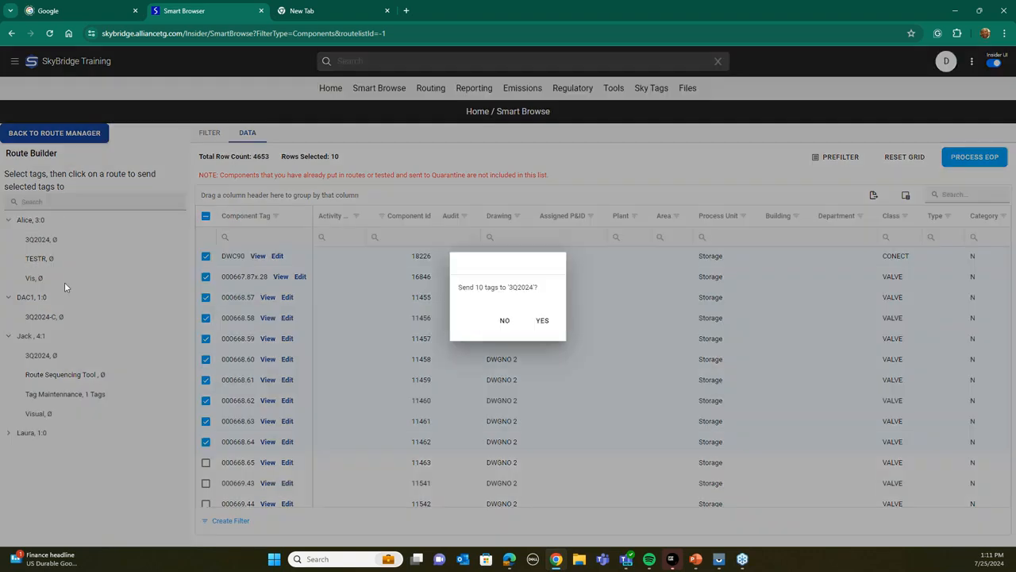
{"action": "left_click", "coordinate": [543, 321]}
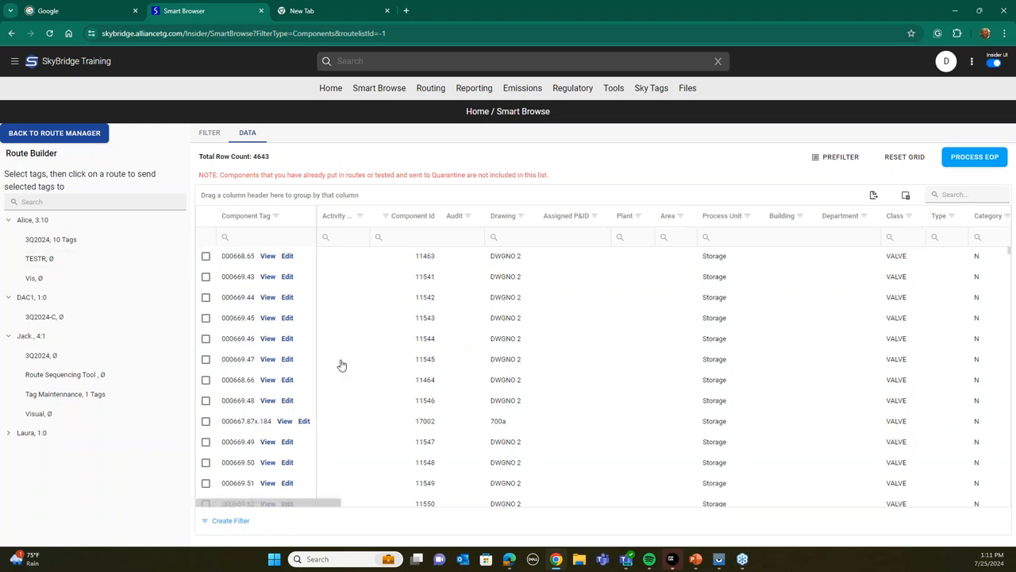
Select 10 consecutive component rows starting with tag 000668.65 and send them to DAC1's 3Q2024-C route
{"action": "left_click", "coordinate": [206, 256]}
{"action": "right_click", "coordinate": [496, 259]}
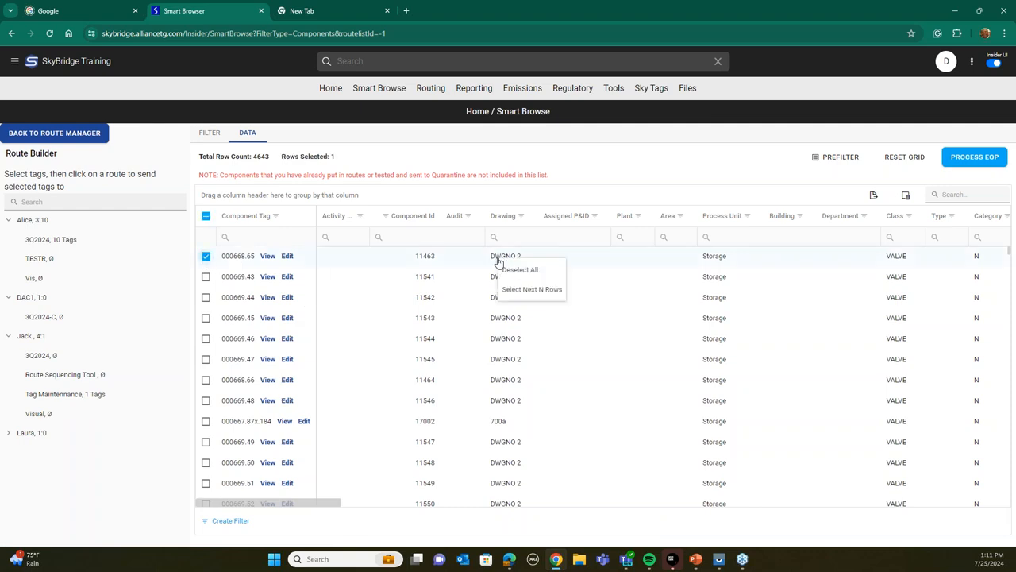
{"action": "left_click", "coordinate": [521, 290]}
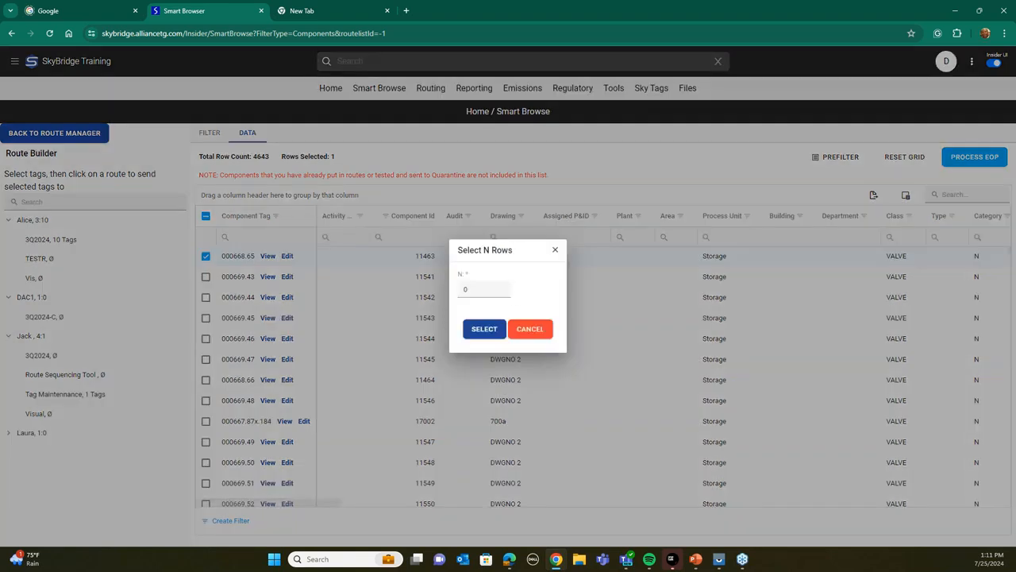
{"action": "left_click", "coordinate": [495, 291]}
{"action": "key", "text": "BackSpace"}
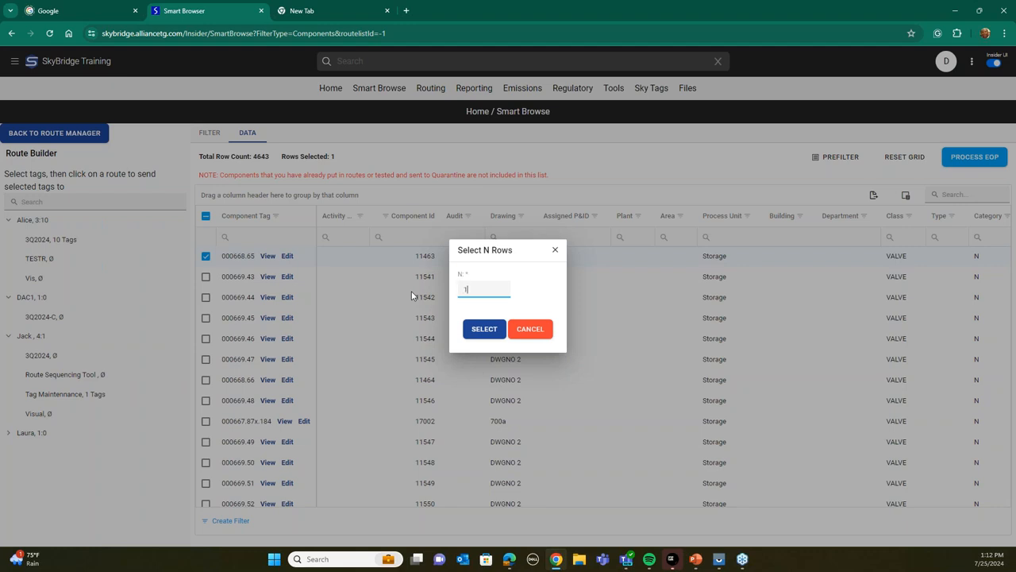
{"action": "left_click", "coordinate": [485, 332]}
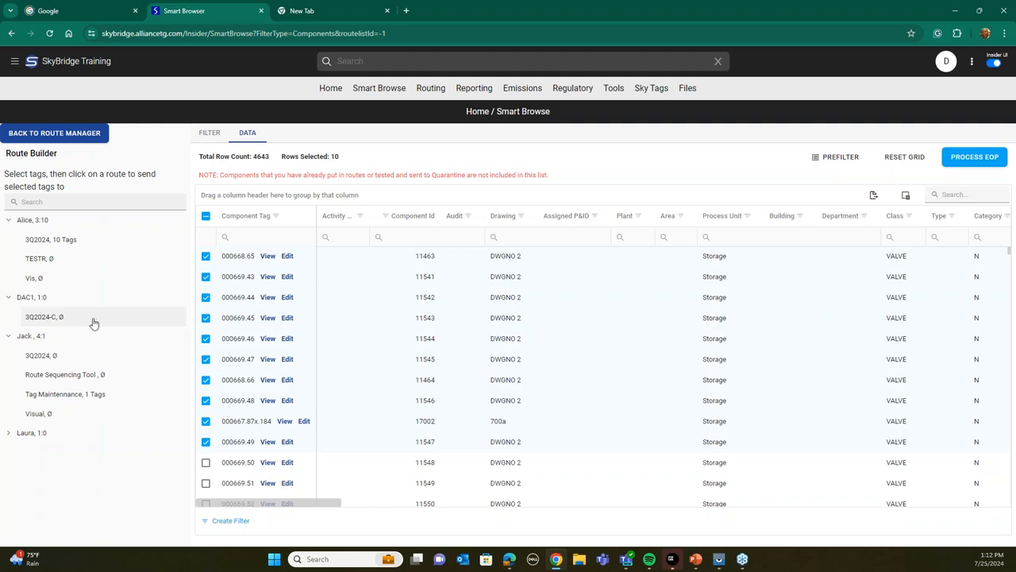
{"action": "left_click", "coordinate": [57, 319]}
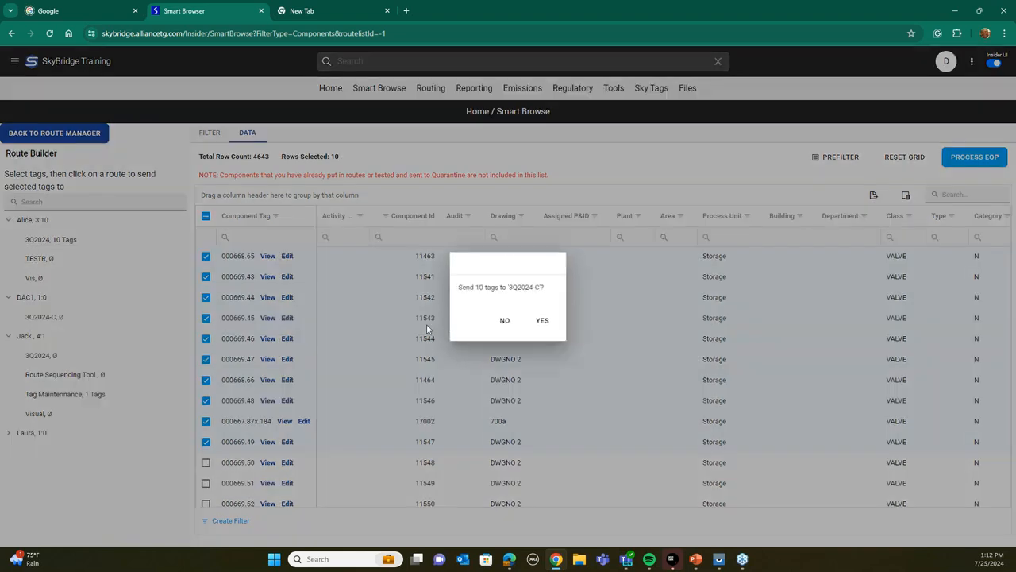
{"action": "left_click", "coordinate": [545, 320]}
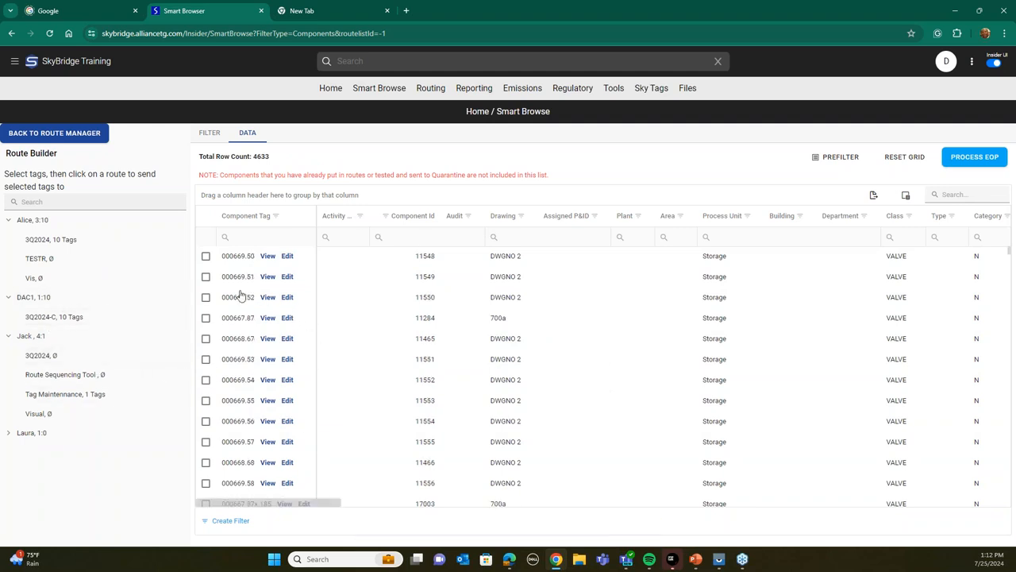
Select 10 consecutive component rows starting with tag 000669.54 and send them to the third technician's 3Q2024 route
{"action": "left_click", "coordinate": [206, 256]}
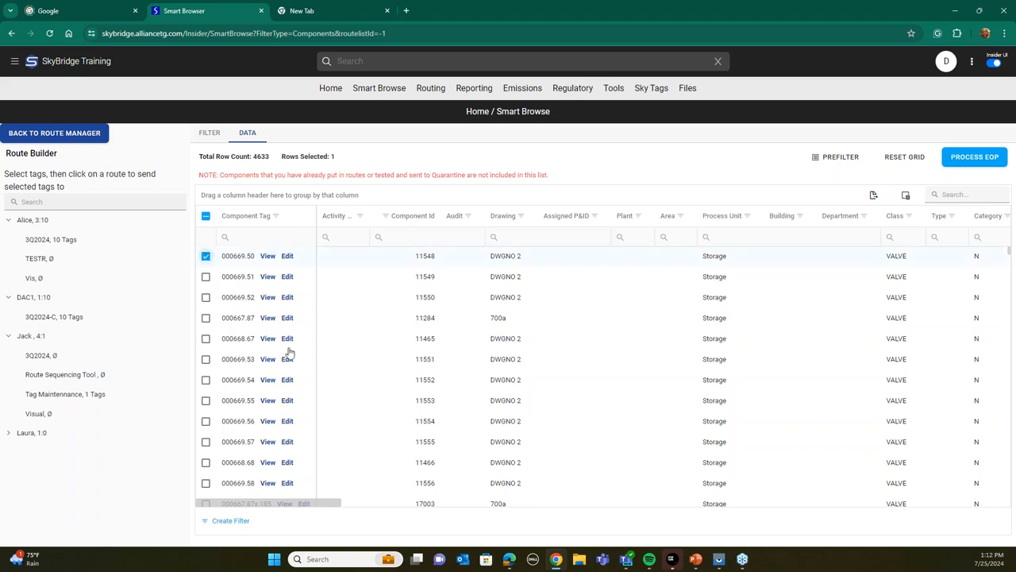
{"action": "left_click", "coordinate": [206, 381]}
{"action": "right_click", "coordinate": [443, 381]}
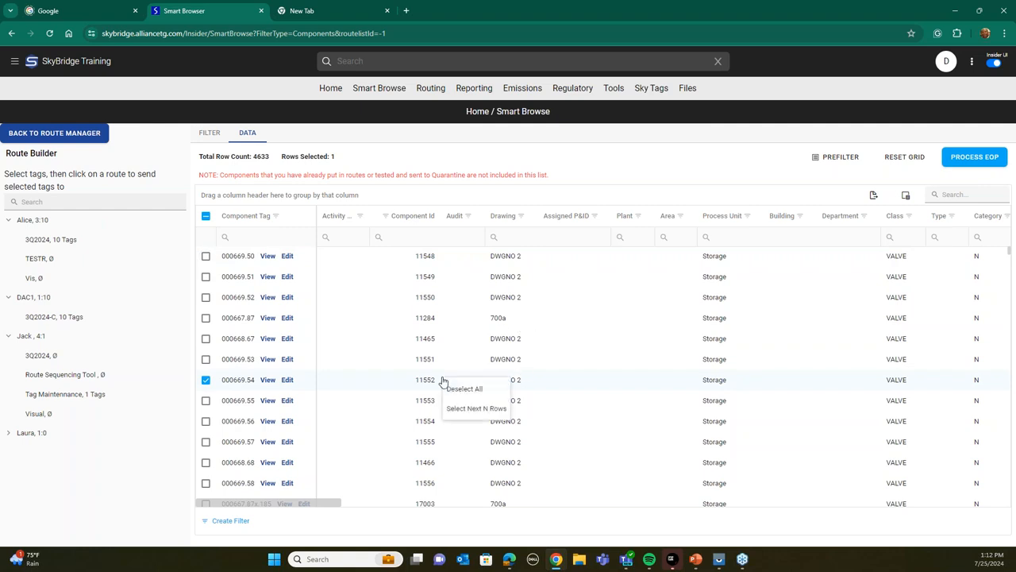
{"action": "left_click", "coordinate": [475, 408]}
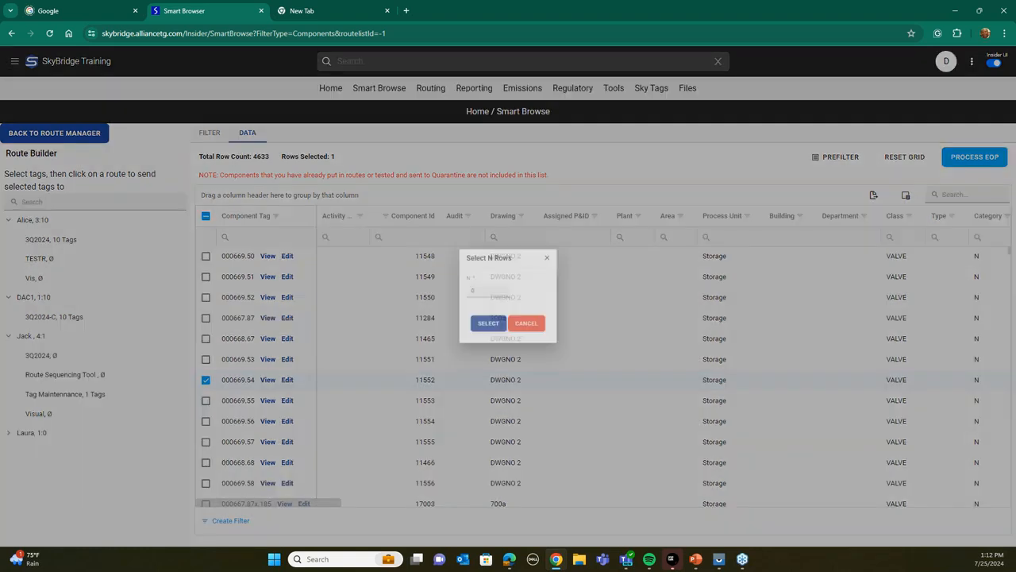
{"action": "left_click", "coordinate": [469, 289]}
{"action": "left_click_drag", "start_coordinate": [467, 289], "coordinate": [452, 294]}
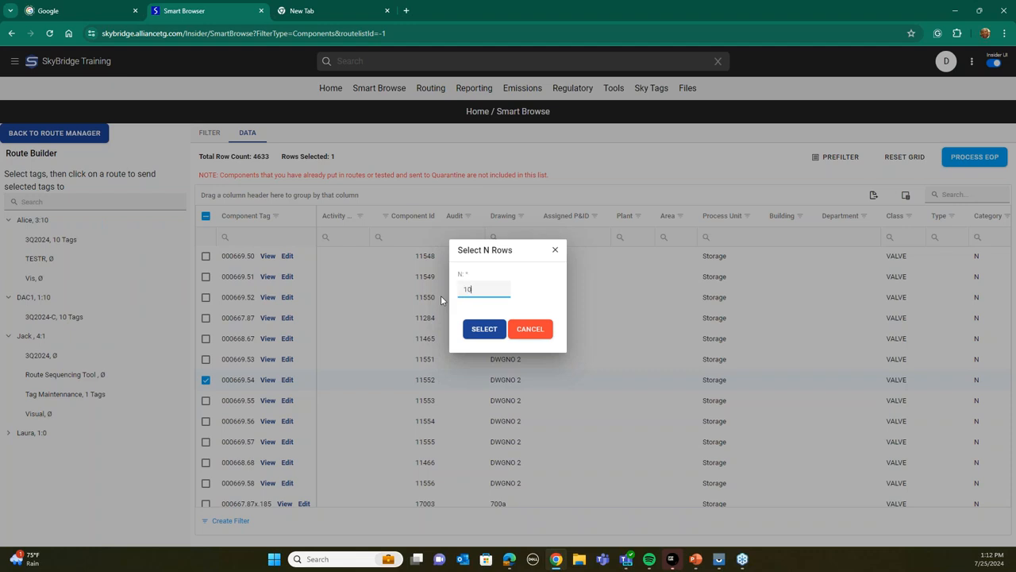
{"action": "type", "text": "10"}
{"action": "left_click", "coordinate": [484, 329]}
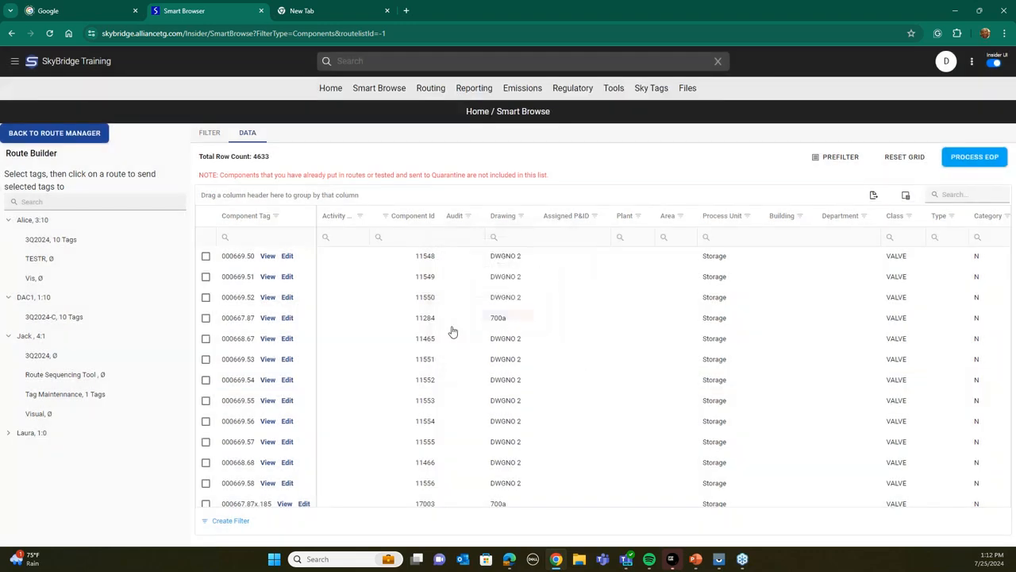
{"action": "left_click", "coordinate": [44, 359]}
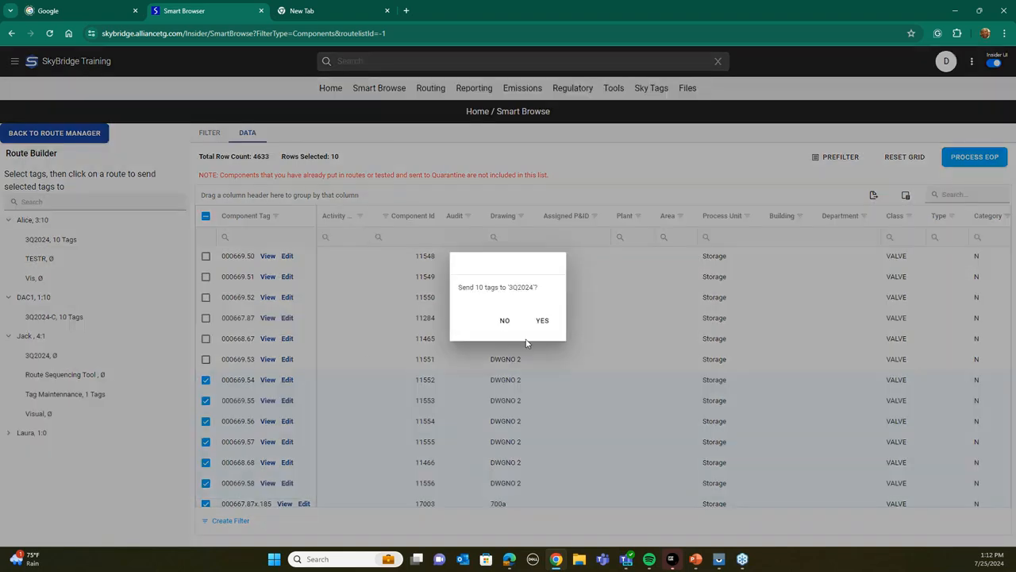
{"action": "left_click", "coordinate": [545, 320]}
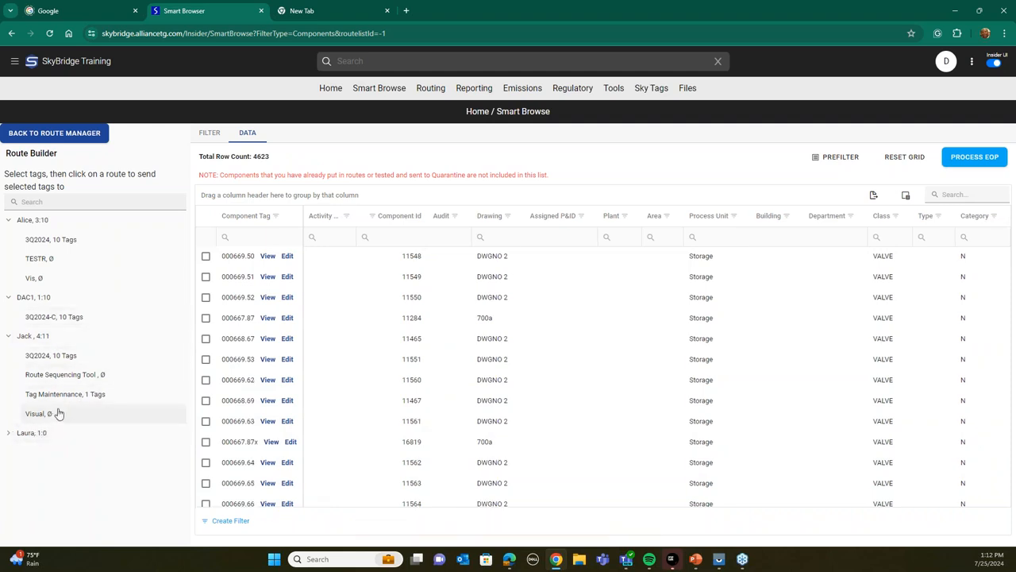
Remove the UnitDescription and NextMonitorEnd conditions from the component filter
{"action": "left_click", "coordinate": [210, 134]}
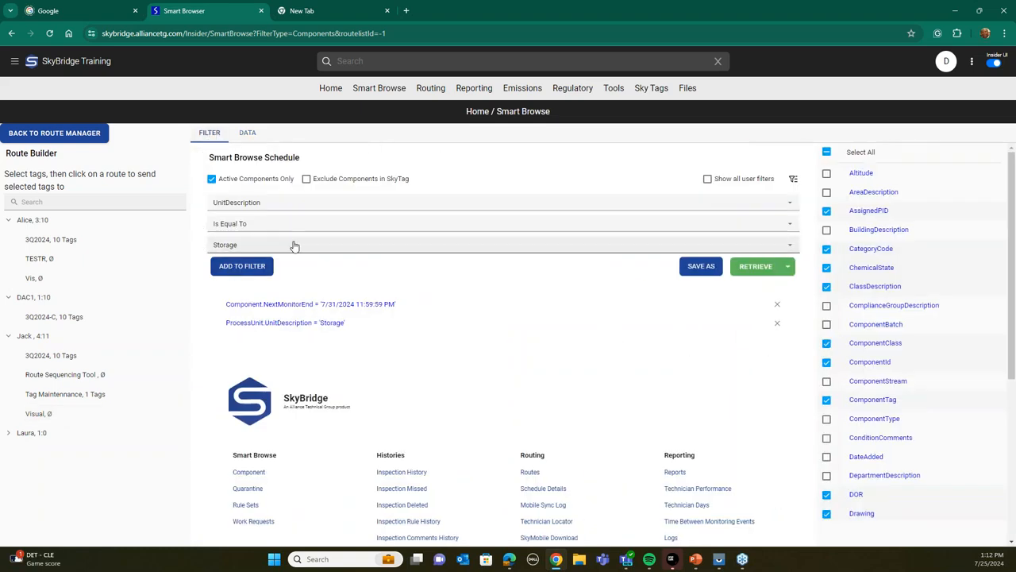
{"action": "left_click", "coordinate": [775, 325]}
{"action": "left_click", "coordinate": [778, 307]}
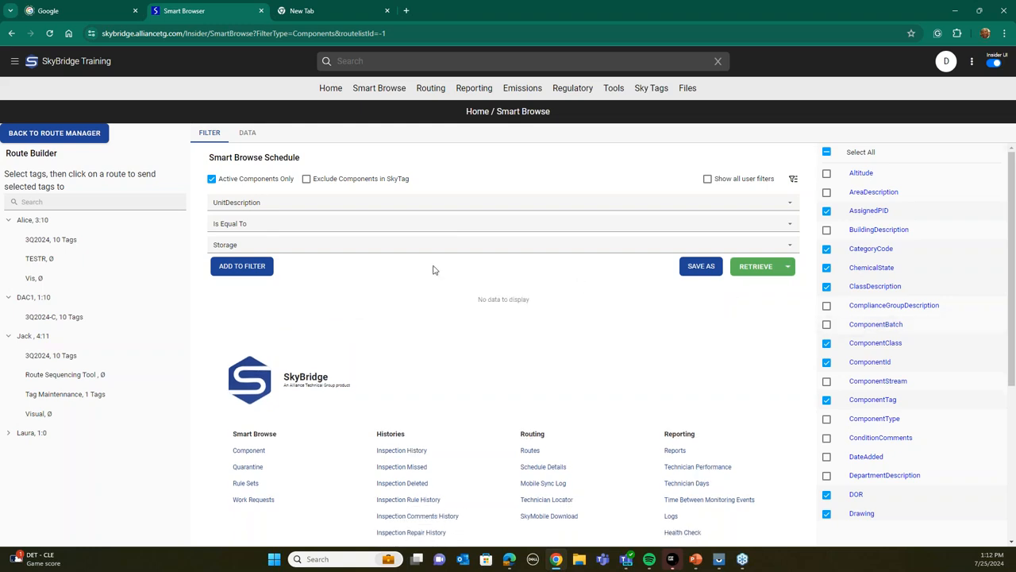
Add a filter for TestType equal to V and retrieve the matching components
{"action": "left_click", "coordinate": [792, 206]}
{"action": "type", "text": "test"}
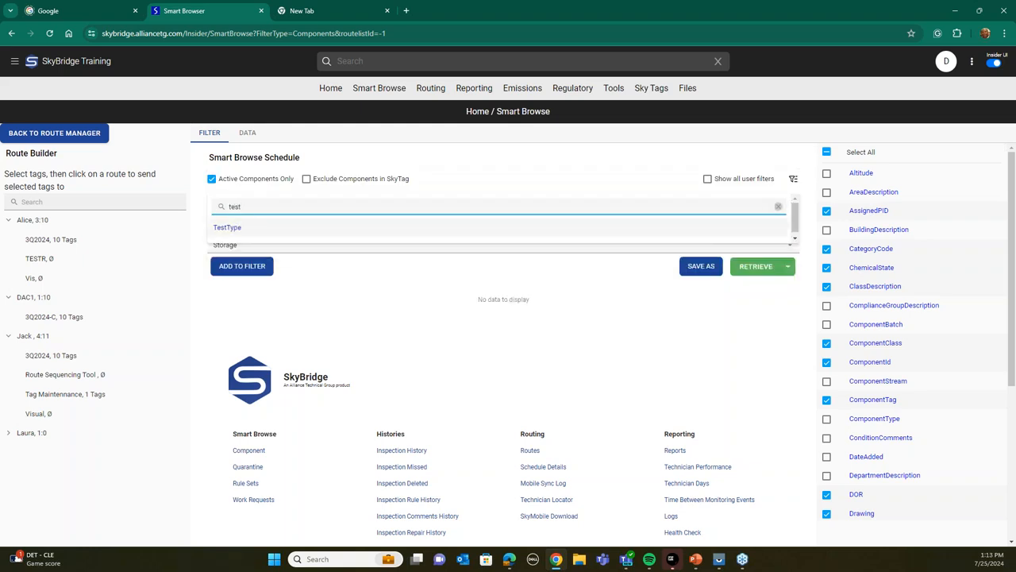
{"action": "left_click", "coordinate": [238, 229]}
{"action": "left_click", "coordinate": [230, 244]}
{"action": "left_click", "coordinate": [227, 289]}
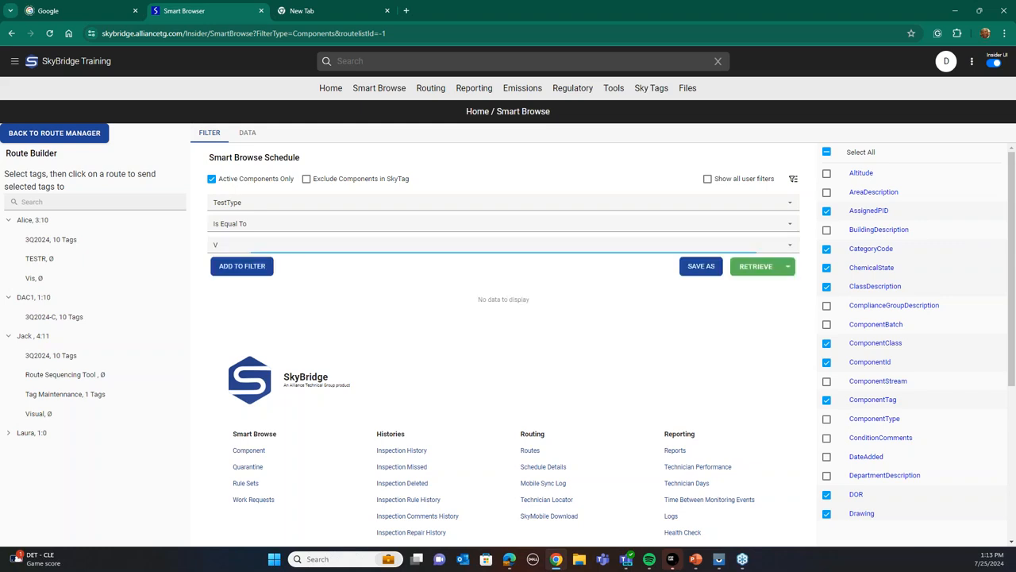
{"action": "left_click", "coordinate": [242, 267]}
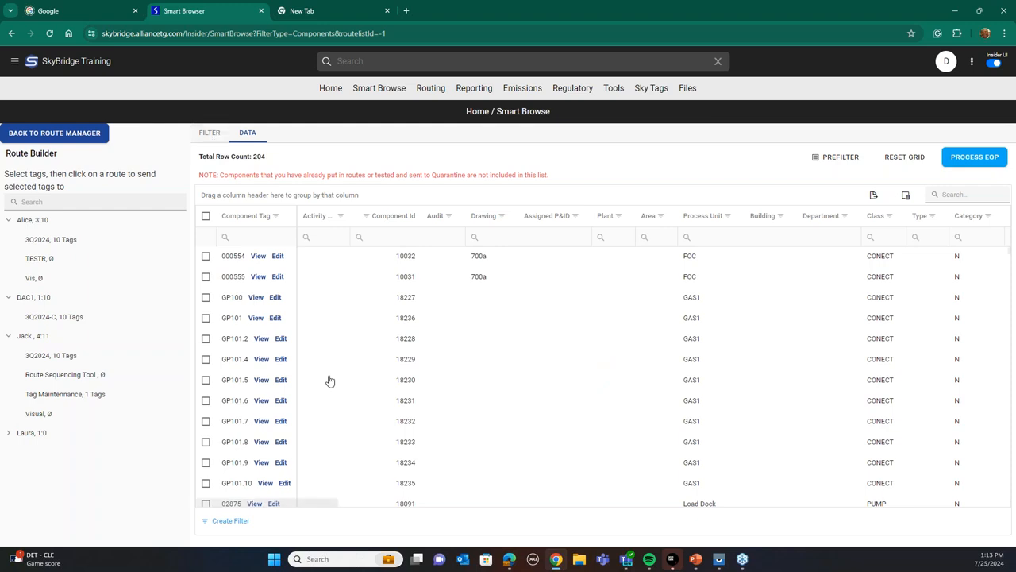
Add a filter for ComponentClass equal to PUMP alongside the TestType filter and retrieve the matching components
{"action": "left_click", "coordinate": [208, 133]}
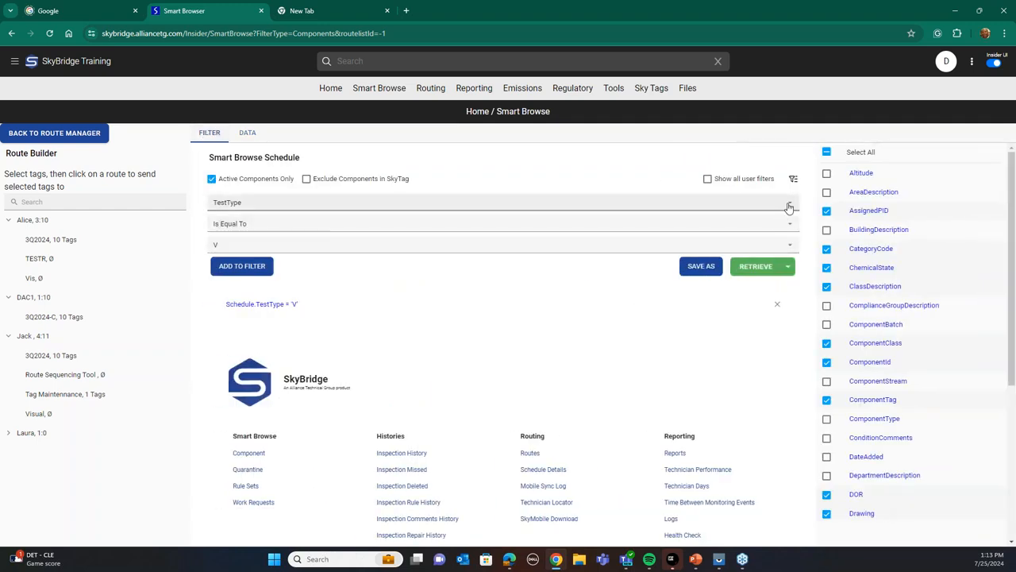
{"action": "left_click", "coordinate": [788, 207]}
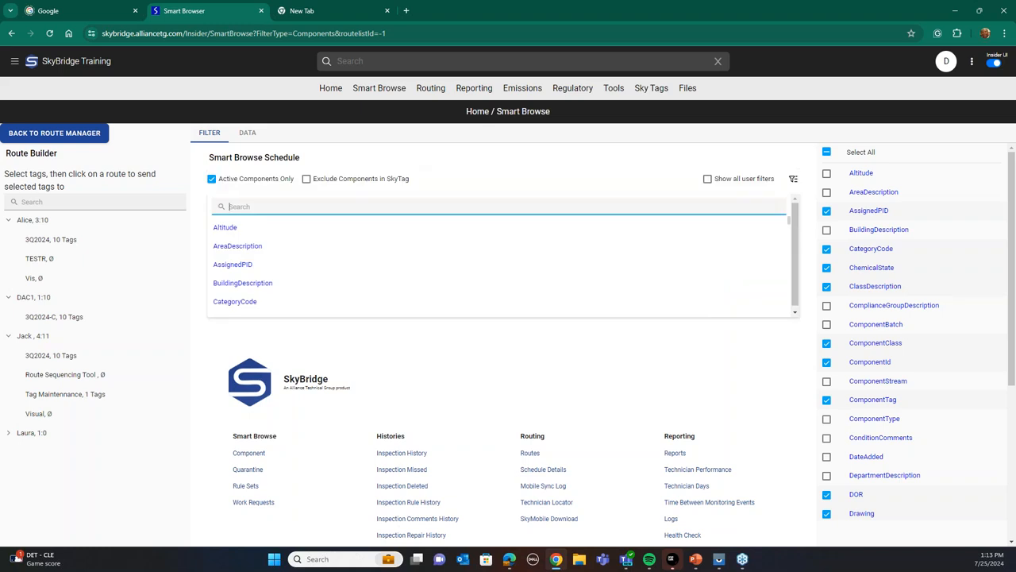
{"action": "type", "text": "clas"}
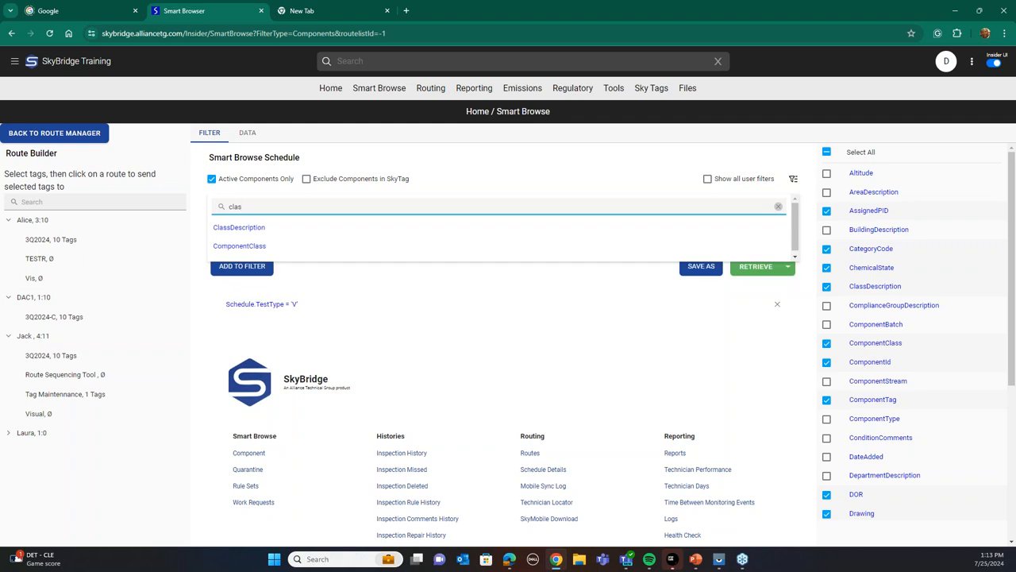
{"action": "left_click", "coordinate": [267, 243]}
{"action": "left_click", "coordinate": [267, 244]}
{"action": "type", "text": "pump"}
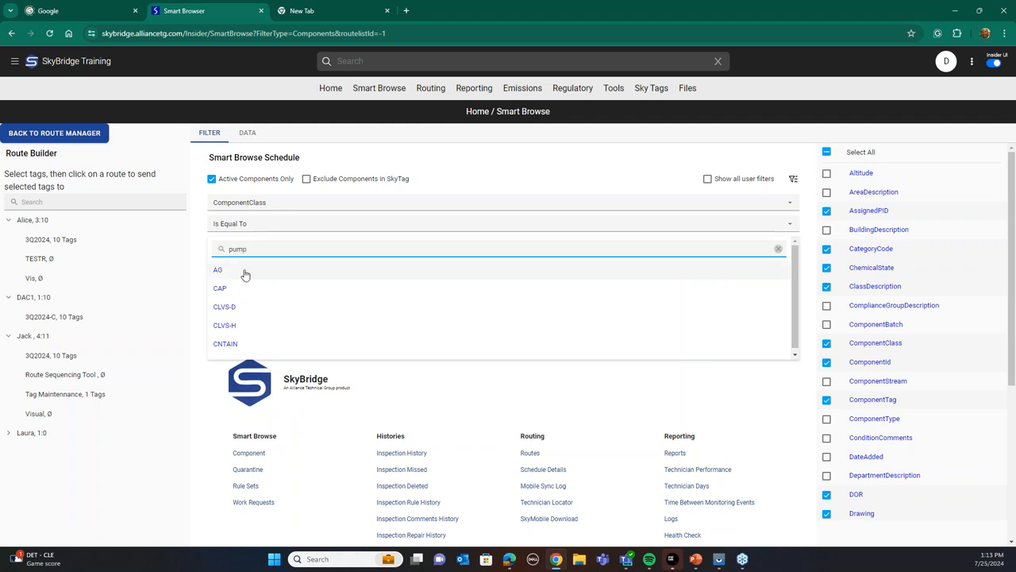
{"action": "scroll", "coordinate": [242, 283], "scroll_direction": "down", "scroll_amount": 3}
{"action": "scroll", "coordinate": [242, 283], "scroll_direction": "down", "scroll_amount": 2}
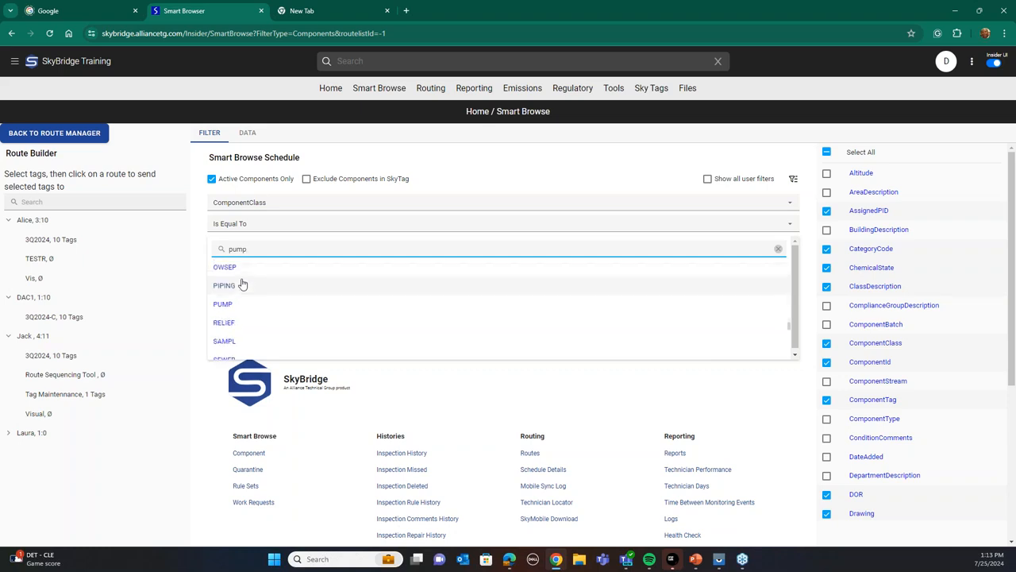
{"action": "left_click", "coordinate": [227, 303]}
{"action": "left_click", "coordinate": [254, 266]}
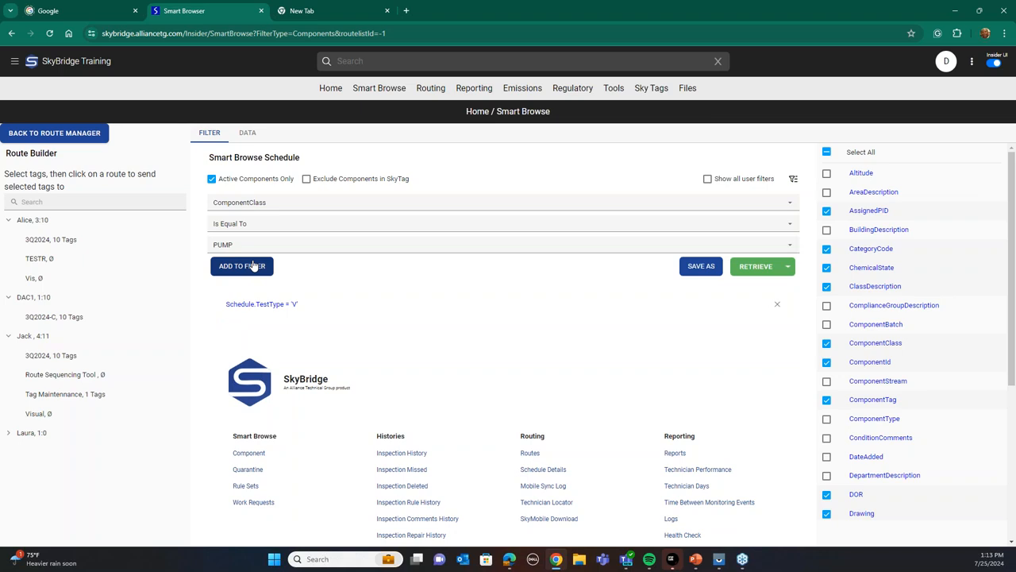
{"action": "left_click", "coordinate": [751, 278]}
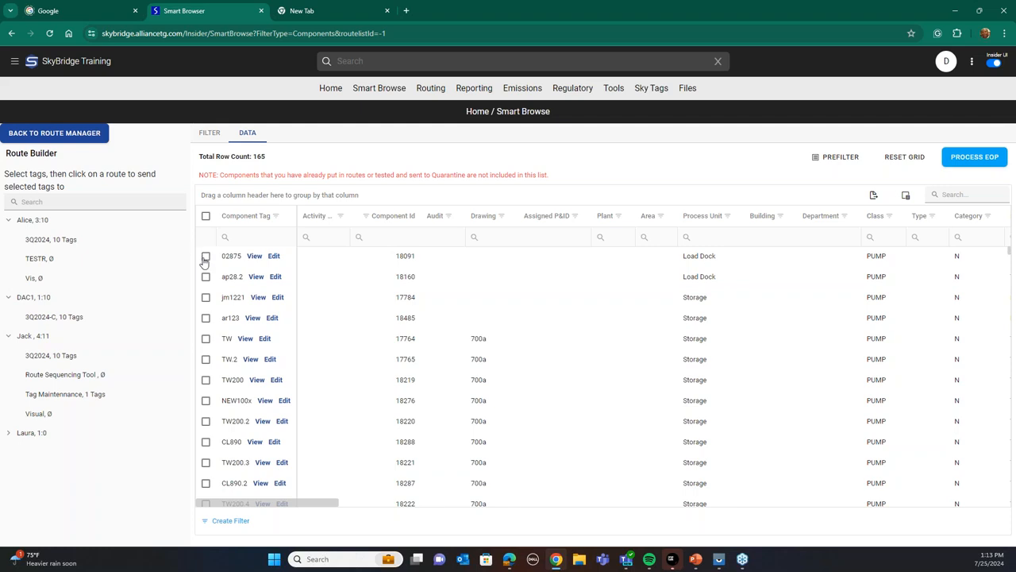
Select the component row with tag 02875
{"action": "left_click", "coordinate": [205, 255]}
{"action": "right_click", "coordinate": [320, 264]}
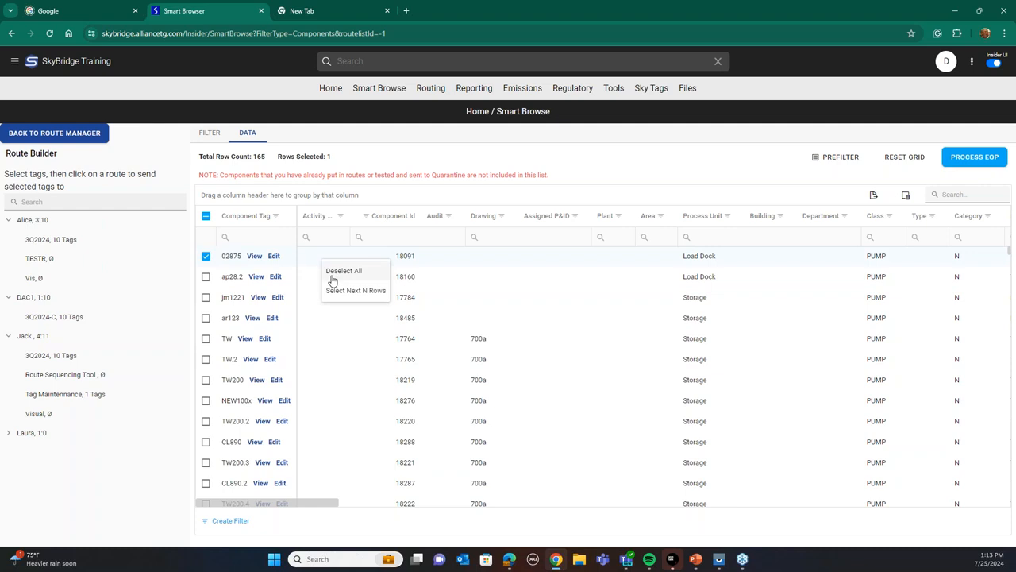
{"action": "left_click", "coordinate": [346, 291]}
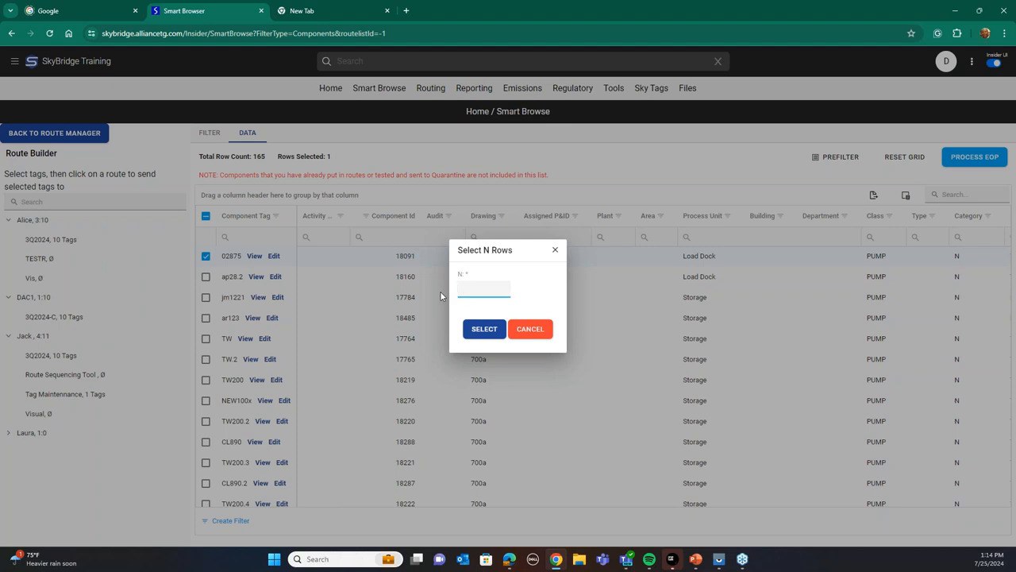
{"action": "left_click", "coordinate": [537, 332]}
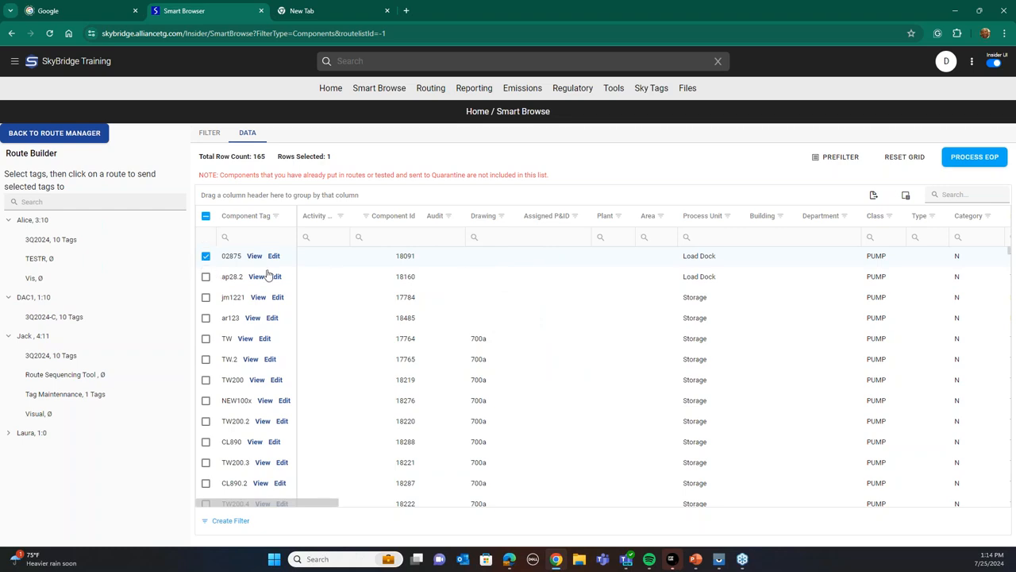
Extend the selection to 20 consecutive rows starting with tag 02875 and send them to the third technician's Visual route
{"action": "right_click", "coordinate": [457, 268]}
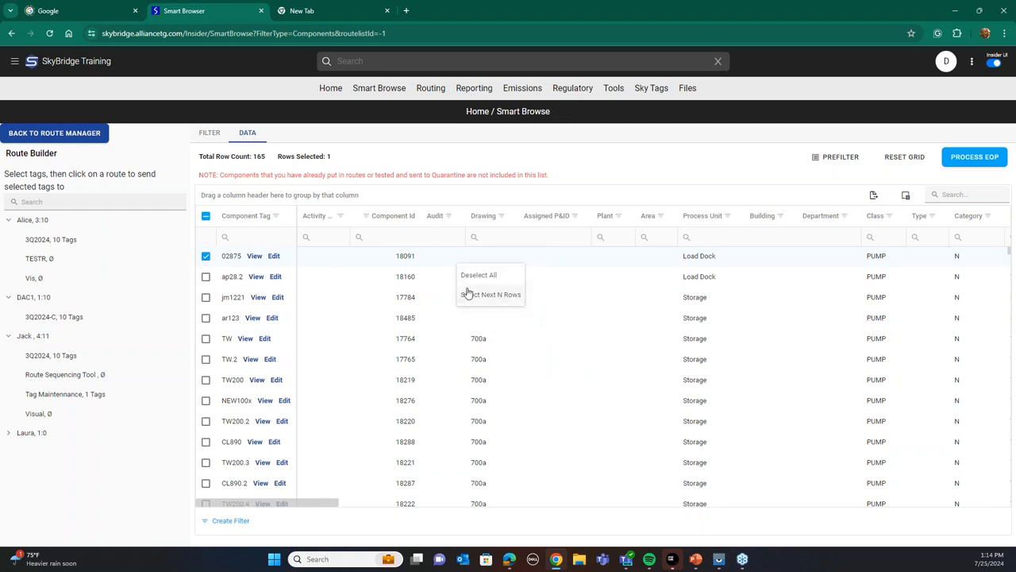
{"action": "left_click", "coordinate": [499, 296]}
{"action": "left_click_drag", "start_coordinate": [474, 290], "coordinate": [441, 290]}
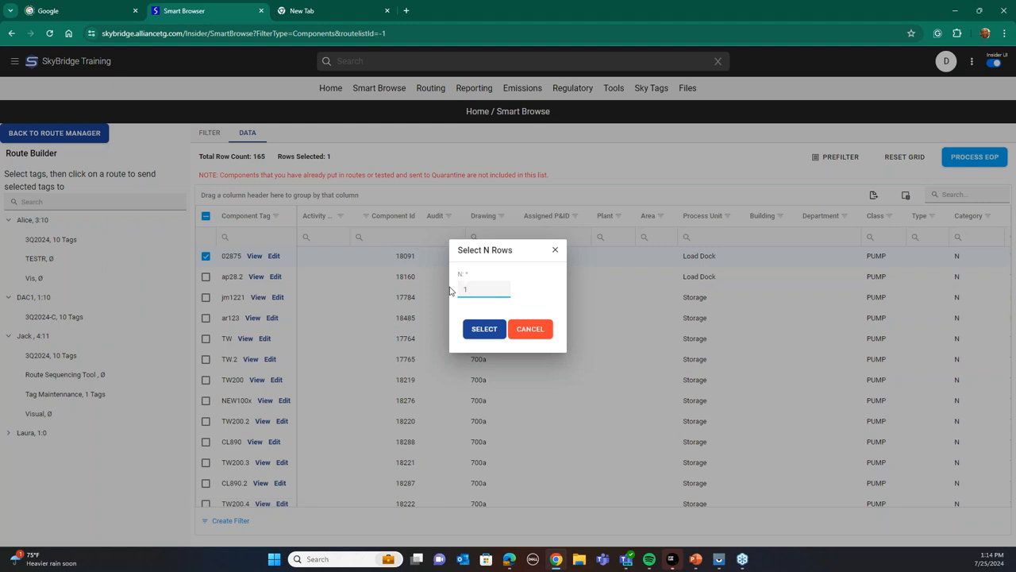
{"action": "left_click", "coordinate": [483, 328]}
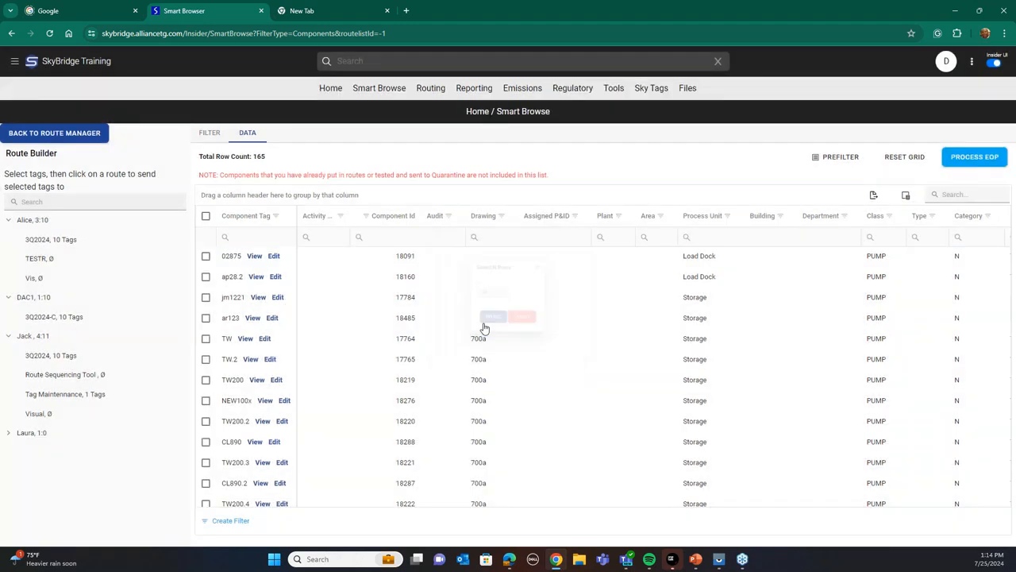
{"action": "left_click", "coordinate": [36, 414]}
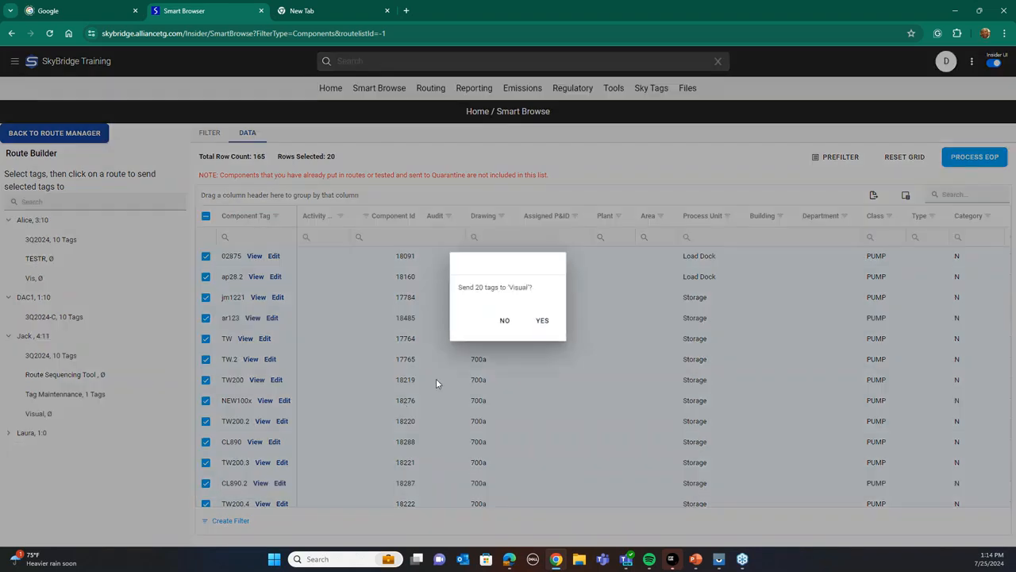
{"action": "left_click", "coordinate": [542, 320]}
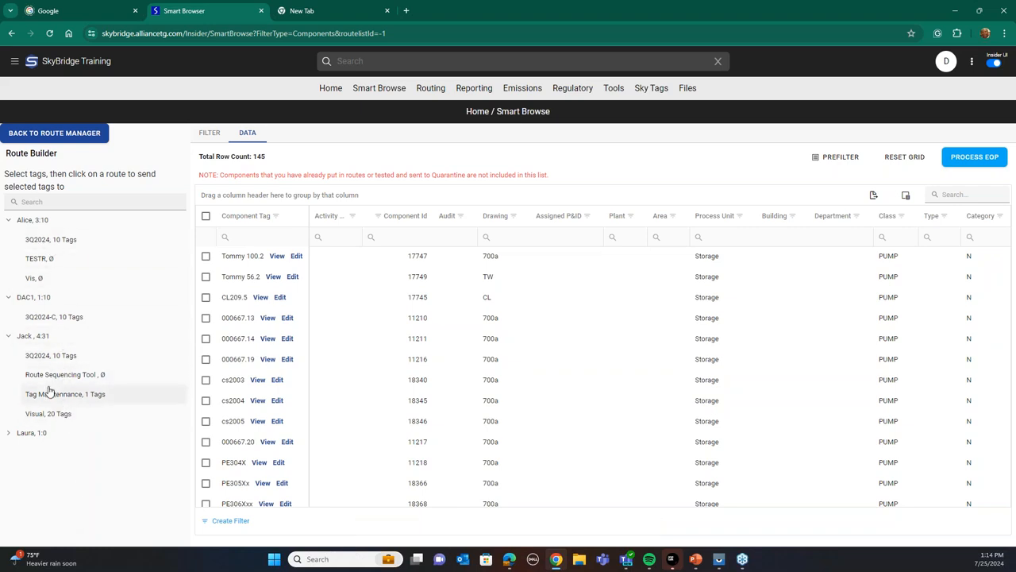
Switch to the SkyMobile tablet app and sync it for the technician account already filled in
{"action": "left_click", "coordinate": [719, 559]}
{"action": "left_click", "coordinate": [450, 126]}
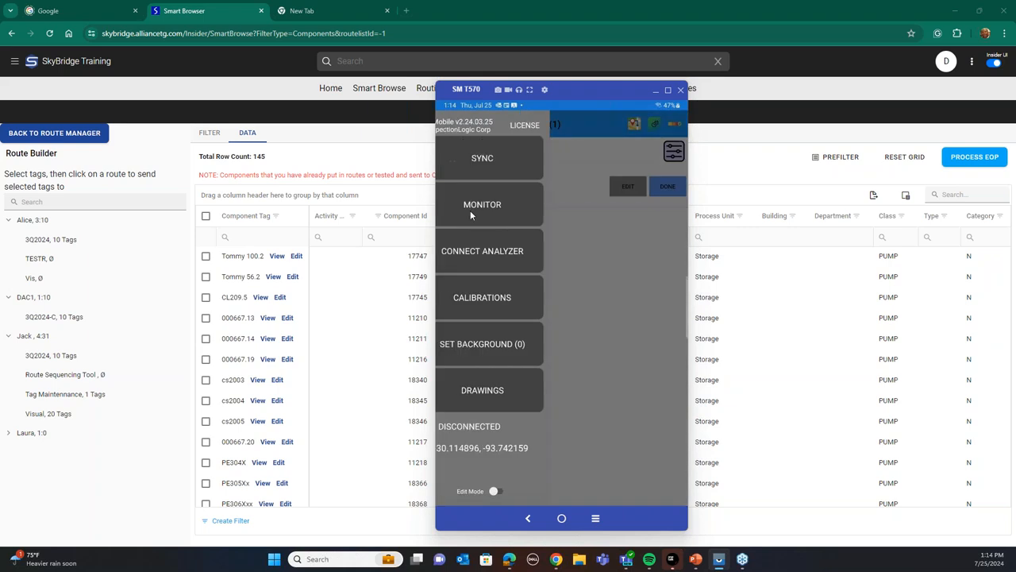
{"action": "left_click", "coordinate": [488, 165]}
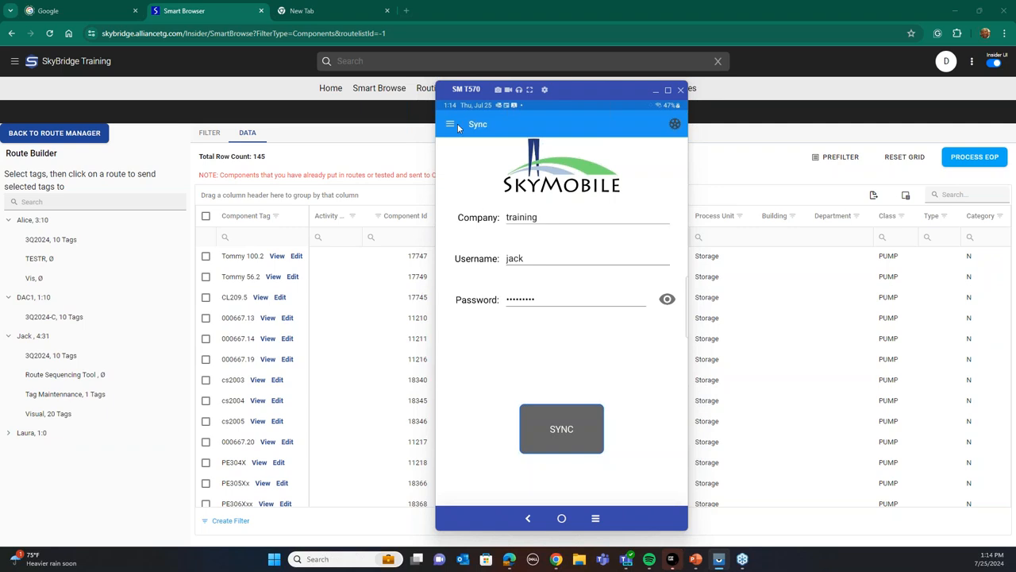
{"action": "left_click", "coordinate": [576, 428]}
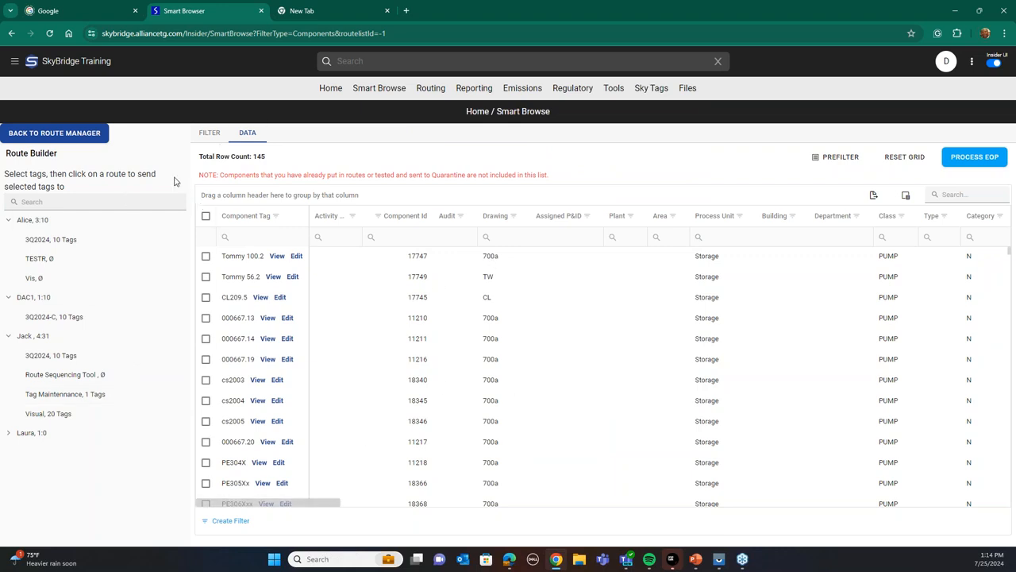
Return to the SkyBridge route manager and open the first technician's TESTR route for adding tags
{"action": "left_click", "coordinate": [58, 139]}
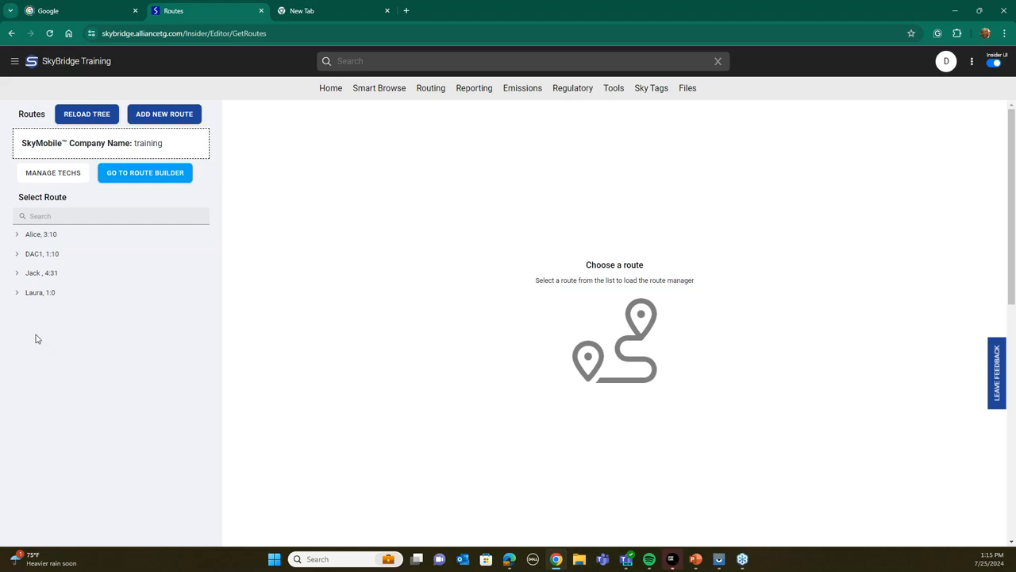
{"action": "left_click", "coordinate": [17, 292]}
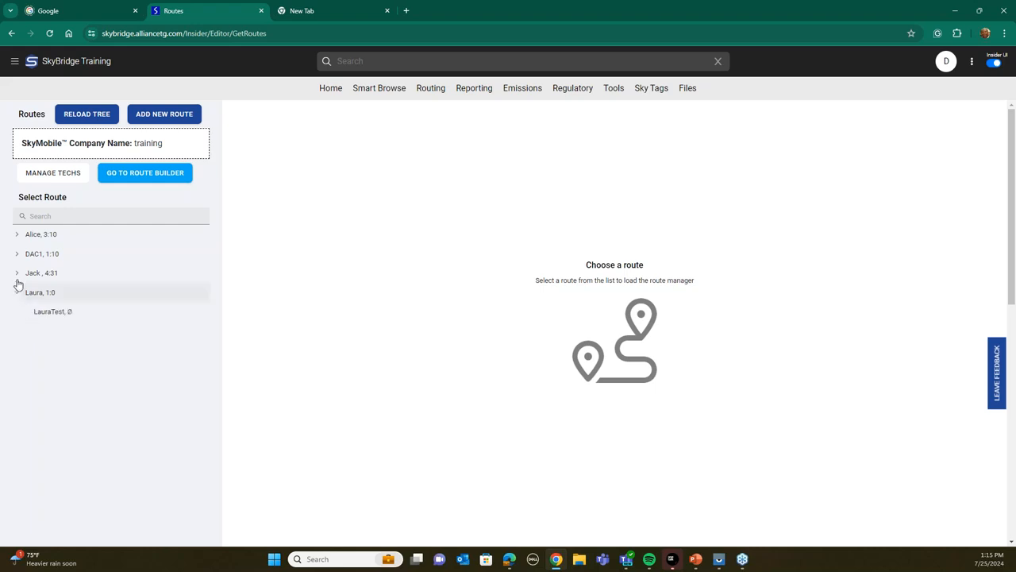
{"action": "left_click", "coordinate": [17, 234]}
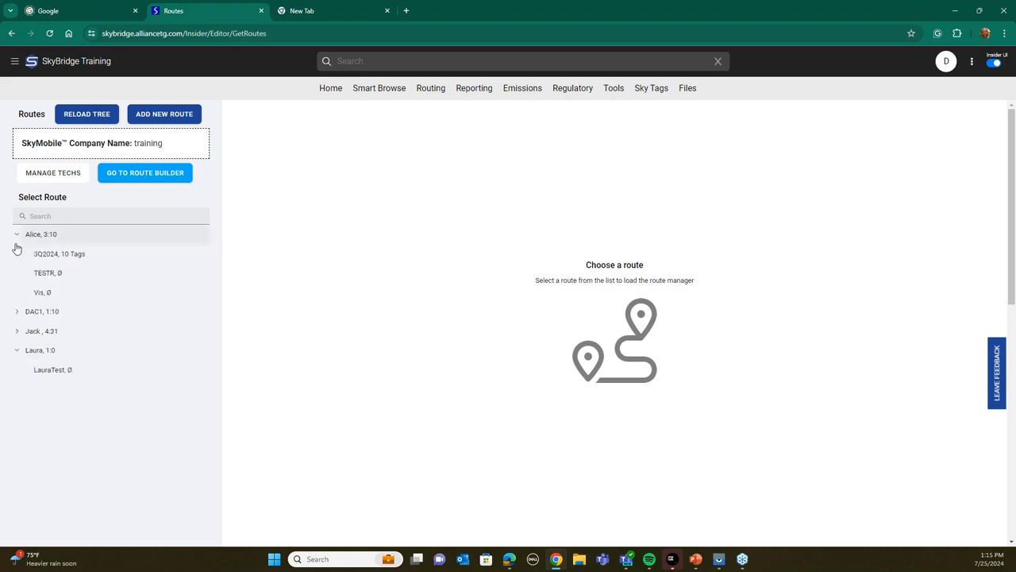
{"action": "left_click", "coordinate": [68, 276]}
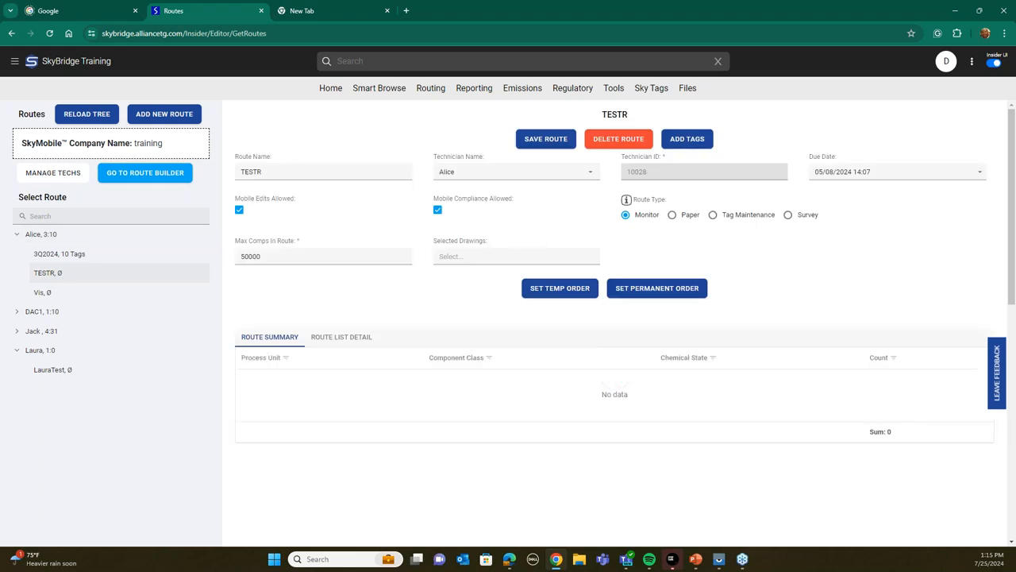
{"action": "left_click", "coordinate": [688, 142]}
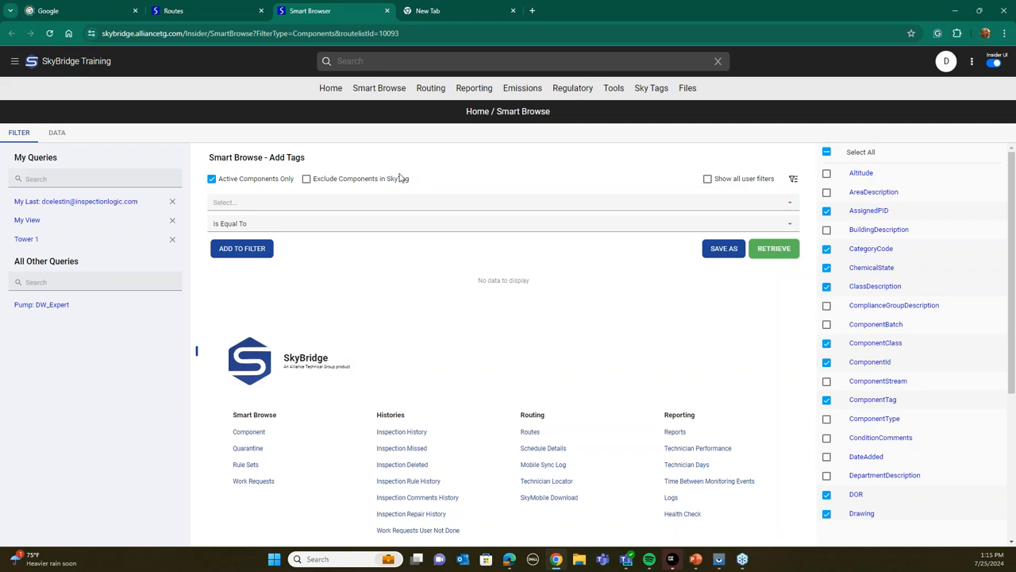
Add a filter for NextMonitorEnd equal to 7/31/2024 11:59:59 PM and retrieve the matching components
{"action": "left_click", "coordinate": [786, 206]}
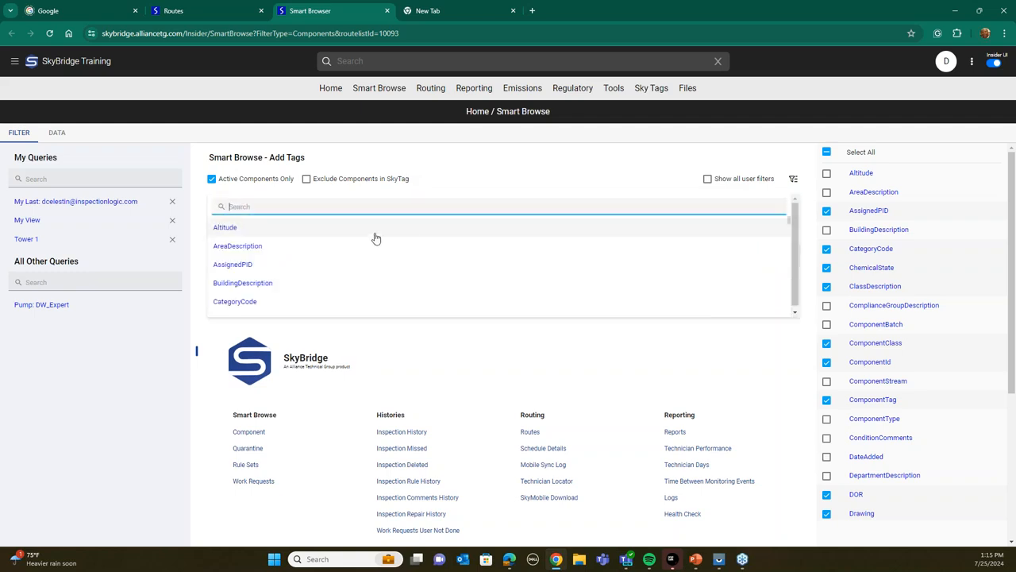
{"action": "type", "text": "ne"}
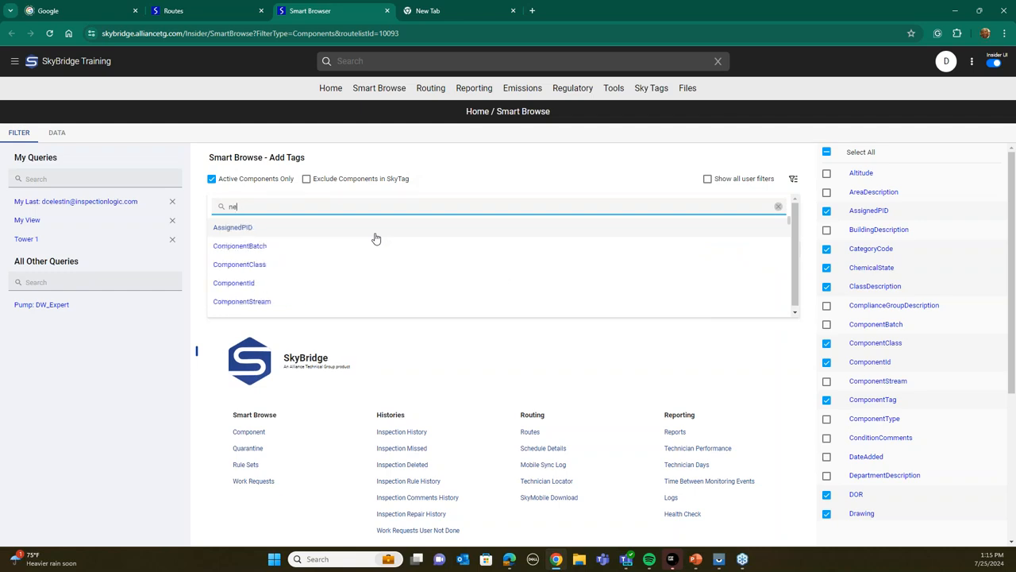
{"action": "type", "text": "xt"}
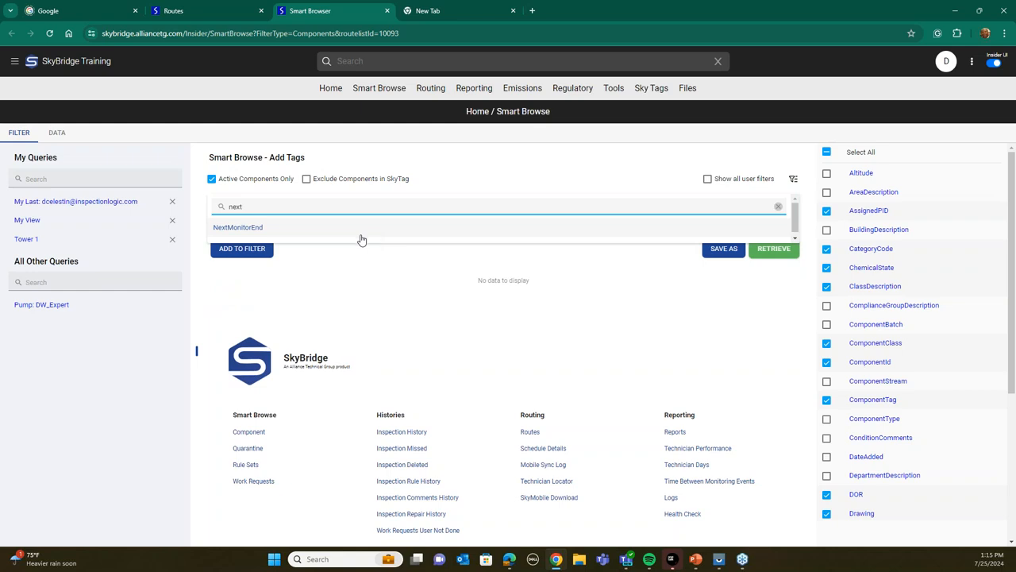
{"action": "left_click", "coordinate": [299, 230]}
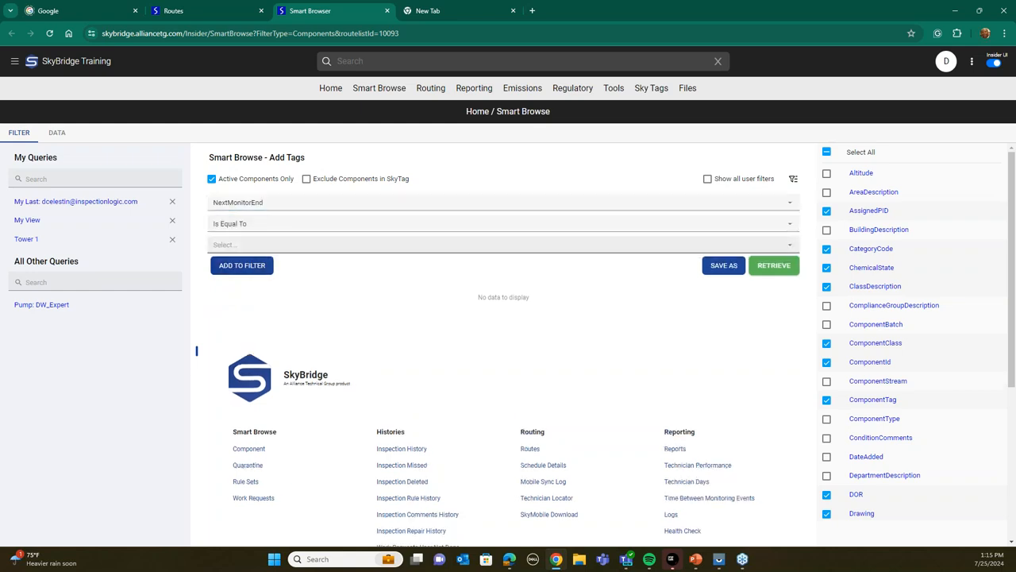
{"action": "left_click", "coordinate": [226, 244]}
{"action": "left_click", "coordinate": [247, 289]}
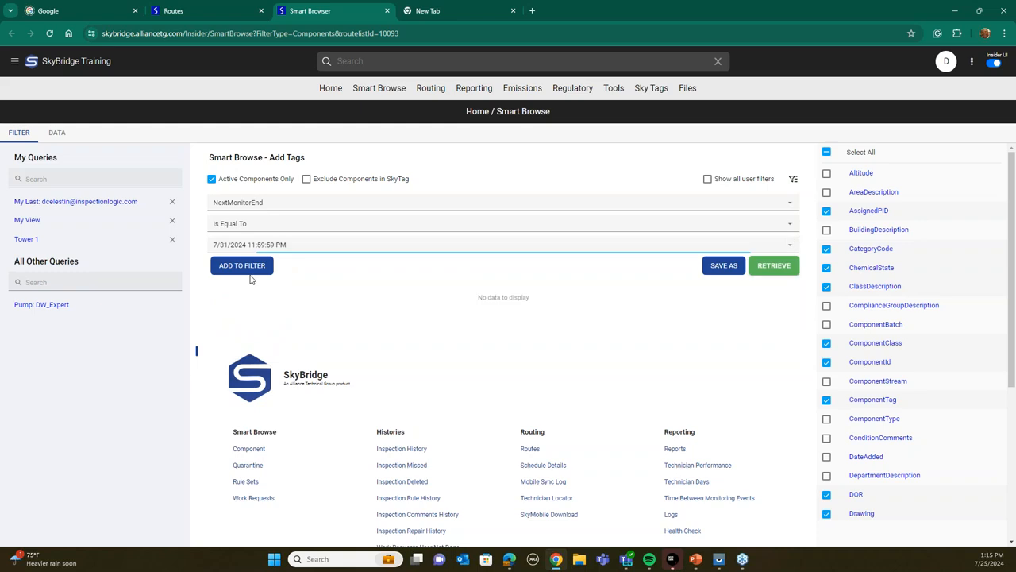
{"action": "left_click", "coordinate": [256, 272]}
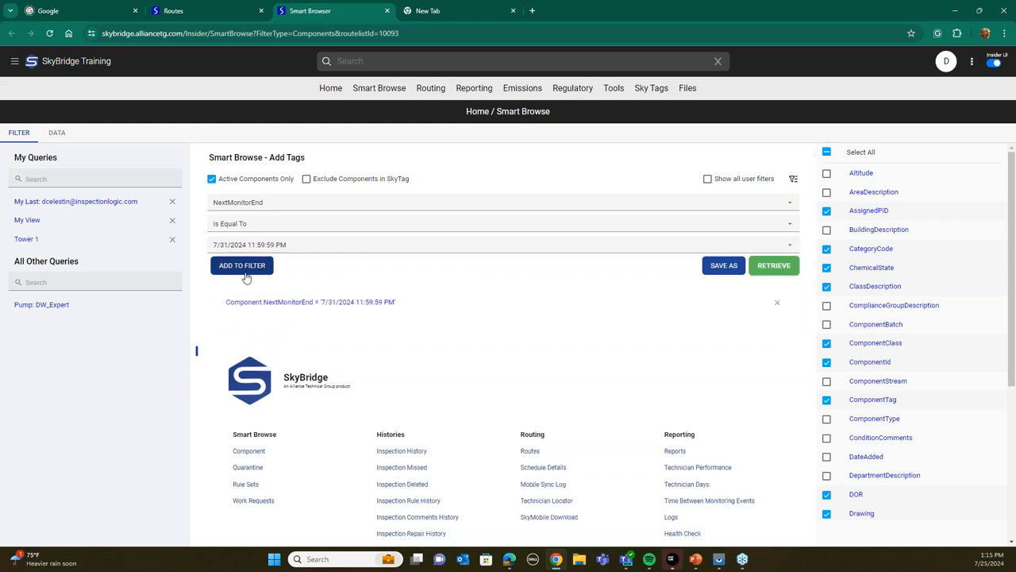
{"action": "left_click", "coordinate": [769, 270]}
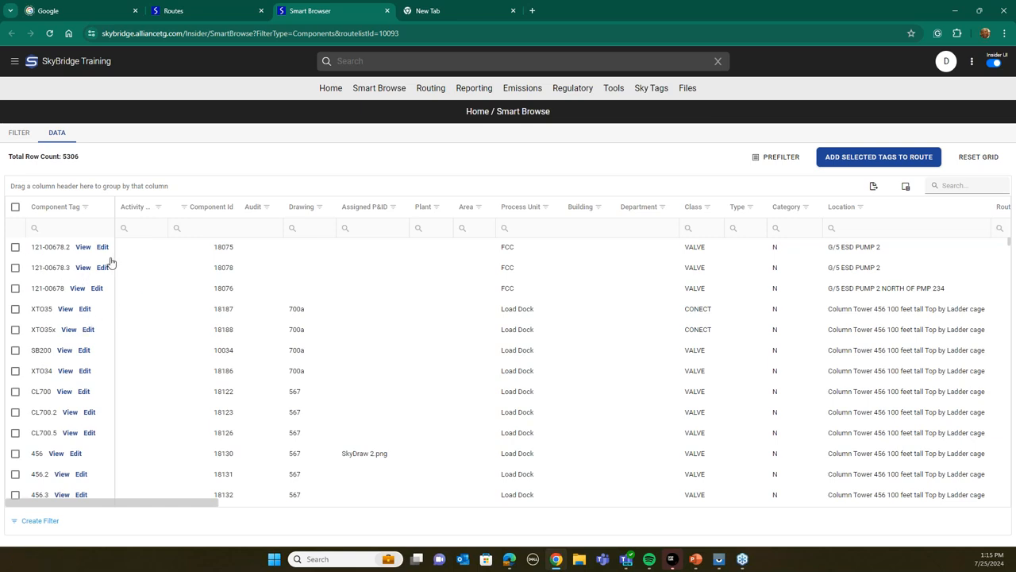
Select the first 23 component rows, from tag 121-00678.2 through CL89.2, and add them to the TESTR route
{"action": "left_click", "coordinate": [15, 247]}
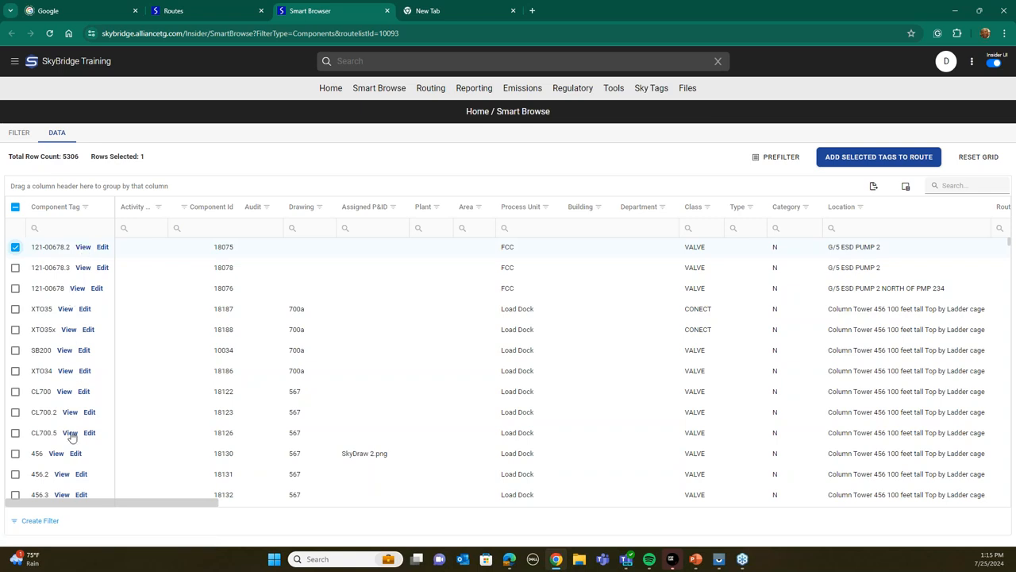
{"action": "left_click", "coordinate": [15, 412], "text": "shift"}
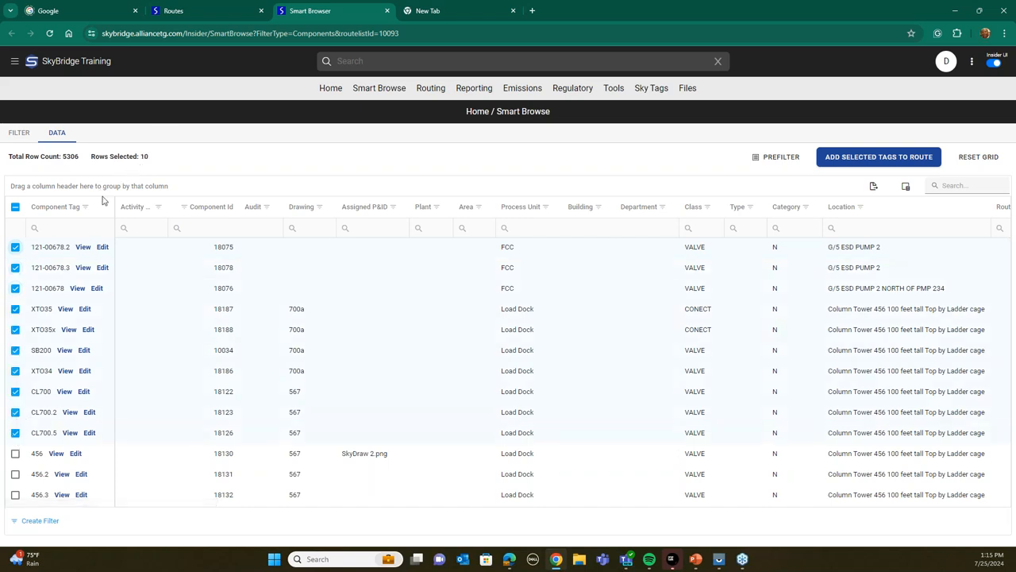
{"action": "scroll", "coordinate": [40, 428], "scroll_direction": "down", "scroll_amount": 3}
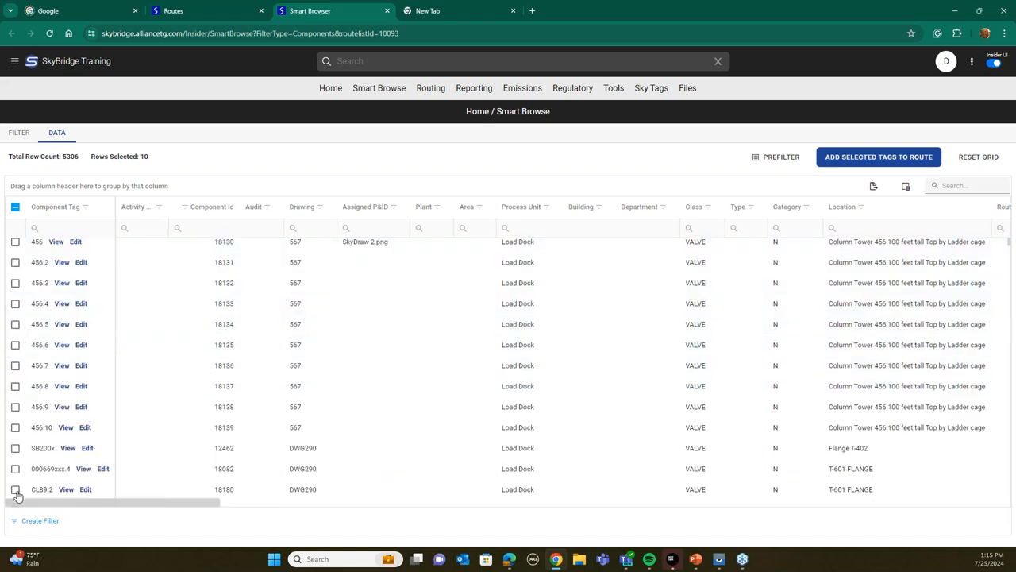
{"action": "left_click", "coordinate": [15, 489], "text": "shift"}
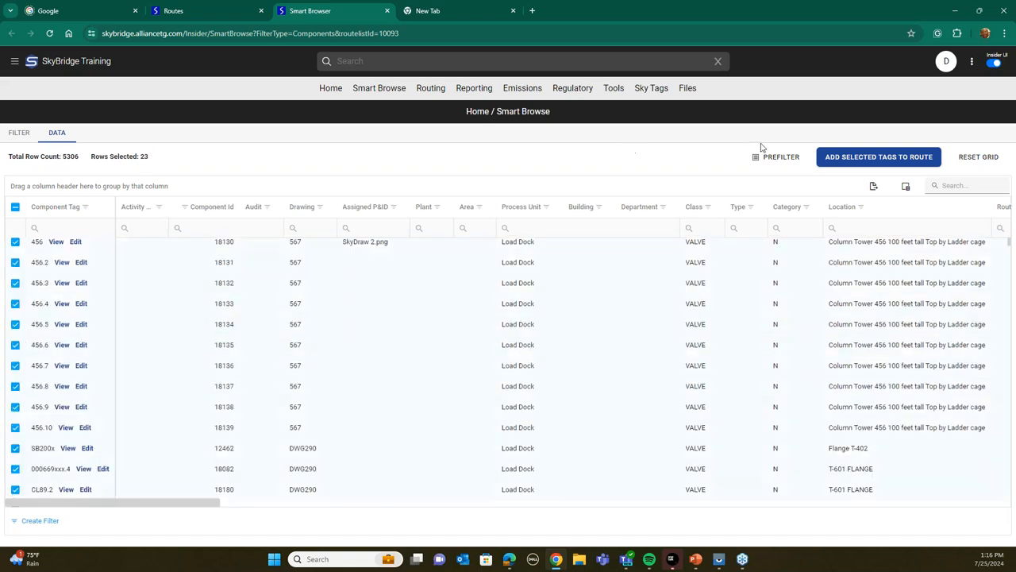
{"action": "left_click", "coordinate": [878, 158]}
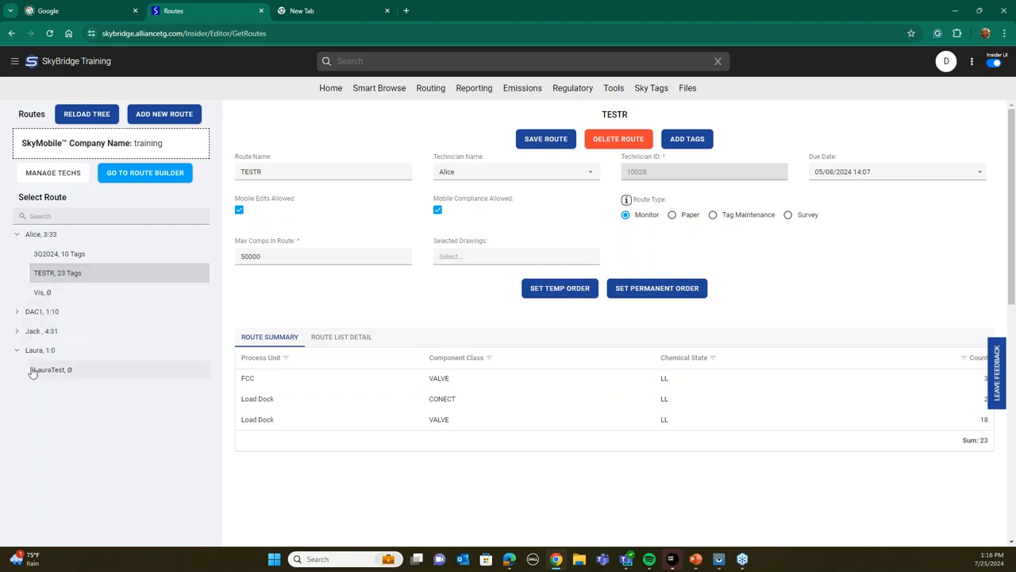
View the DAC1 technician's 3Q2024-C route, reload the route tree and view the first technician's Vis route
{"action": "left_click", "coordinate": [17, 311]}
{"action": "left_click", "coordinate": [48, 332]}
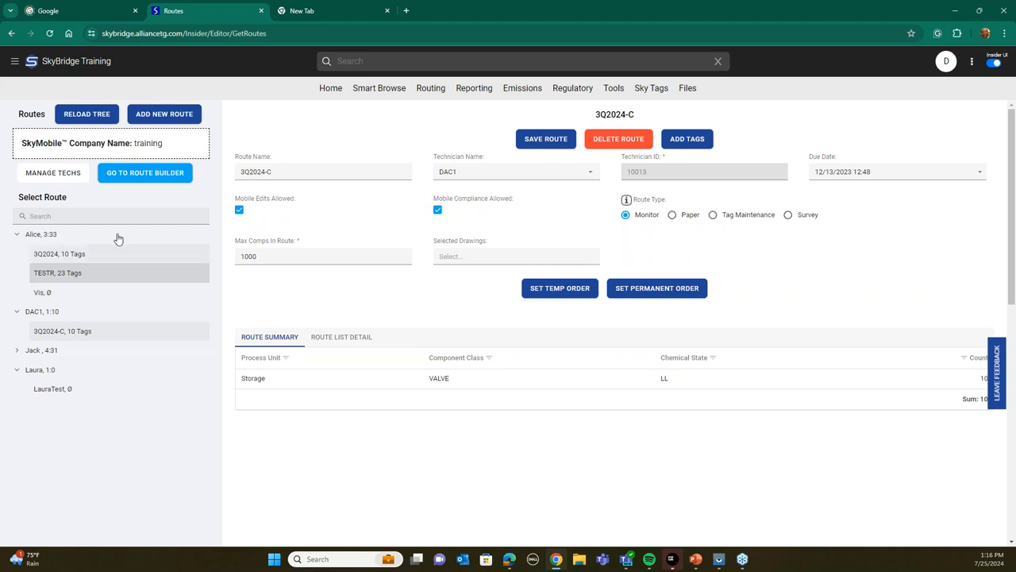
{"action": "left_click", "coordinate": [91, 115]}
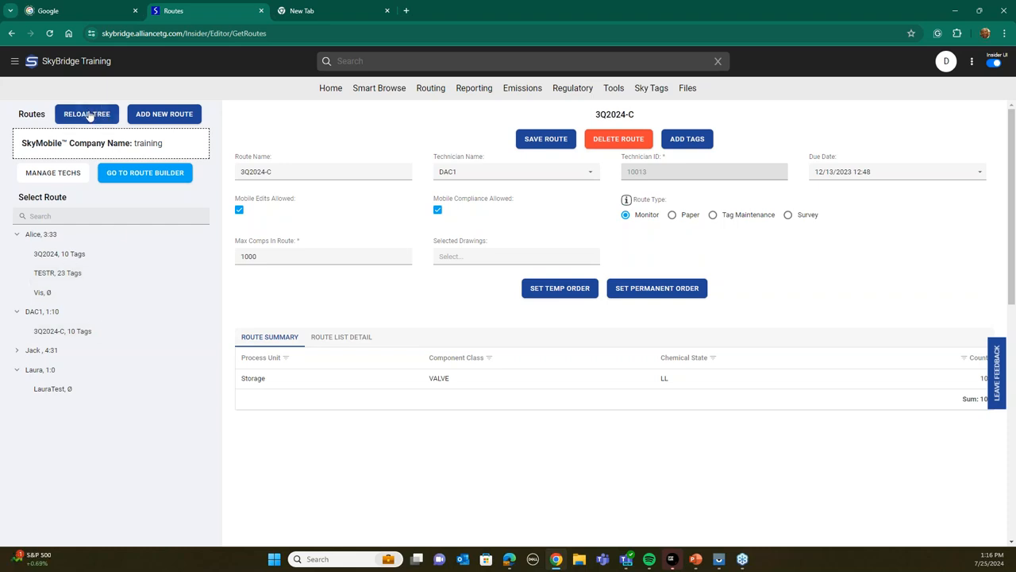
{"action": "left_click", "coordinate": [46, 292]}
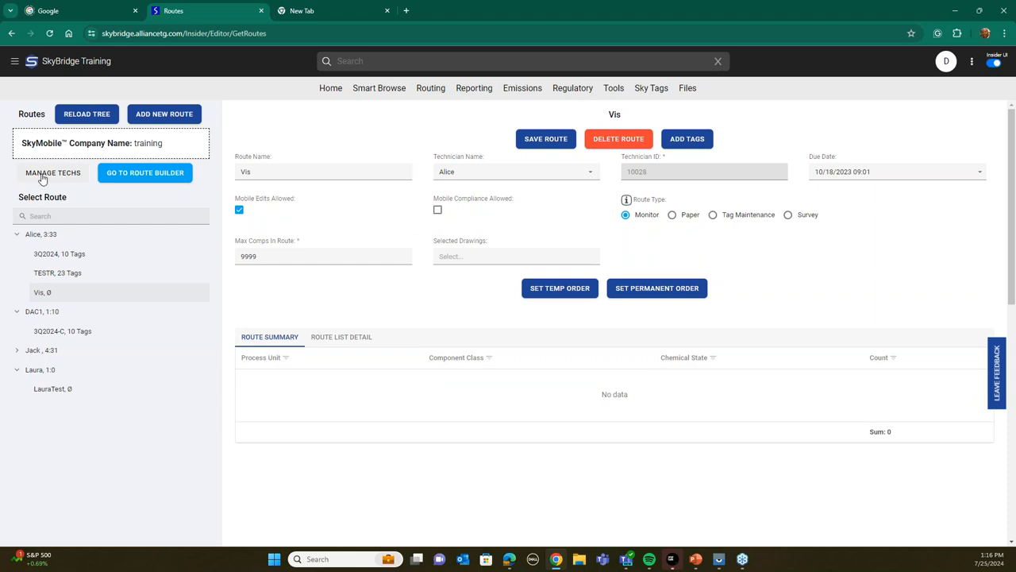
Dismiss the sync message in SkyMobile and highlight the SkyMobile company name on the SkyBridge Routes page
{"action": "left_click", "coordinate": [718, 561]}
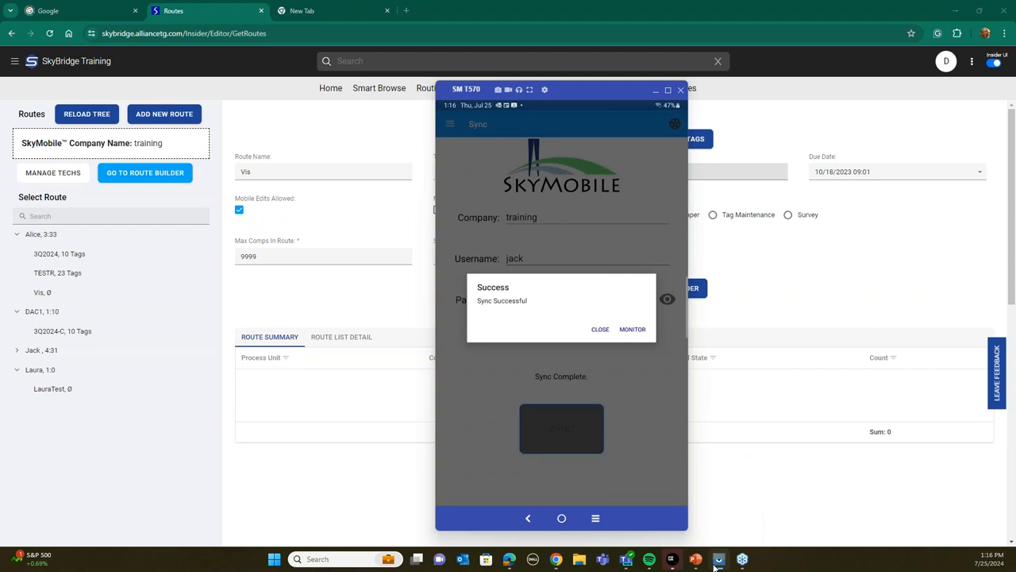
{"action": "left_click", "coordinate": [599, 330]}
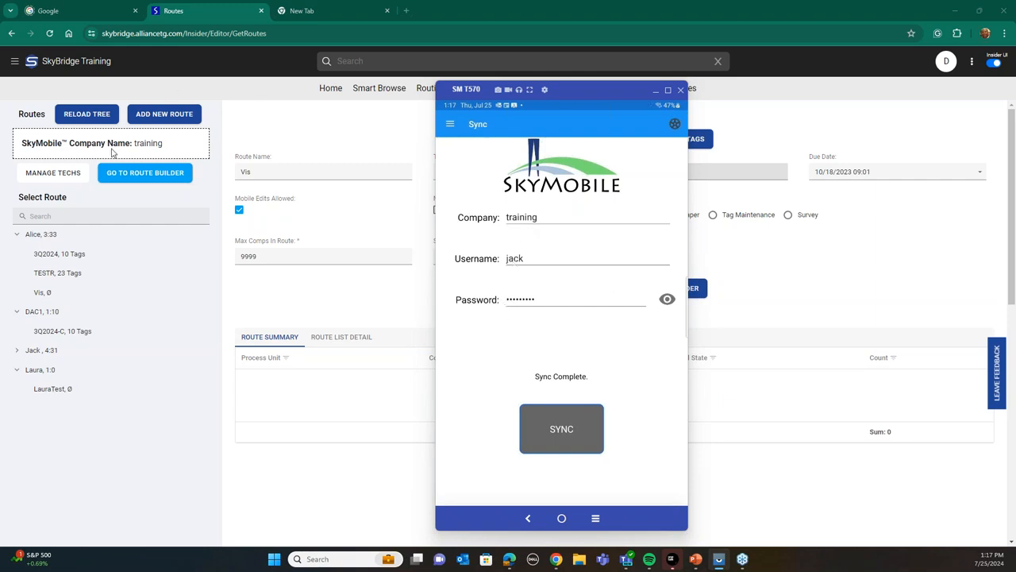
{"action": "left_click_drag", "start_coordinate": [131, 143], "coordinate": [163, 144]}
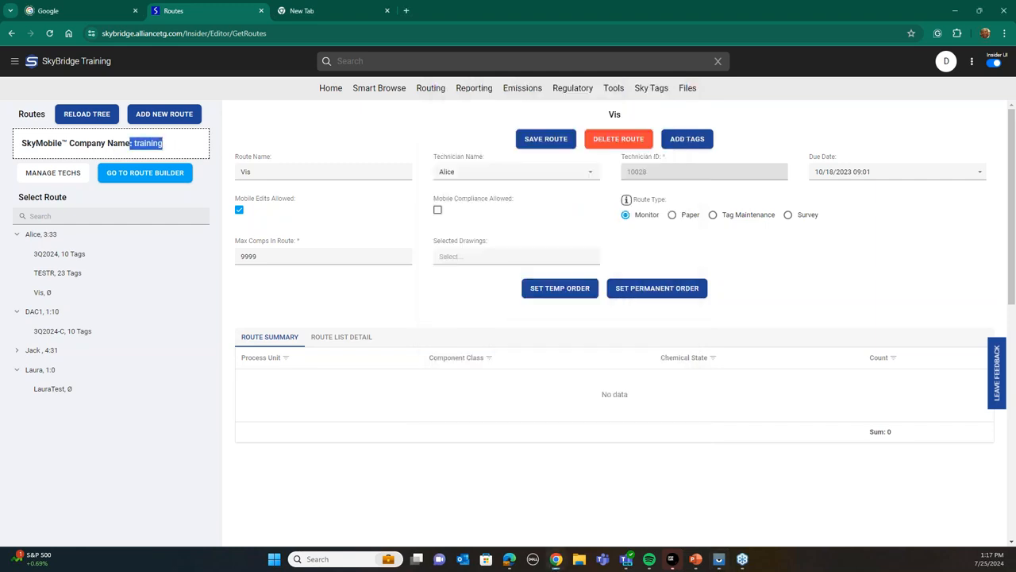
Reveal the sync password in SkyMobile and compare it with the same technician's entry in SkyBridge's technician list
{"action": "left_click", "coordinate": [723, 563]}
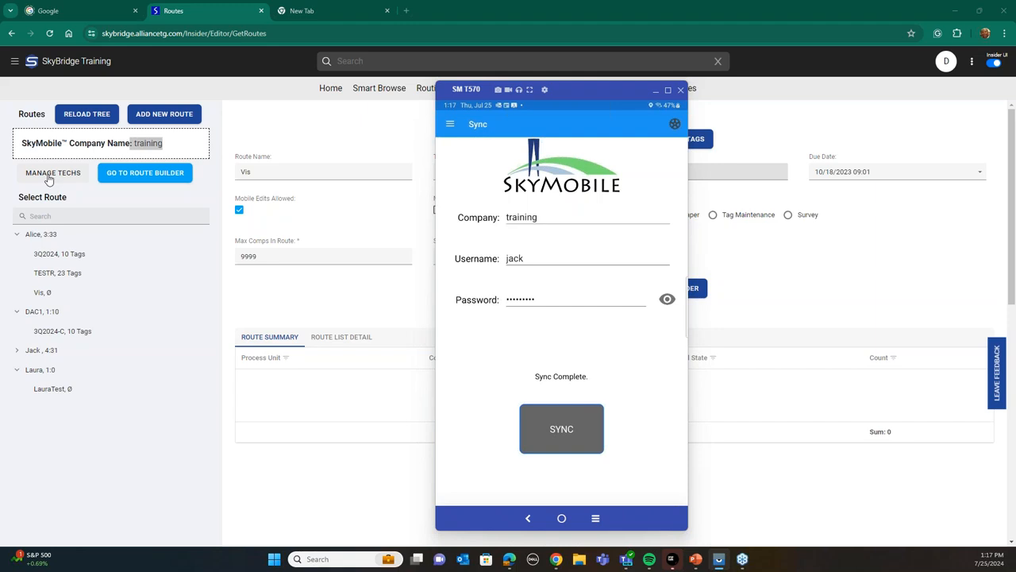
{"action": "left_click", "coordinate": [667, 300]}
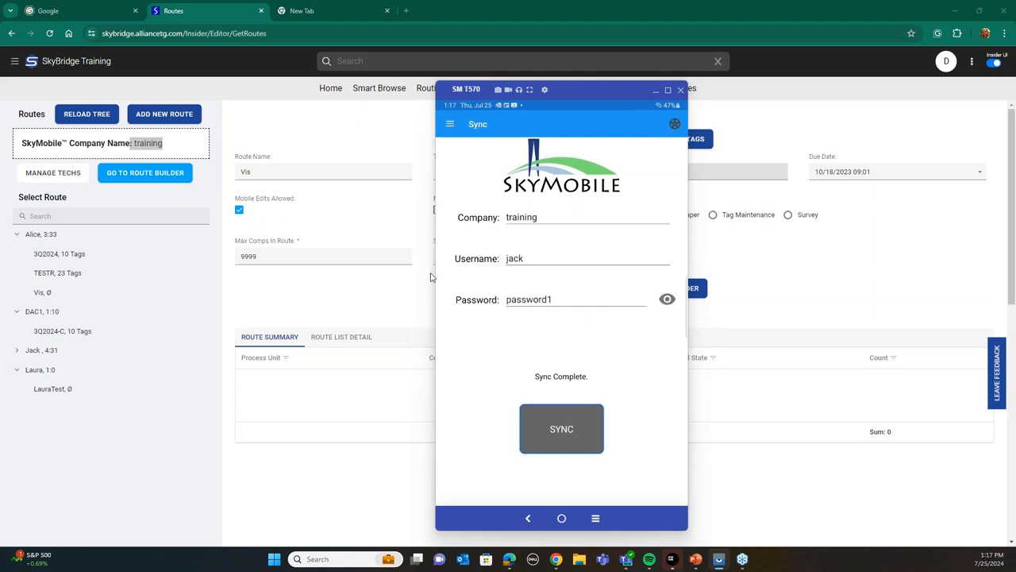
{"action": "left_click", "coordinate": [37, 174]}
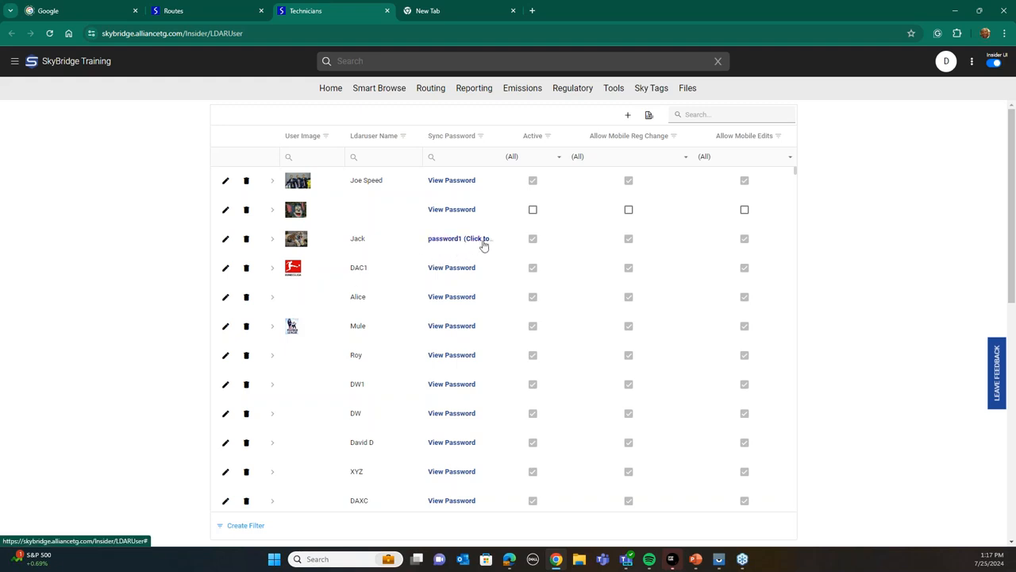
Open the list detail of DAC1's 3Q2024-C route and select all of its components
{"action": "left_click", "coordinate": [195, 12]}
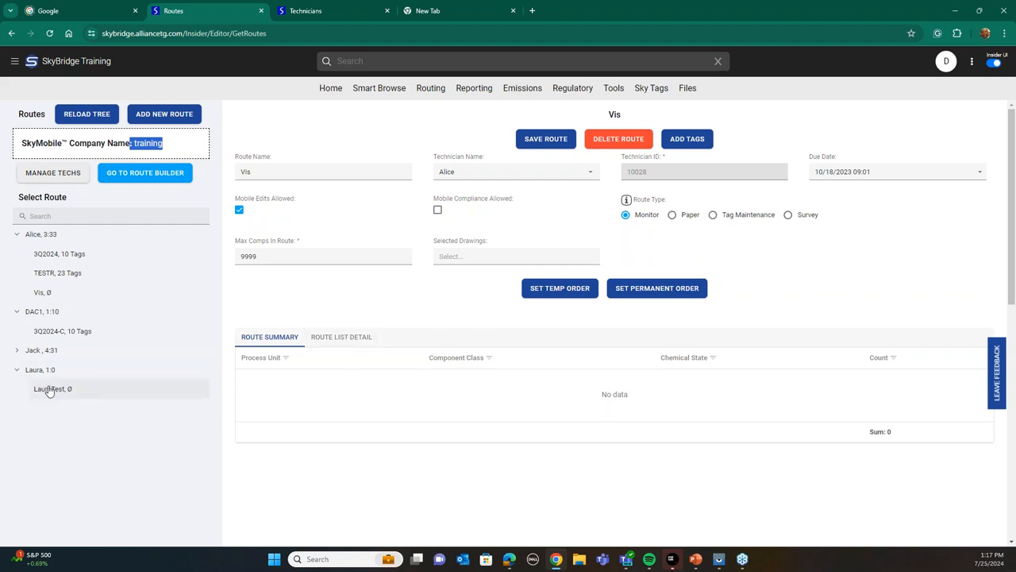
{"action": "left_click", "coordinate": [45, 335]}
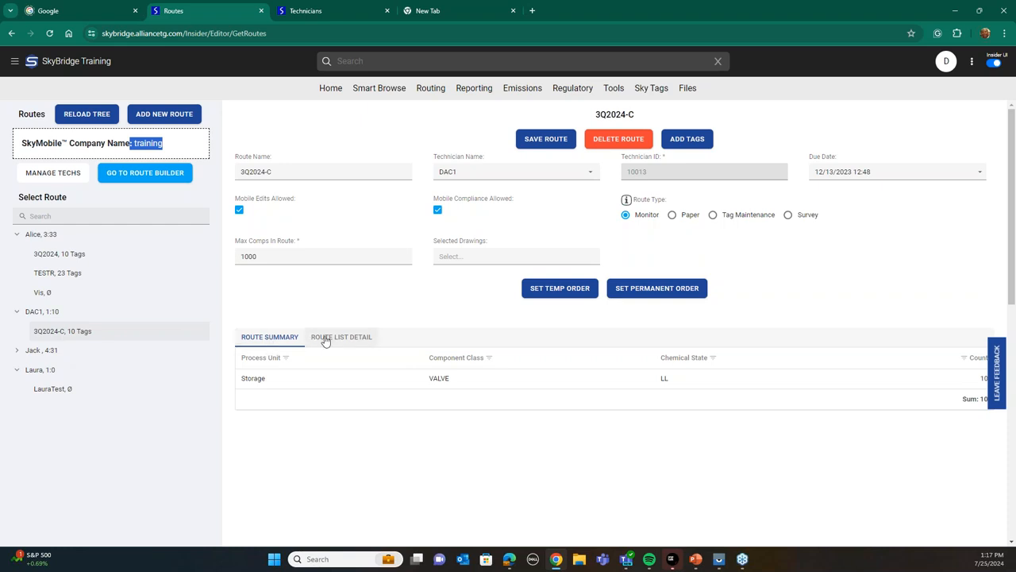
{"action": "left_click", "coordinate": [363, 337]}
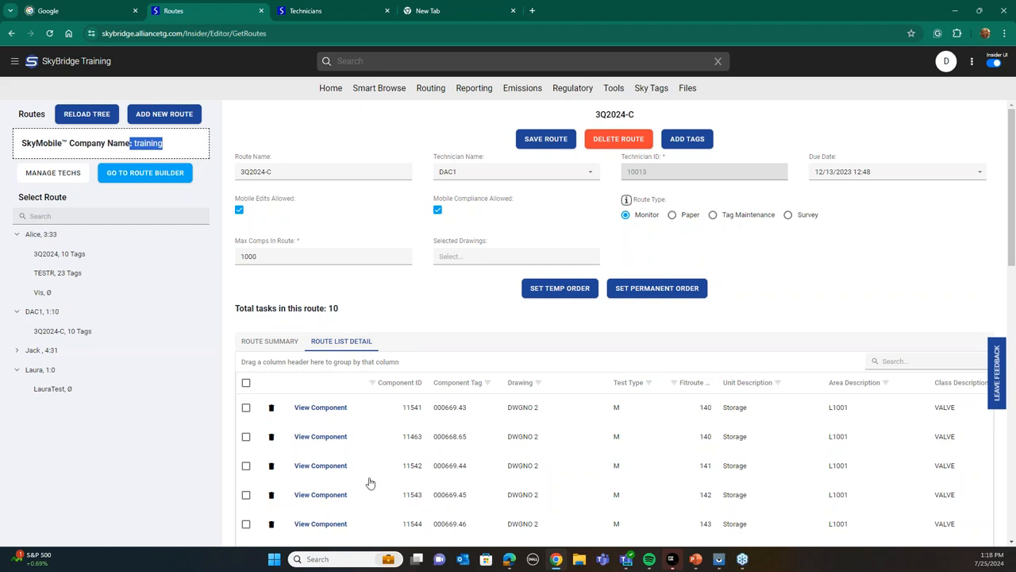
{"action": "left_click", "coordinate": [246, 384]}
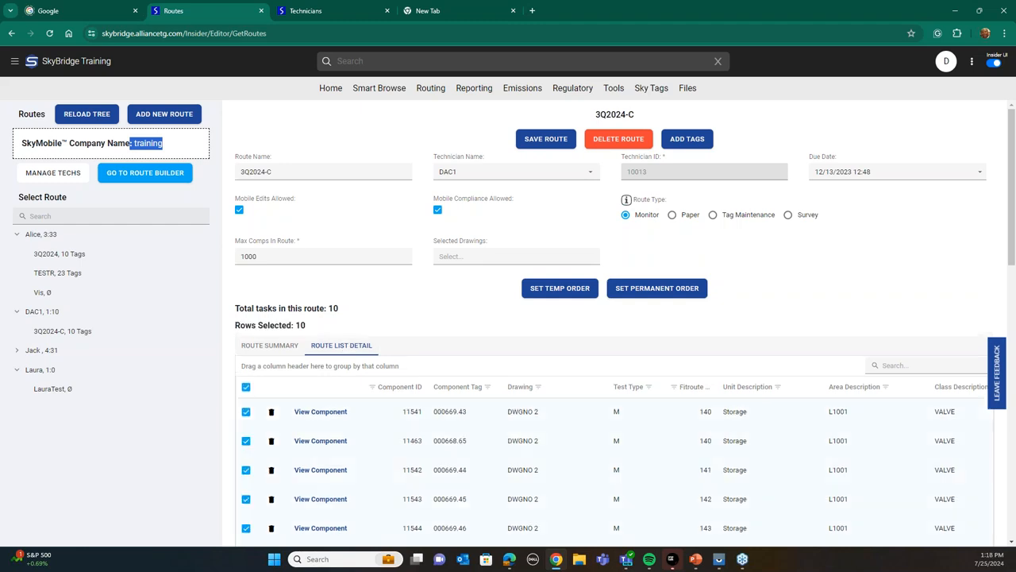
Set a permanent route sequence for the selected components, starting at 1 and incrementing by 5
{"action": "right_click", "coordinate": [359, 412]}
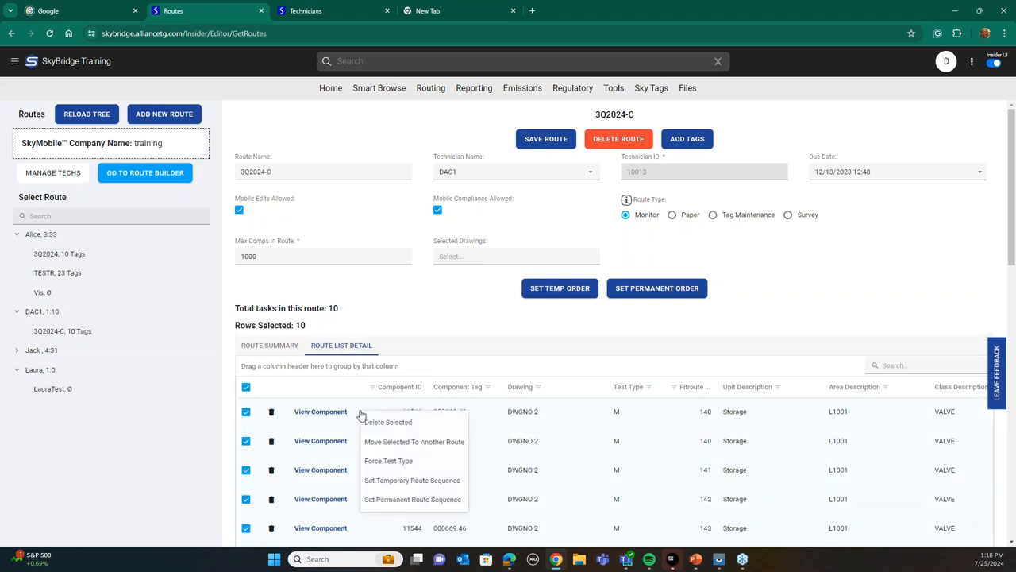
{"action": "left_click", "coordinate": [406, 500]}
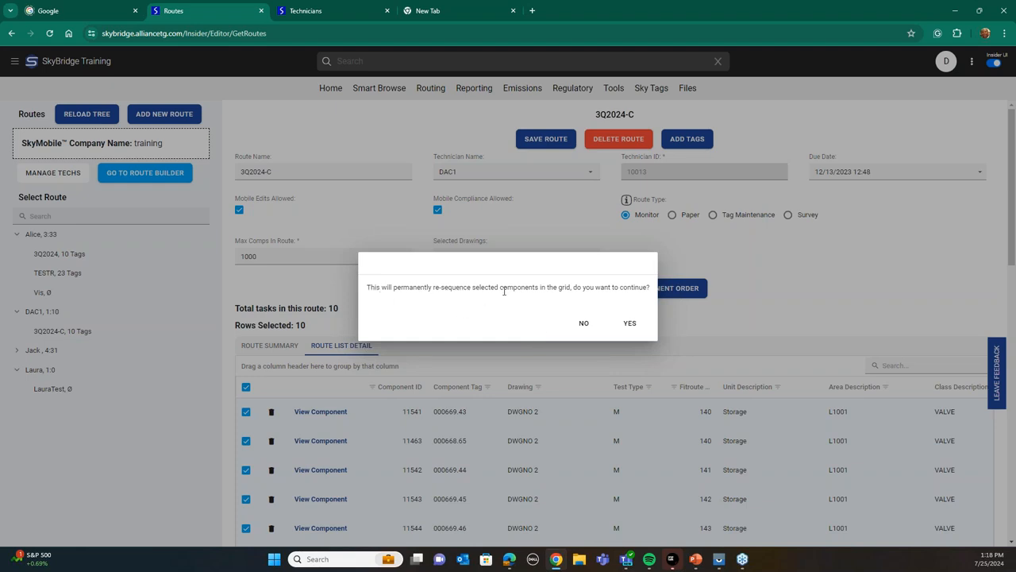
{"action": "left_click", "coordinate": [627, 323]}
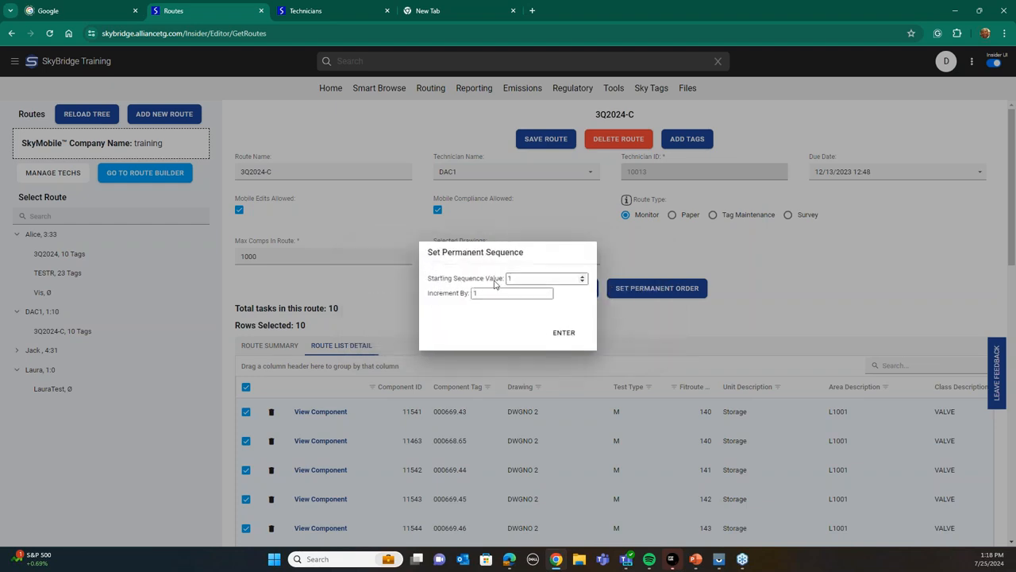
{"action": "key", "text": "Tab"}
{"action": "left_click_drag", "start_coordinate": [478, 293], "coordinate": [462, 293]}
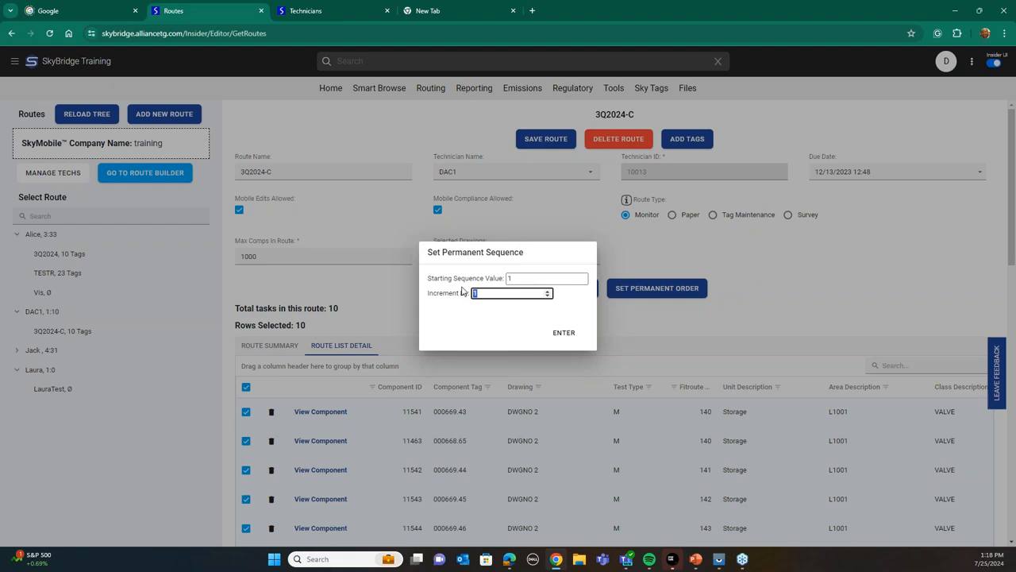
{"action": "type", "text": "5"}
{"action": "left_click", "coordinate": [567, 332]}
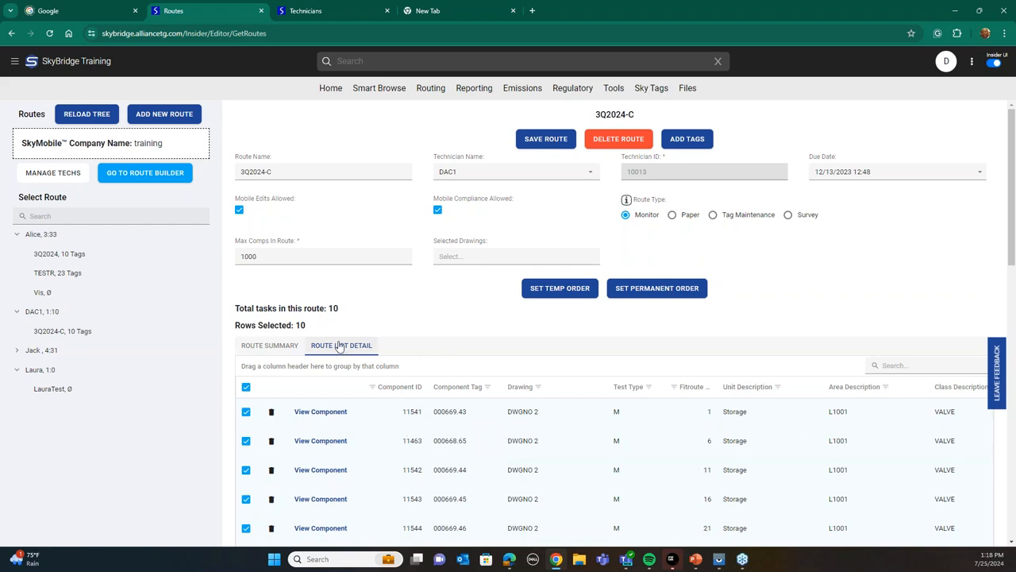
Start a permanent order for all components in the 3Q2024-C route, with start sequence number 1 and increment 5
{"action": "left_click", "coordinate": [245, 411]}
{"action": "left_click", "coordinate": [245, 411]}
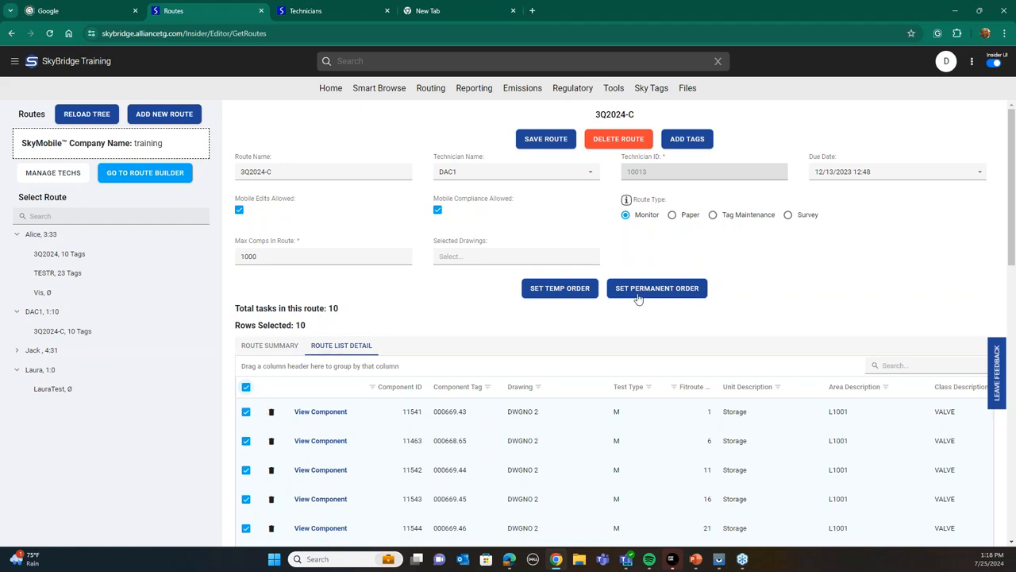
{"action": "left_click", "coordinate": [661, 290]}
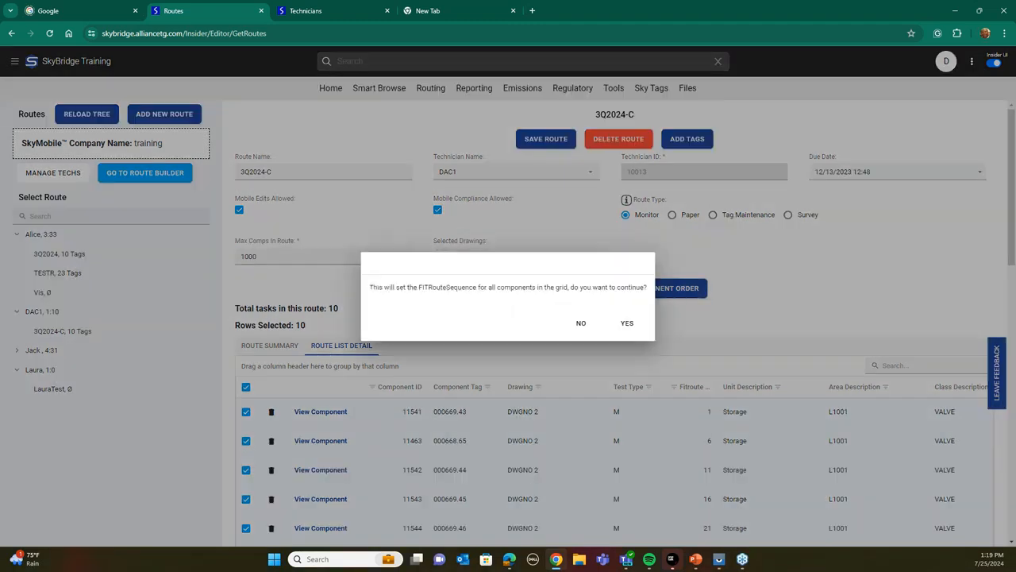
{"action": "left_click", "coordinate": [623, 325]}
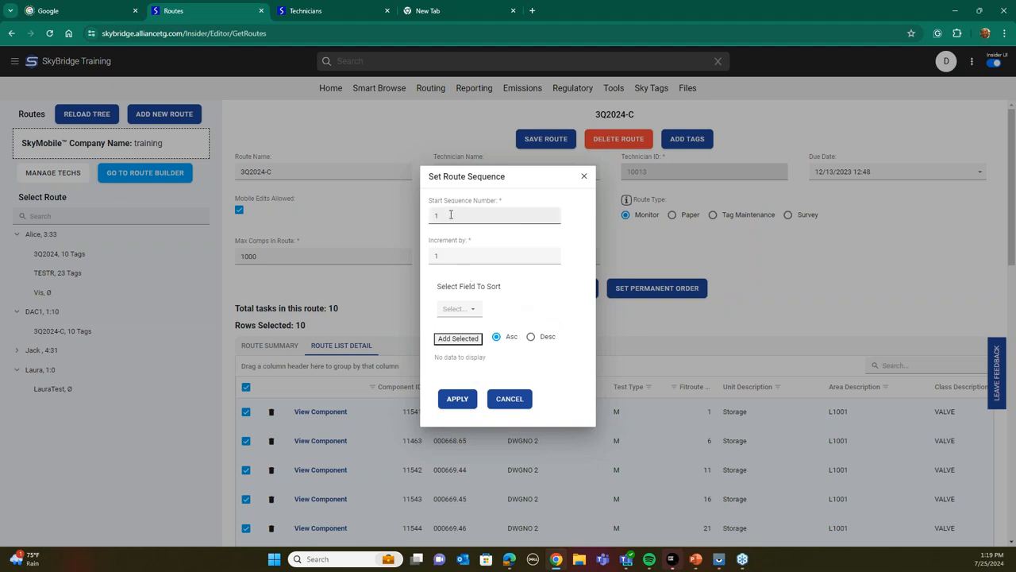
{"action": "left_click", "coordinate": [436, 257]}
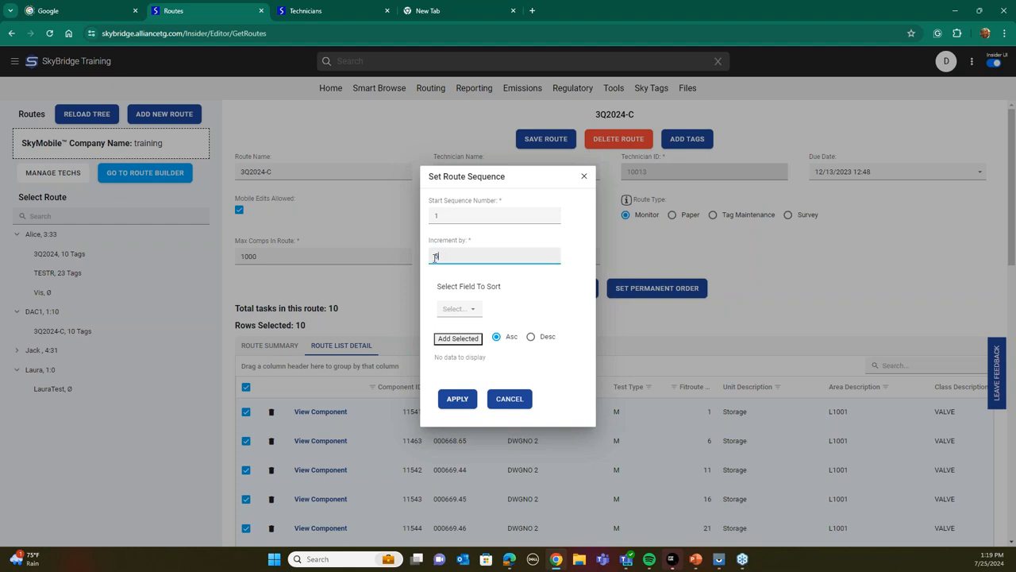
Add LastInspectionDate for Visual inspections in ascending order as the sort field and apply the route sequence
{"action": "left_click", "coordinate": [471, 315]}
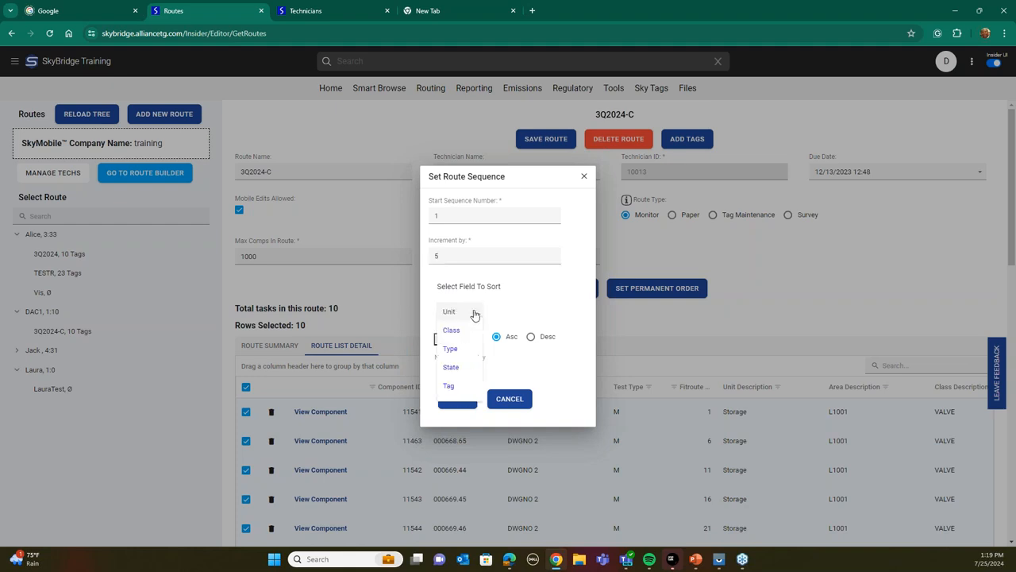
{"action": "scroll", "coordinate": [467, 339], "scroll_direction": "down", "scroll_amount": 2}
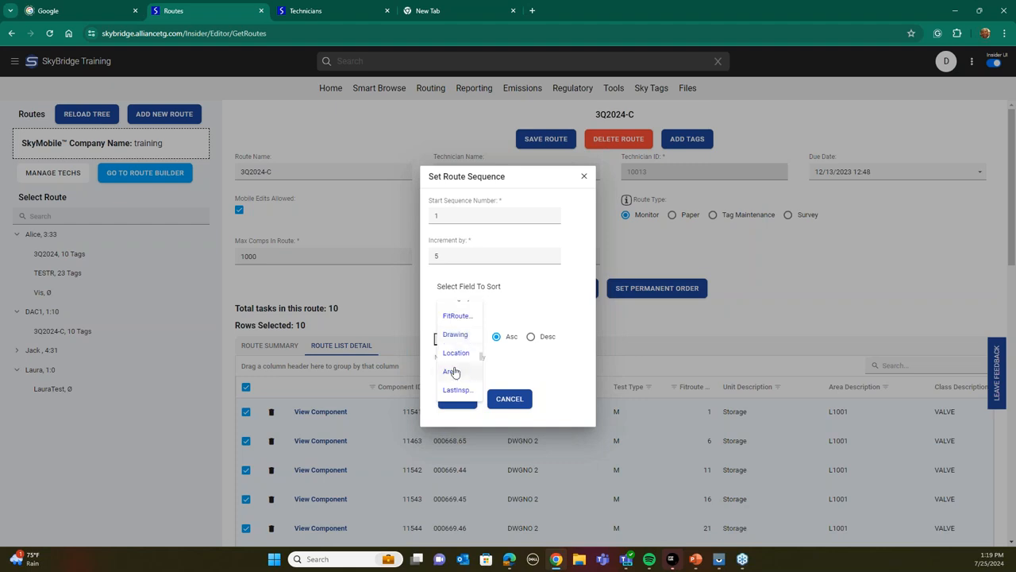
{"action": "left_click", "coordinate": [461, 390]}
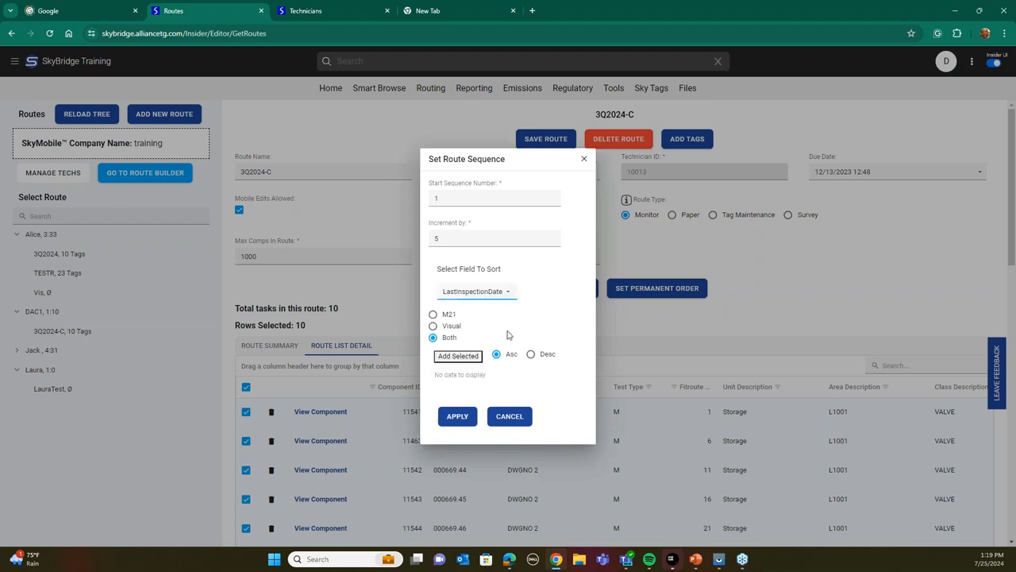
{"action": "left_click", "coordinate": [433, 326]}
{"action": "left_click", "coordinate": [450, 357]}
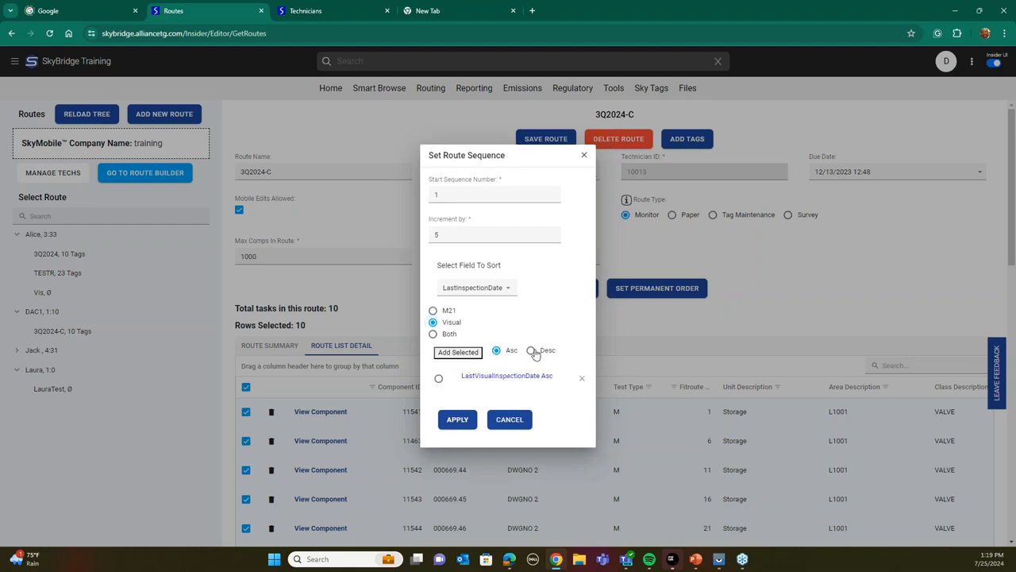
{"action": "left_click", "coordinate": [438, 382]}
{"action": "left_click", "coordinate": [464, 425]}
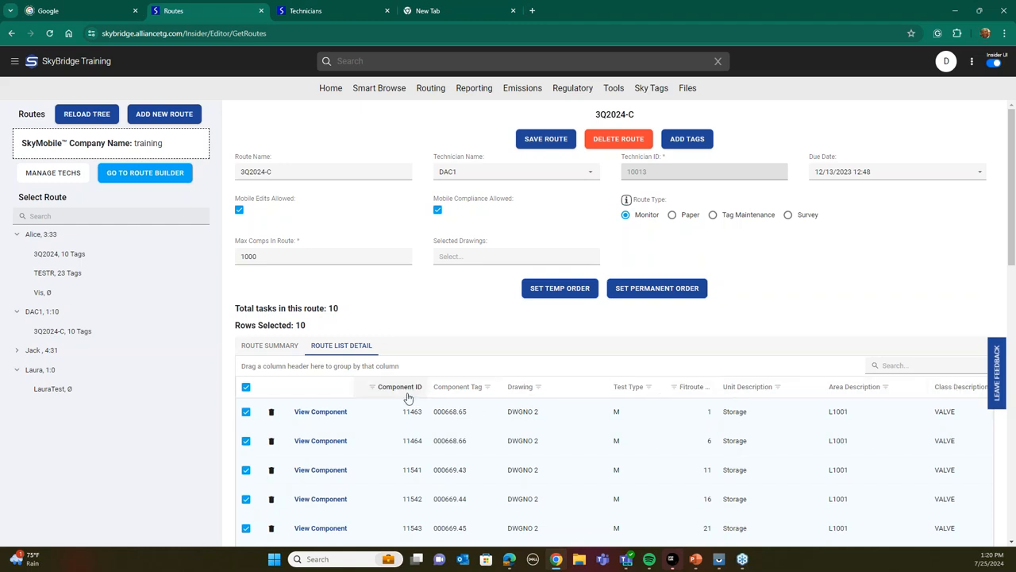
Change the 3Q2024-C route type to Paper and save the route
{"action": "right_click", "coordinate": [528, 448]}
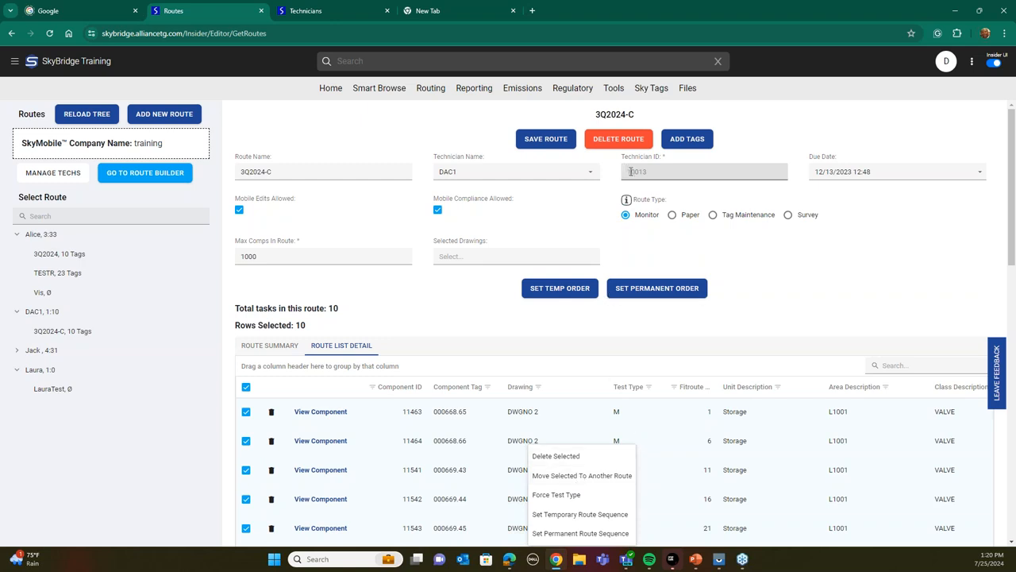
{"action": "left_click", "coordinate": [671, 216]}
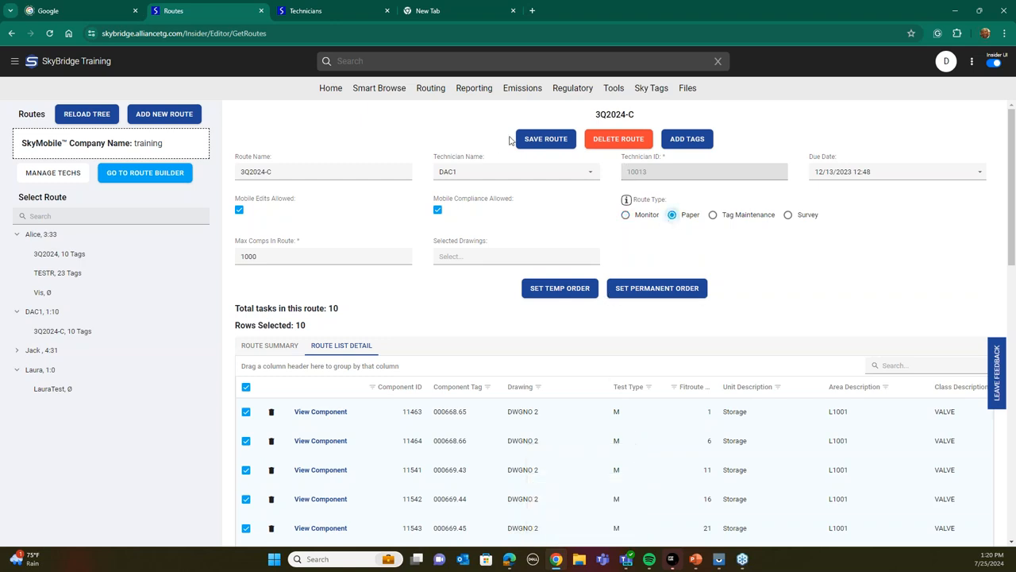
{"action": "left_click", "coordinate": [545, 139]}
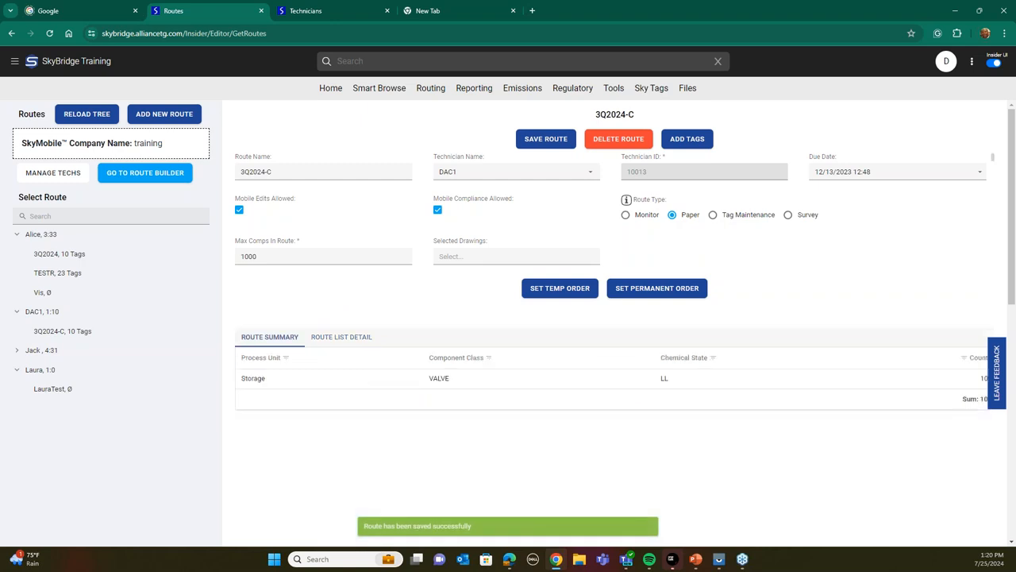
Return to the paper route's list detail and select only the components tagged 000668.65 and 000668.66
{"action": "left_click", "coordinate": [349, 337]}
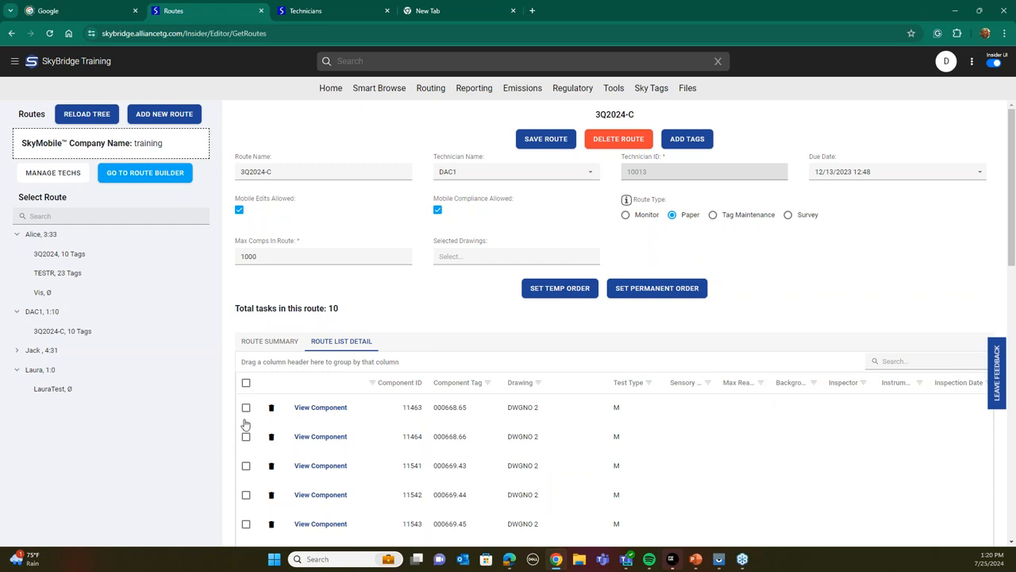
{"action": "left_click", "coordinate": [246, 382]}
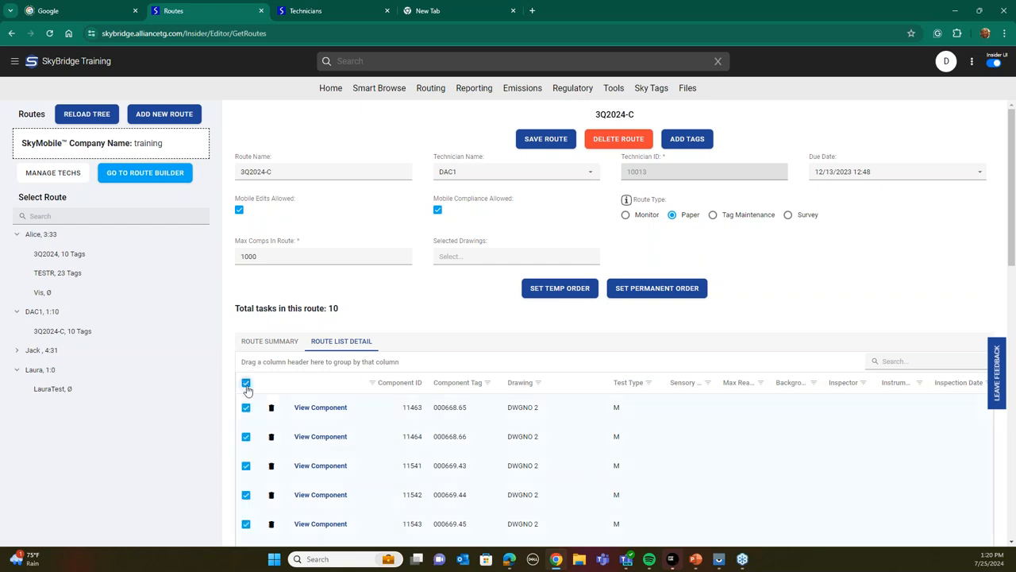
{"action": "right_click", "coordinate": [520, 411]}
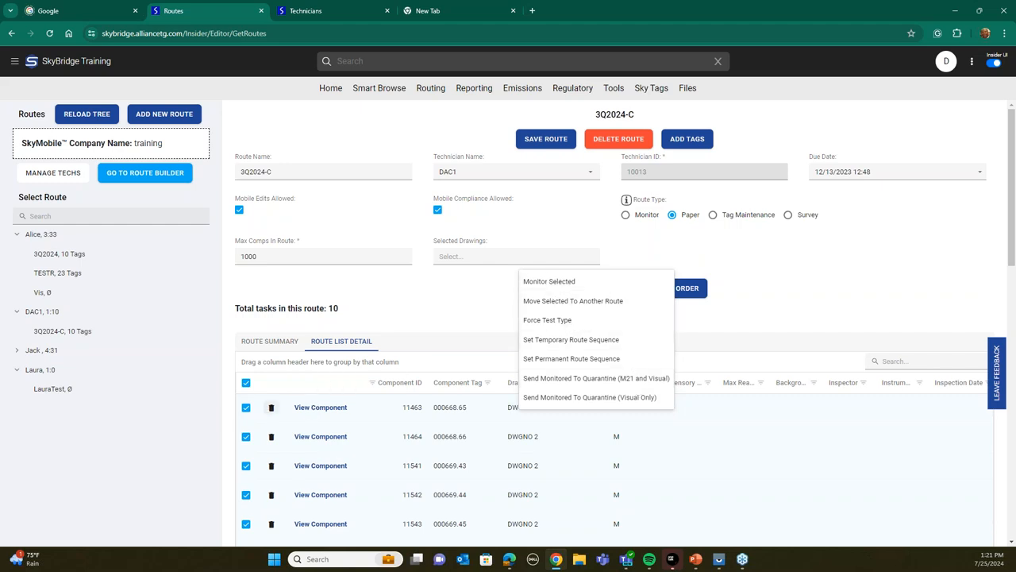
{"action": "left_click", "coordinate": [245, 385]}
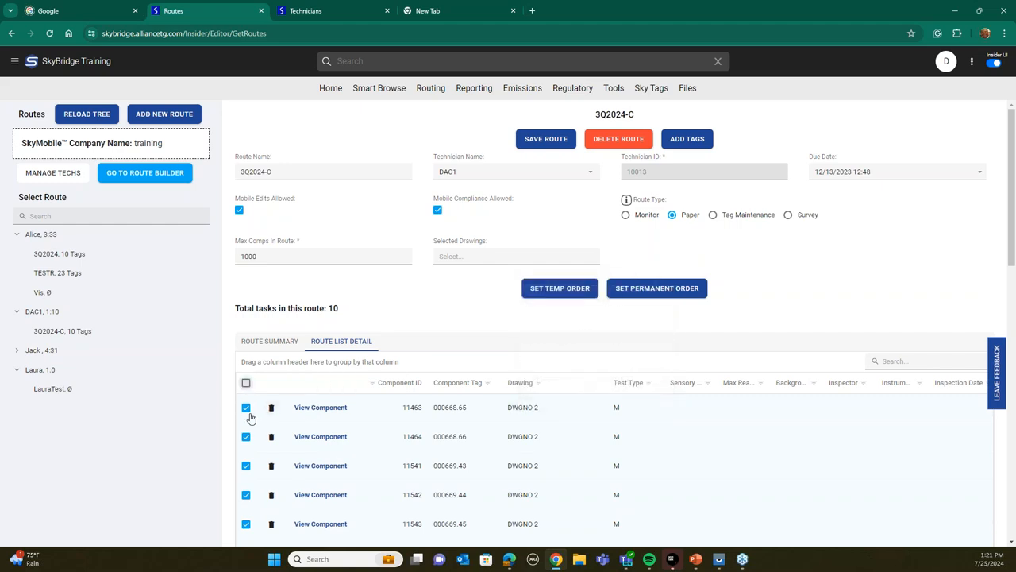
{"action": "left_click", "coordinate": [245, 383]}
{"action": "left_click", "coordinate": [245, 408]}
{"action": "left_click", "coordinate": [246, 436]}
Start monitoring the two selected components with inspection date 07/25/2024 01:21 PM and background 0
{"action": "right_click", "coordinate": [466, 424]}
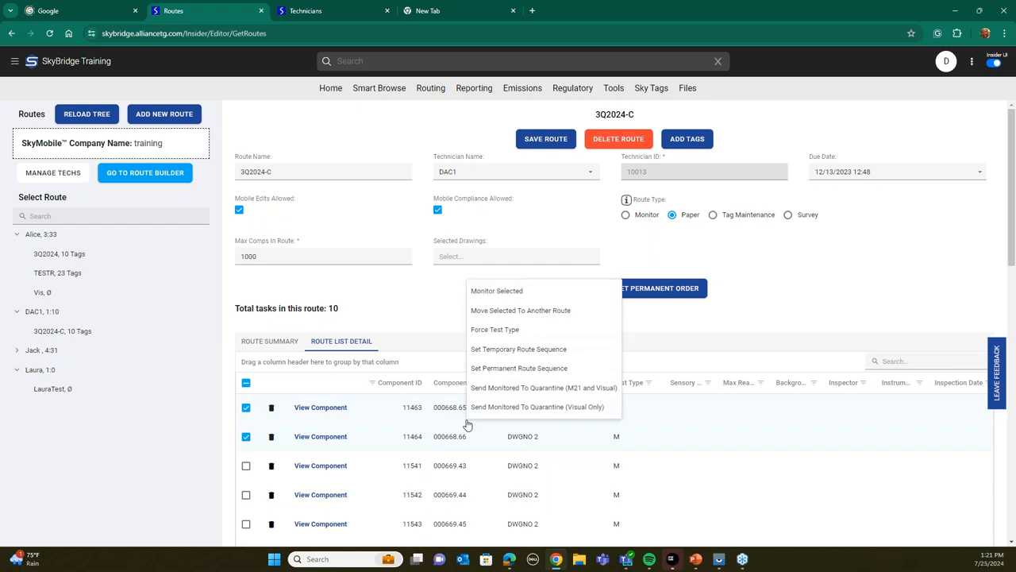
{"action": "left_click", "coordinate": [498, 292]}
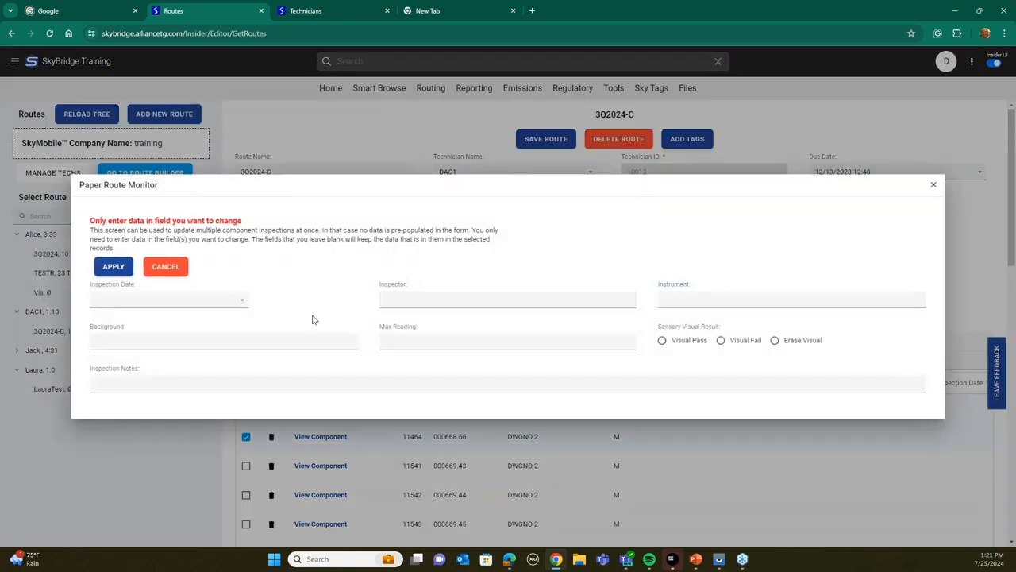
{"action": "left_click", "coordinate": [242, 303]}
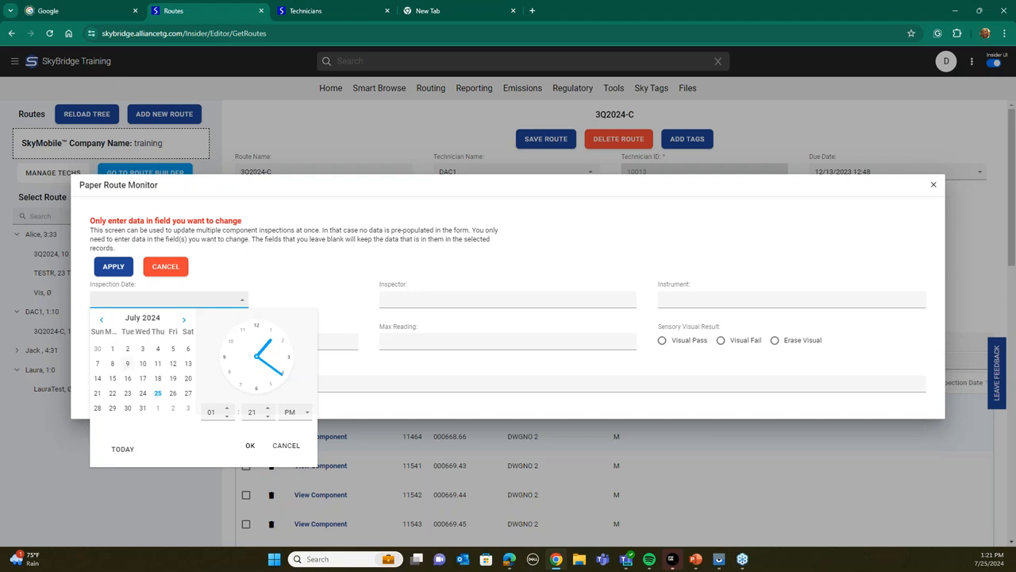
{"action": "left_click", "coordinate": [158, 393]}
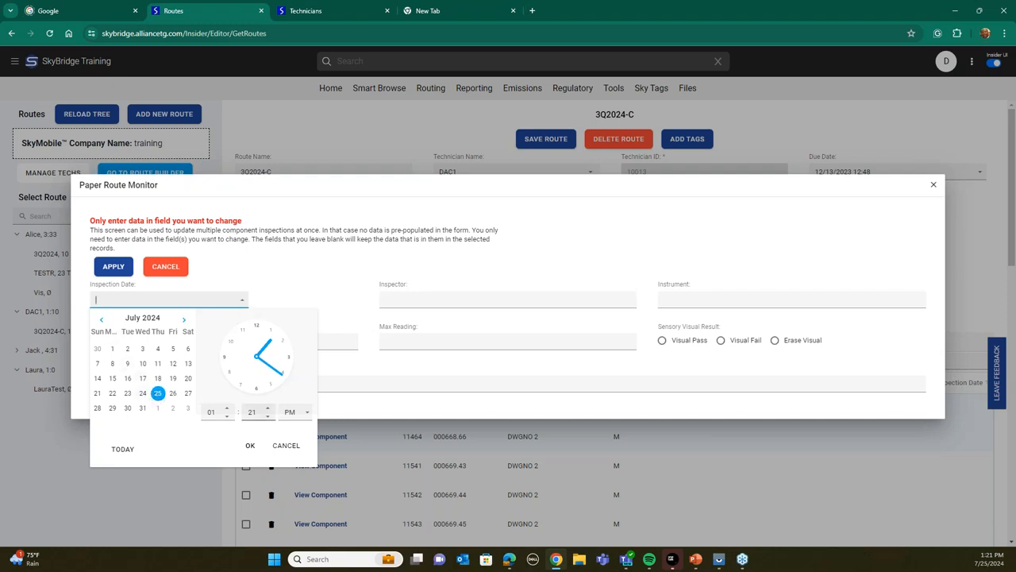
{"action": "left_click", "coordinate": [250, 447]}
{"action": "left_click", "coordinate": [197, 343]}
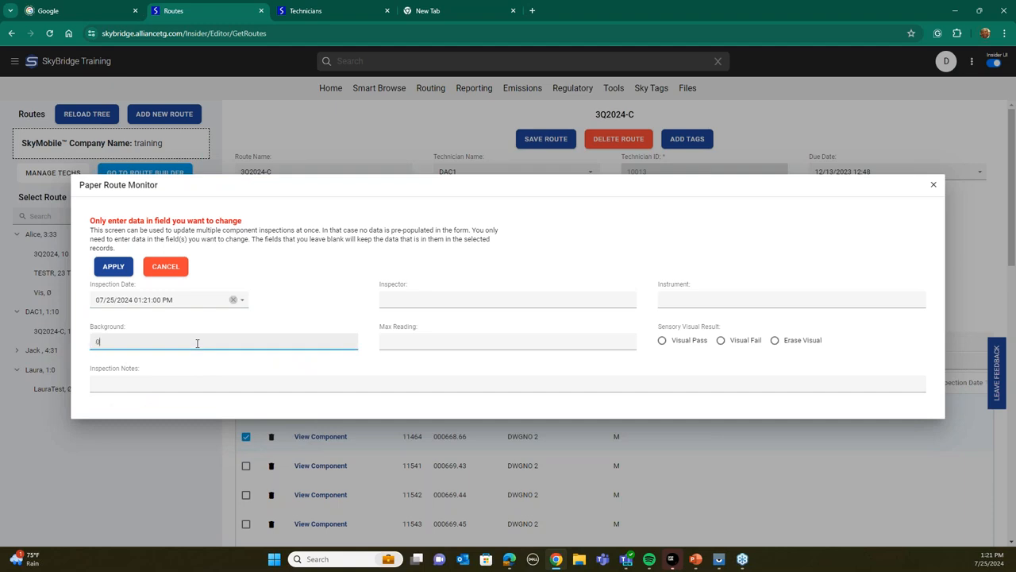
Enter inspector DAC, max reading 2, instrument TVA2020 and Visual Pass, and apply the inspection data to both components
{"action": "left_click", "coordinate": [535, 301]}
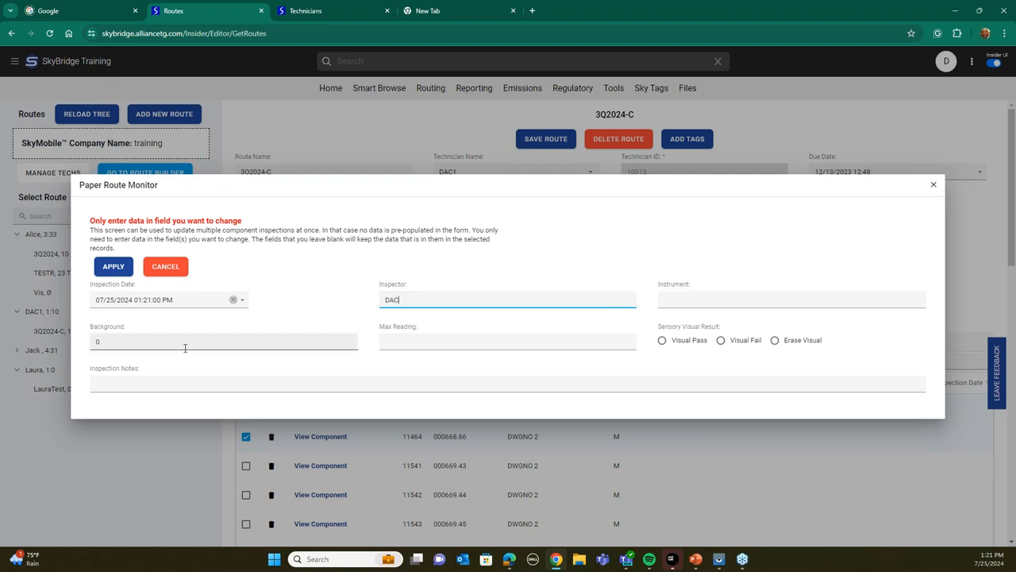
{"action": "left_click", "coordinate": [437, 342]}
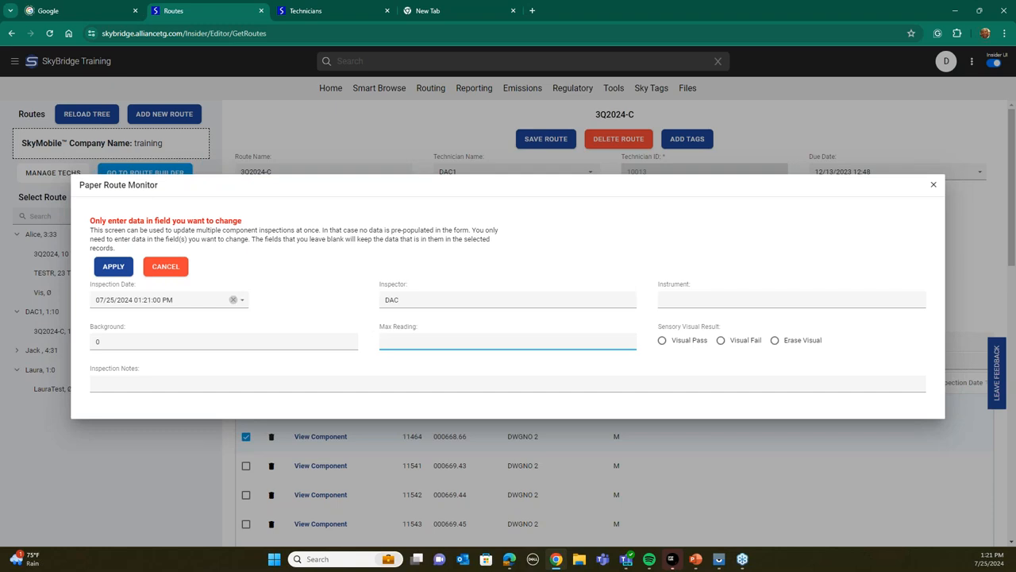
{"action": "type", "text": "2"}
{"action": "left_click", "coordinate": [730, 294]}
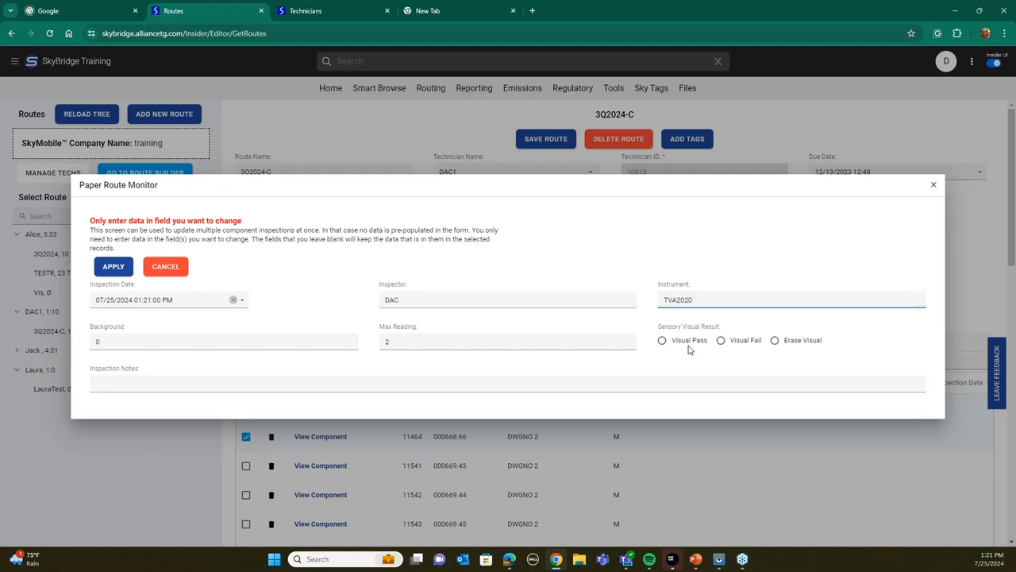
{"action": "left_click", "coordinate": [660, 343]}
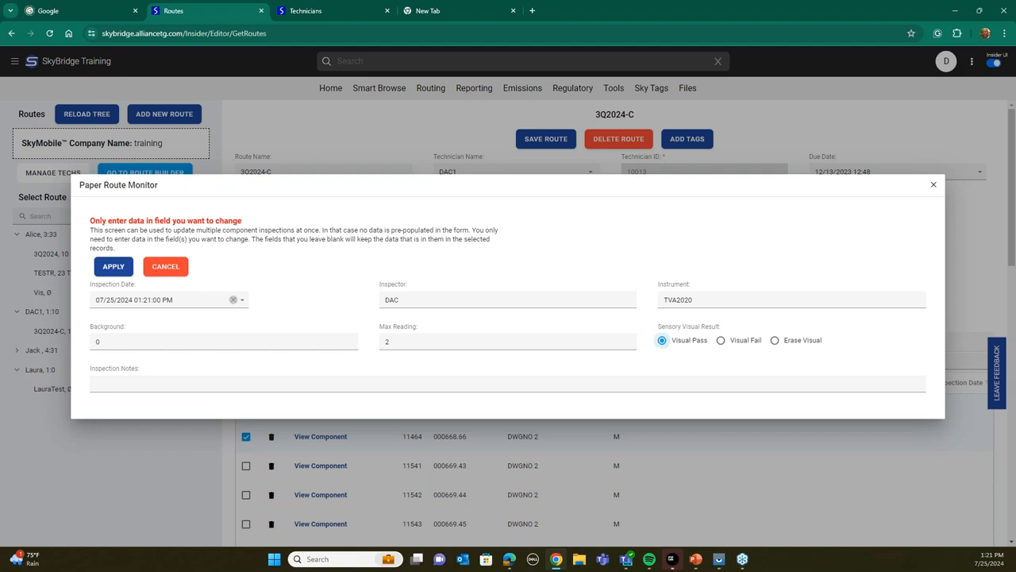
{"action": "left_click", "coordinate": [100, 266]}
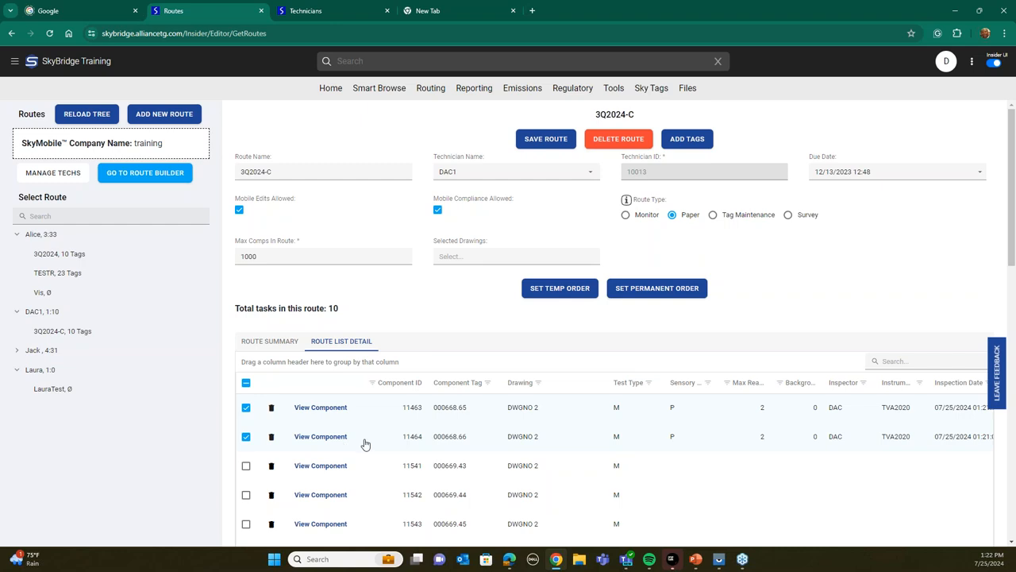
Select only the component tagged 000668.66 and apply a max reading of 10000 to its inspection
{"action": "left_click", "coordinate": [245, 436]}
{"action": "left_click", "coordinate": [245, 407]}
{"action": "left_click", "coordinate": [245, 437]}
{"action": "right_click", "coordinate": [573, 443]}
{"action": "left_click", "coordinate": [587, 311]}
{"action": "left_click", "coordinate": [401, 337]}
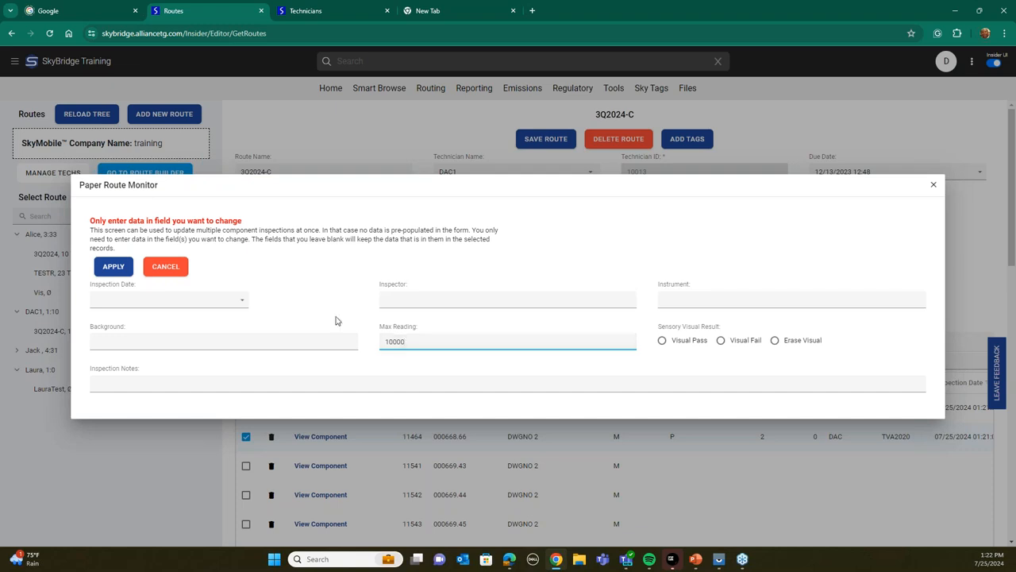
{"action": "left_click", "coordinate": [112, 266]}
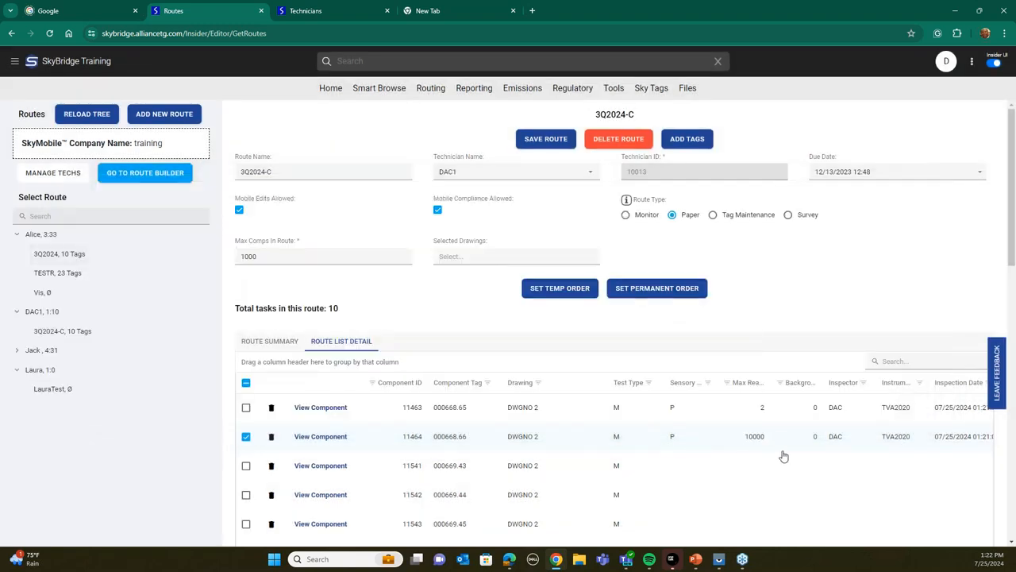
Select components 000668.65 and 000668.66 and send both monitored components to quarantine as M21 and Visual
{"action": "left_click", "coordinate": [246, 407]}
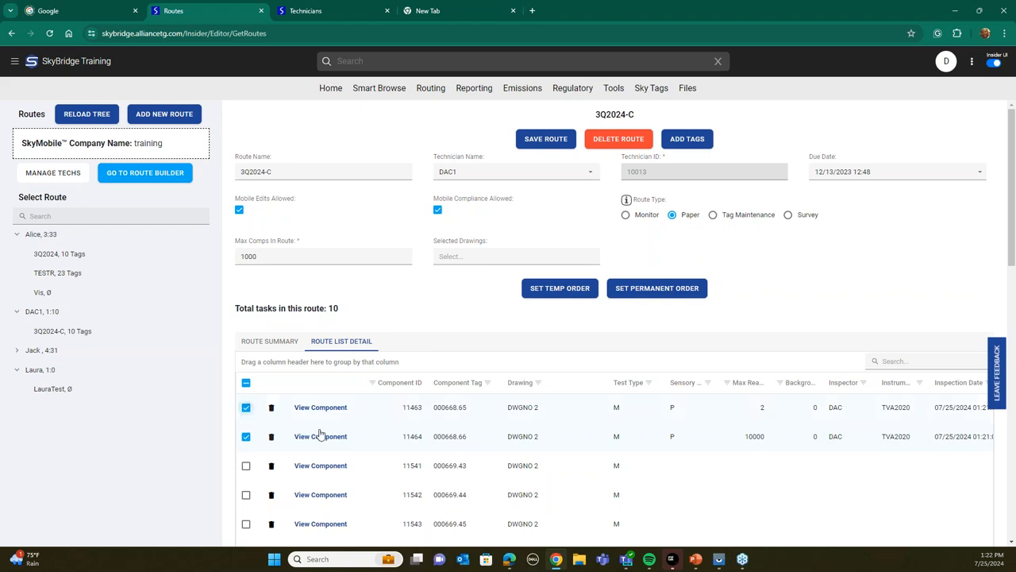
{"action": "right_click", "coordinate": [461, 423]}
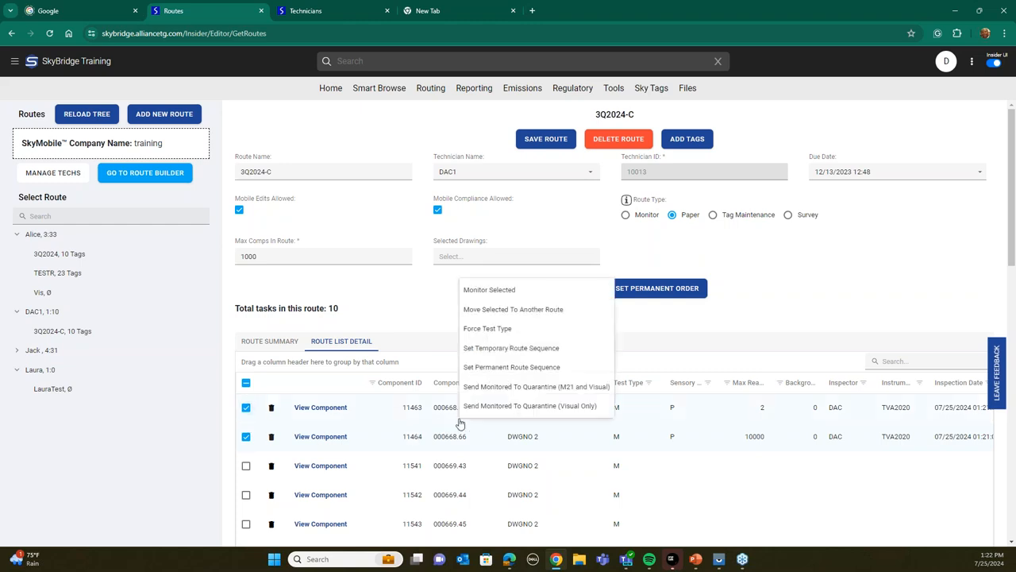
{"action": "left_click", "coordinate": [509, 388]}
{"action": "left_click", "coordinate": [672, 323]}
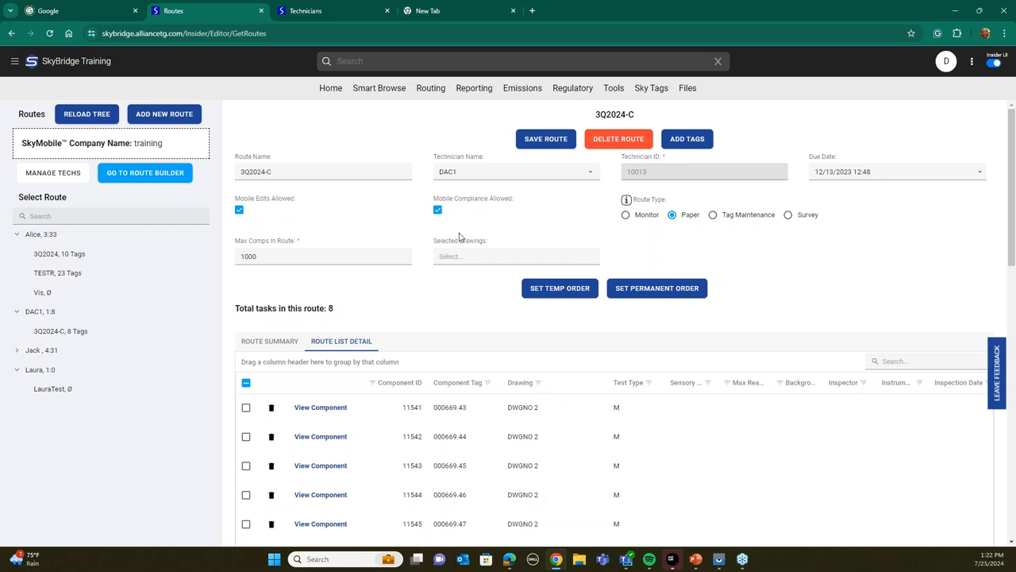
Reload the routes page, then open the [R406] Route Listing report from the Scheduling reports
{"action": "mouse_move", "coordinate": [422, 95]}
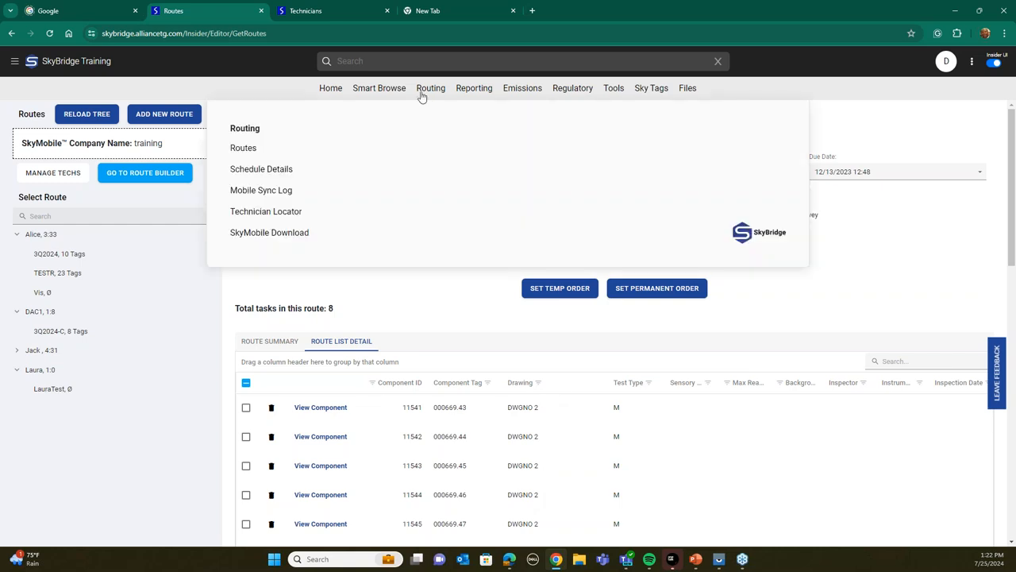
{"action": "left_click", "coordinate": [251, 152]}
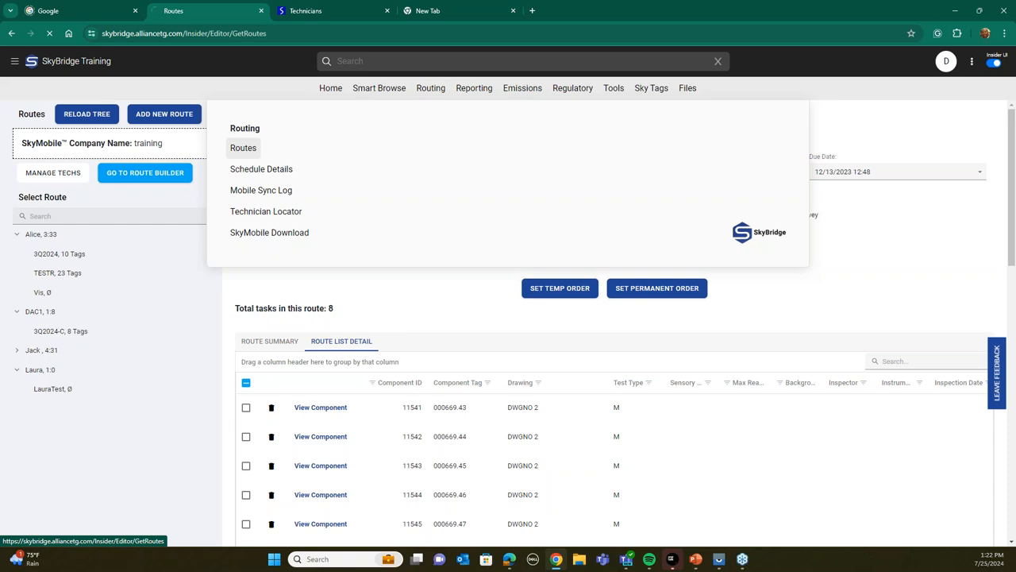
{"action": "mouse_move", "coordinate": [474, 94]}
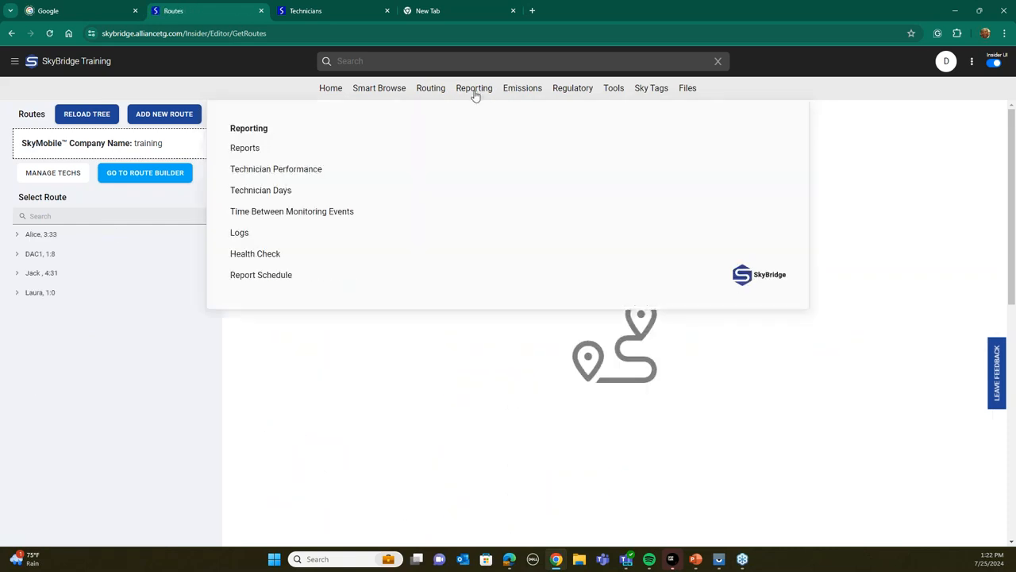
{"action": "left_click", "coordinate": [243, 151]}
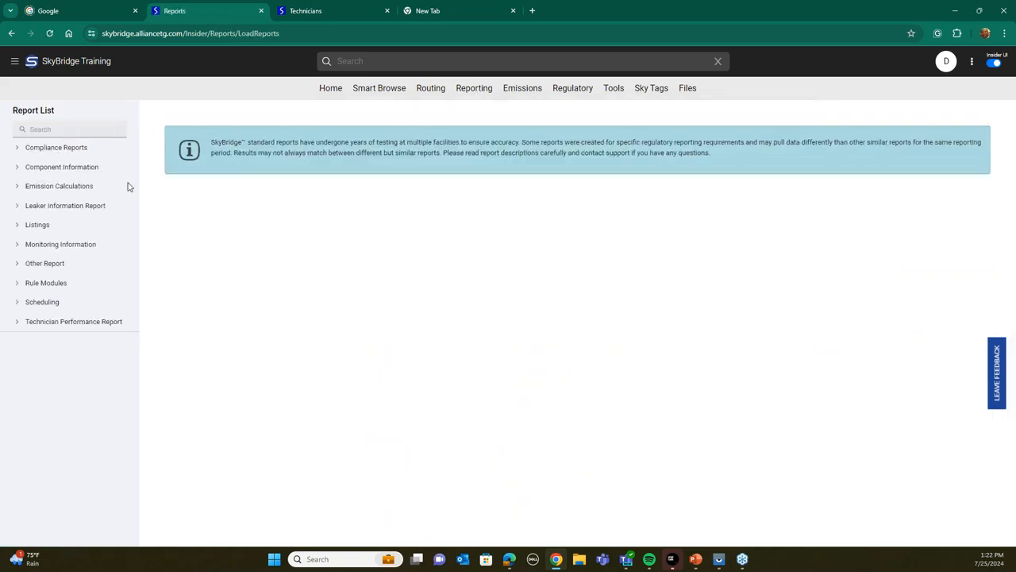
{"action": "left_click", "coordinate": [18, 301]}
{"action": "left_click", "coordinate": [20, 263]}
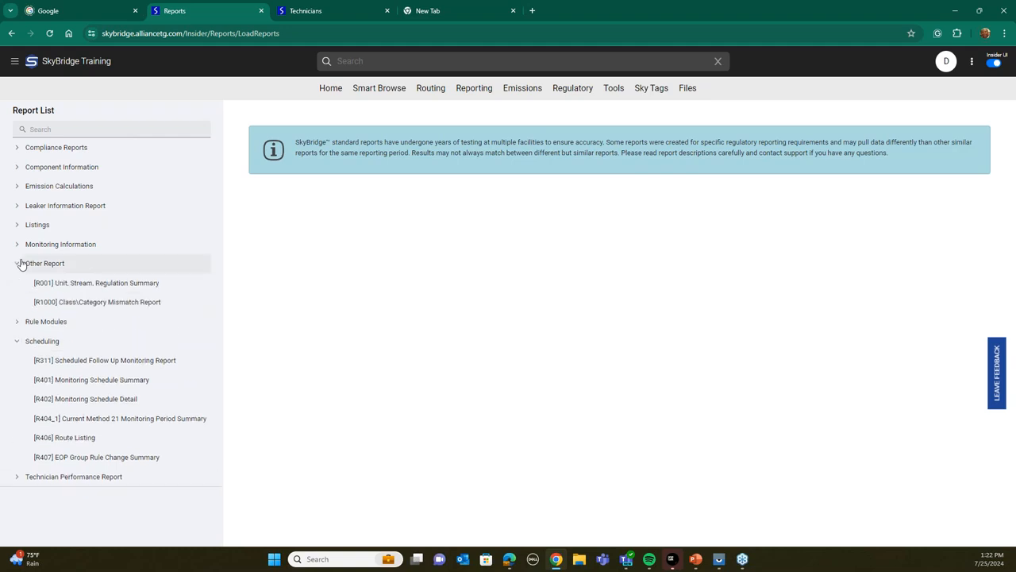
{"action": "left_click", "coordinate": [57, 437]}
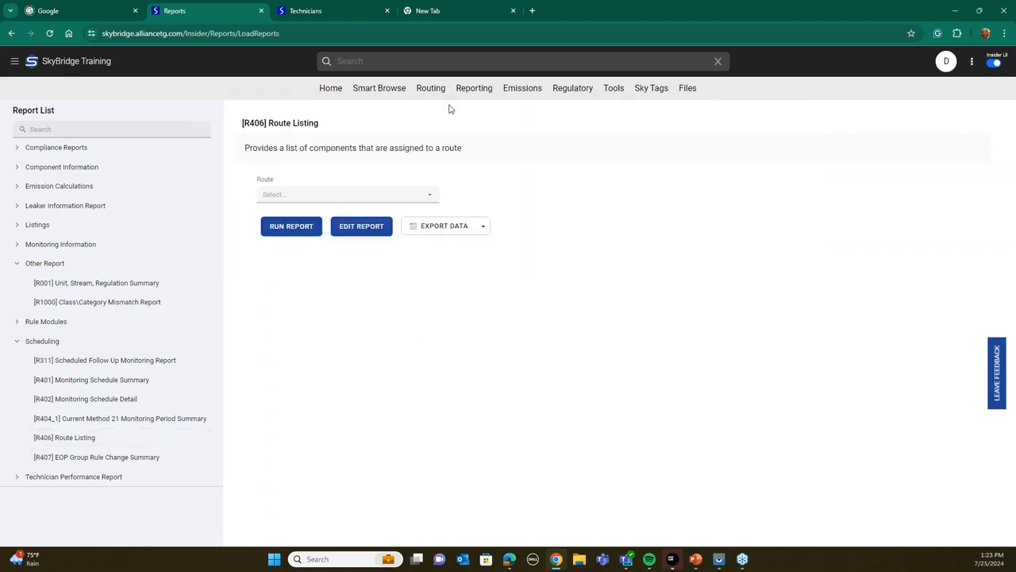
Return to the routes page and open the Tag Maintennance route to view its settings
{"action": "mouse_move", "coordinate": [435, 99]}
{"action": "left_click", "coordinate": [235, 153]}
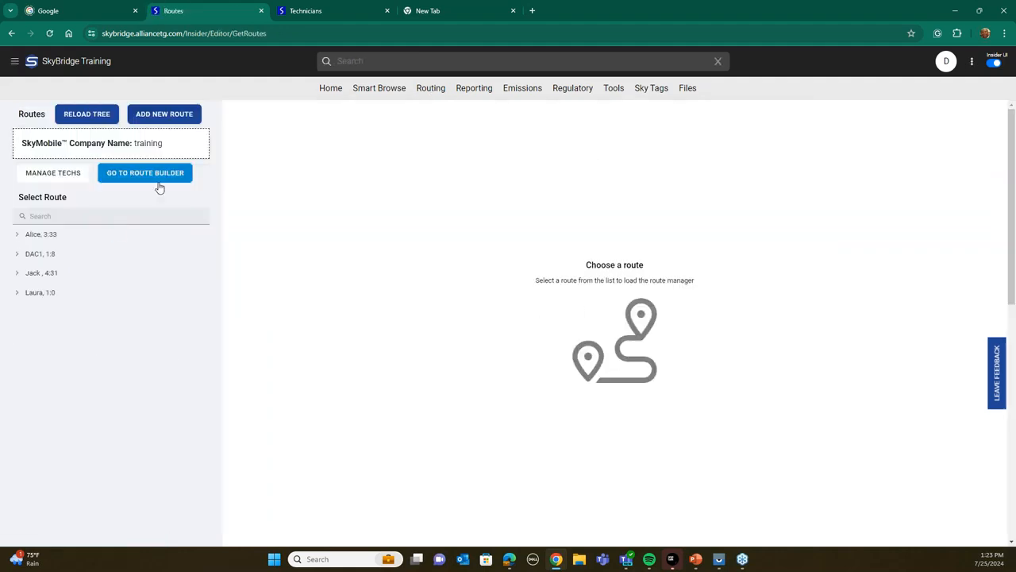
{"action": "left_click", "coordinate": [18, 273]}
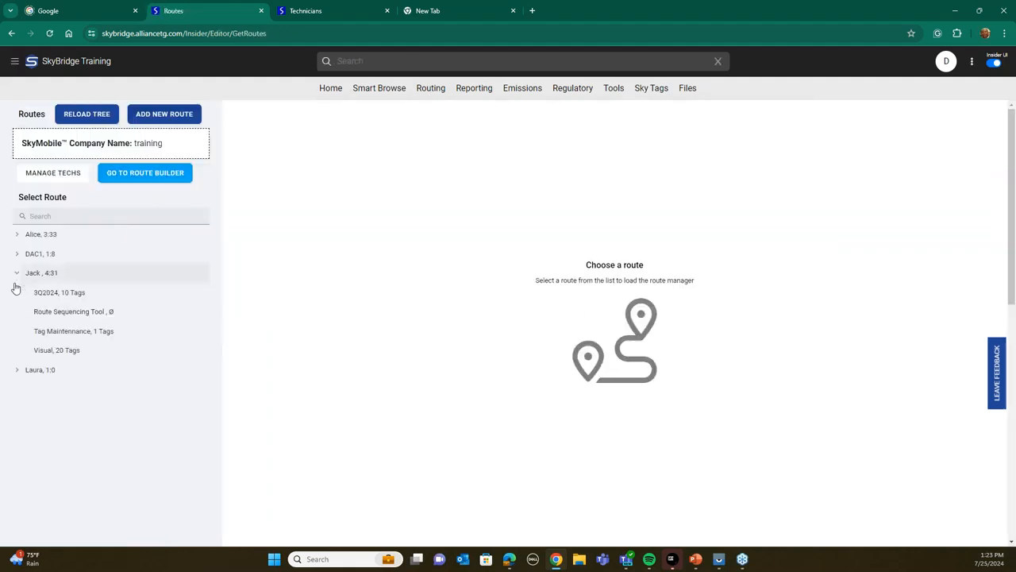
{"action": "left_click", "coordinate": [69, 331]}
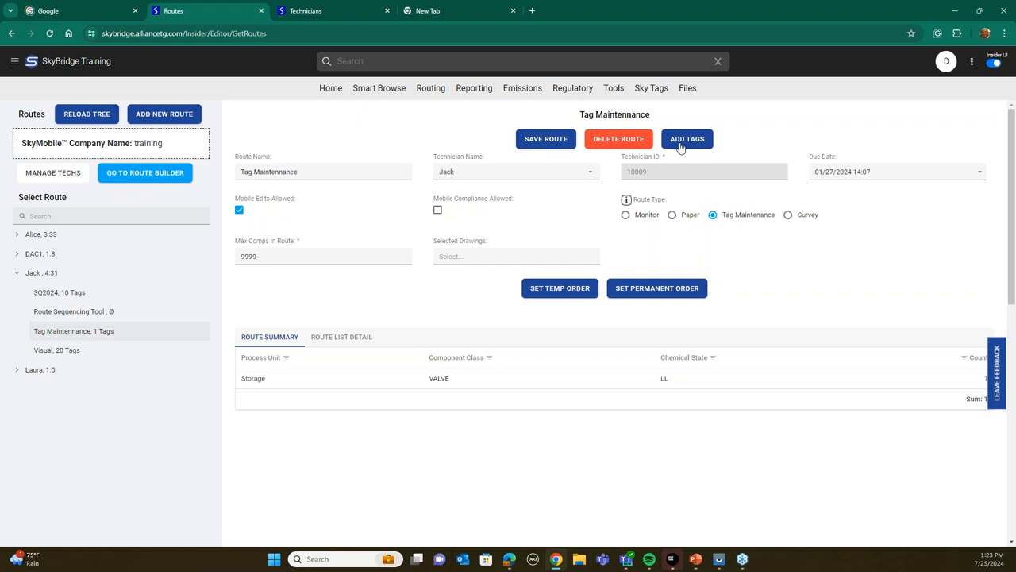
Filter the schedule details by NextMonitorEnd equal to 7/31/2024 11:59:59 PM and retrieve the matching components
{"action": "mouse_move", "coordinate": [436, 94]}
{"action": "left_click", "coordinate": [257, 171]}
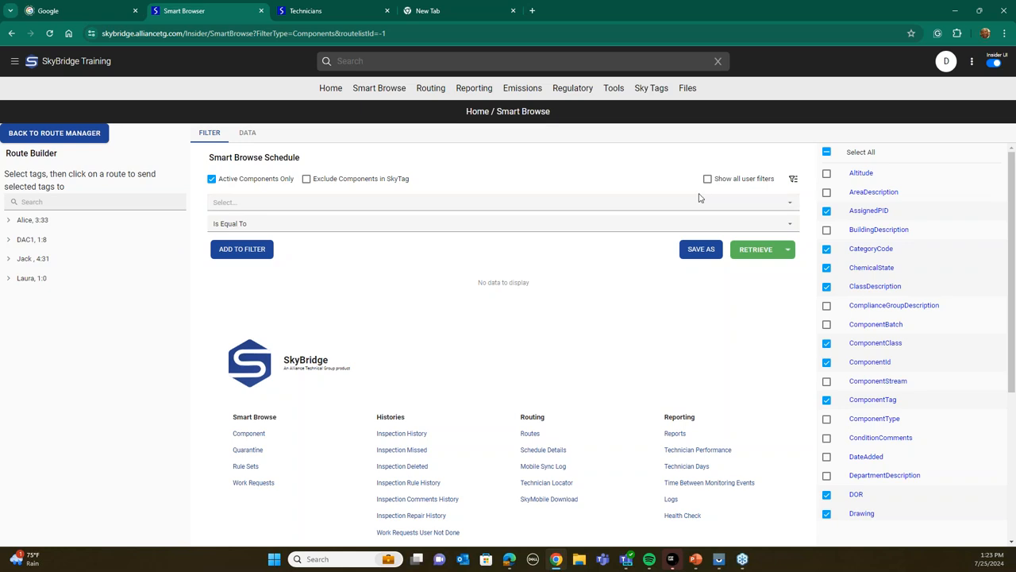
{"action": "left_click", "coordinate": [787, 207]}
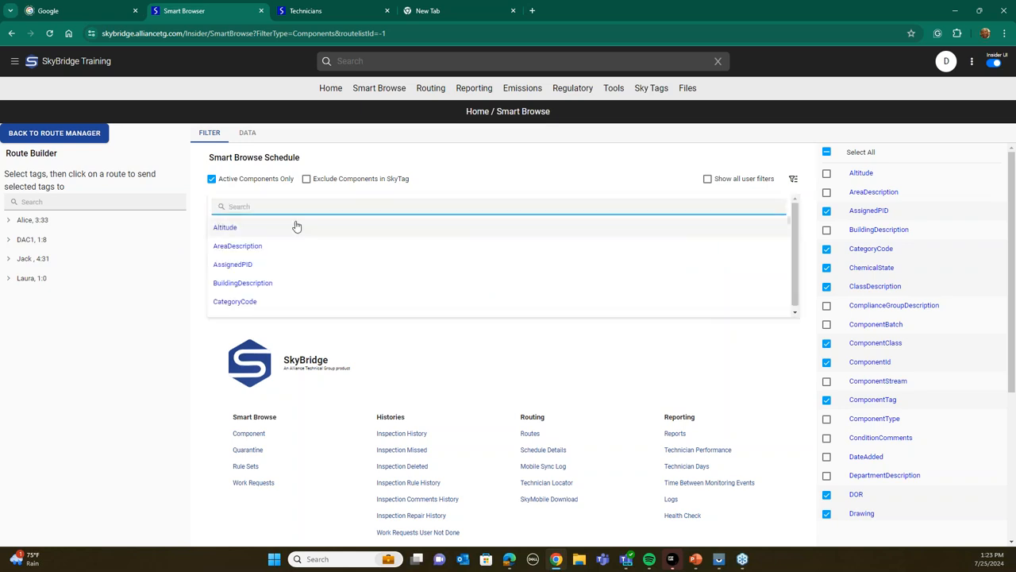
{"action": "type", "text": "next"}
{"action": "left_click", "coordinate": [284, 229]}
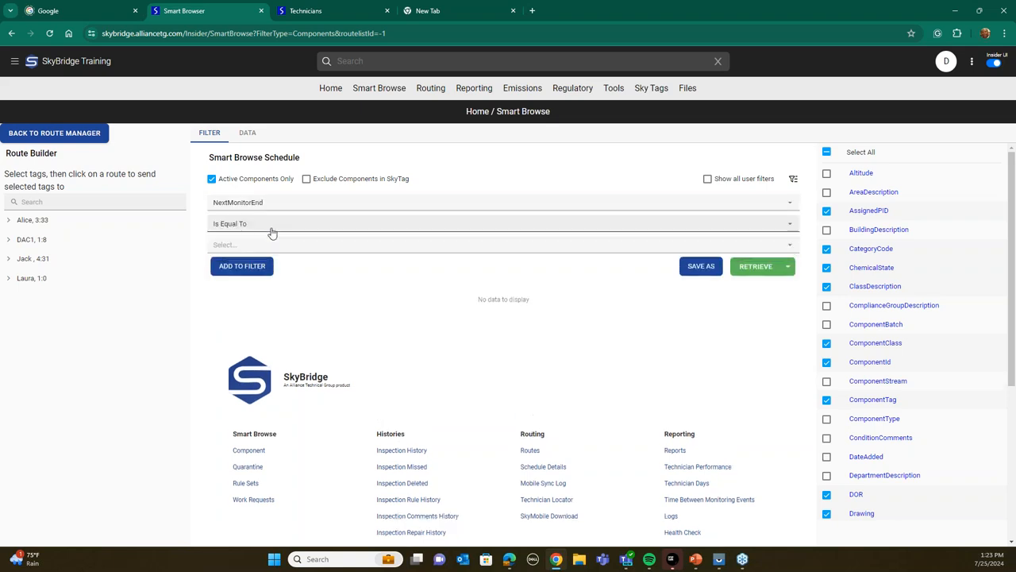
{"action": "left_click", "coordinate": [275, 238]}
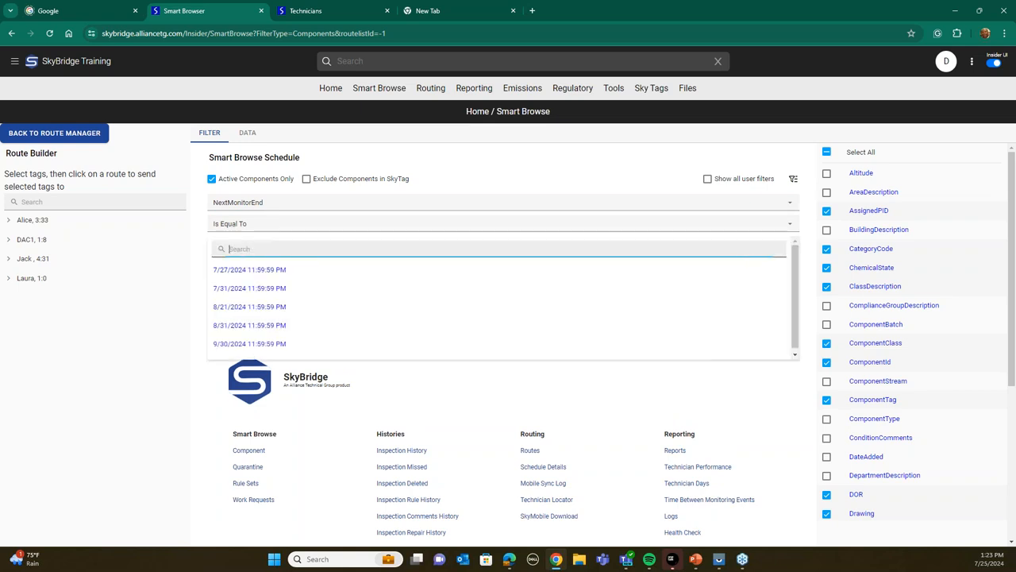
{"action": "left_click", "coordinate": [243, 289]}
{"action": "left_click", "coordinate": [243, 270]}
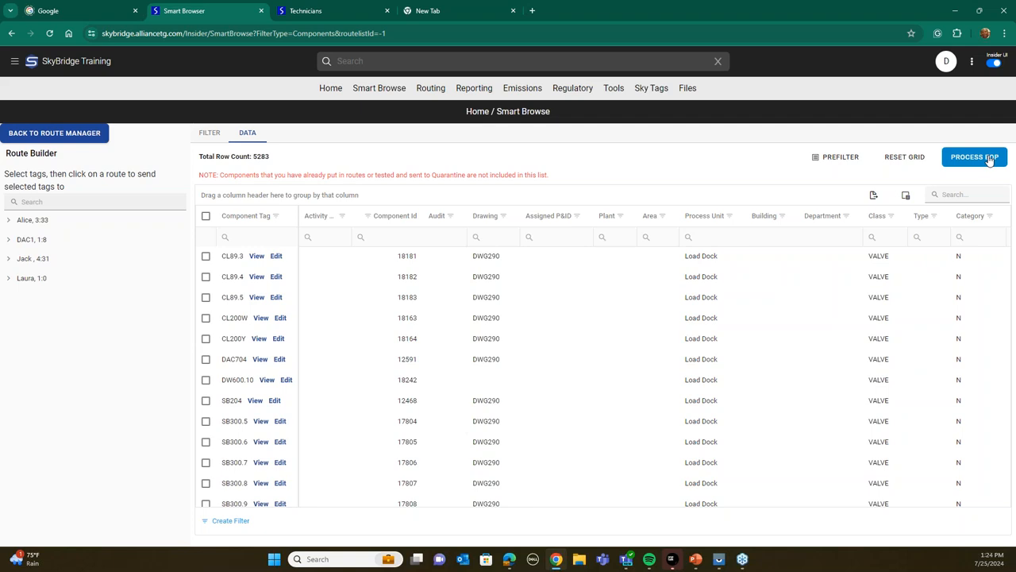
Open the 3Q2024 route under the first technician on the routes page and set its route type to Tag Maintenance
{"action": "mouse_move", "coordinate": [402, 93]}
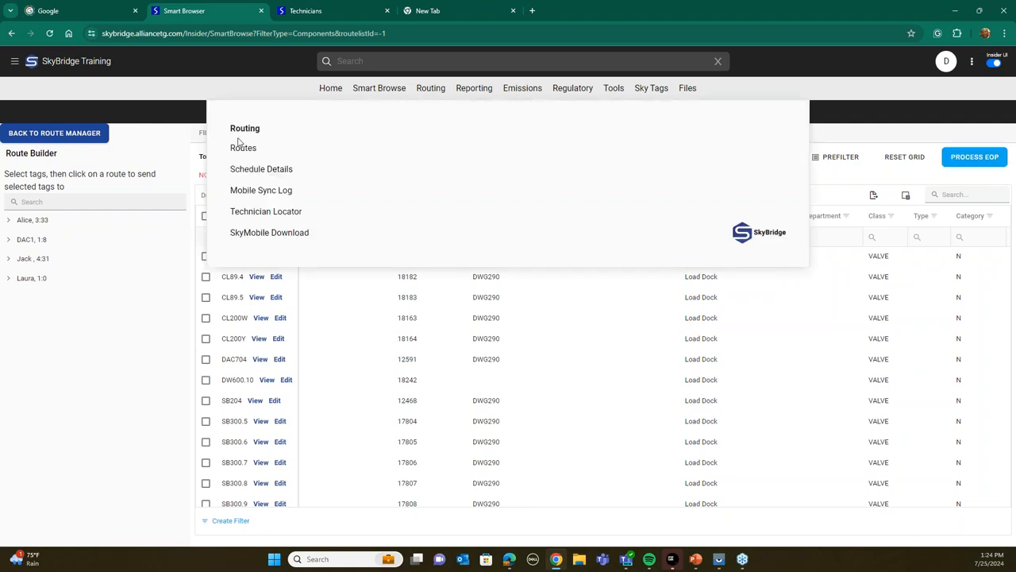
{"action": "left_click", "coordinate": [243, 148]}
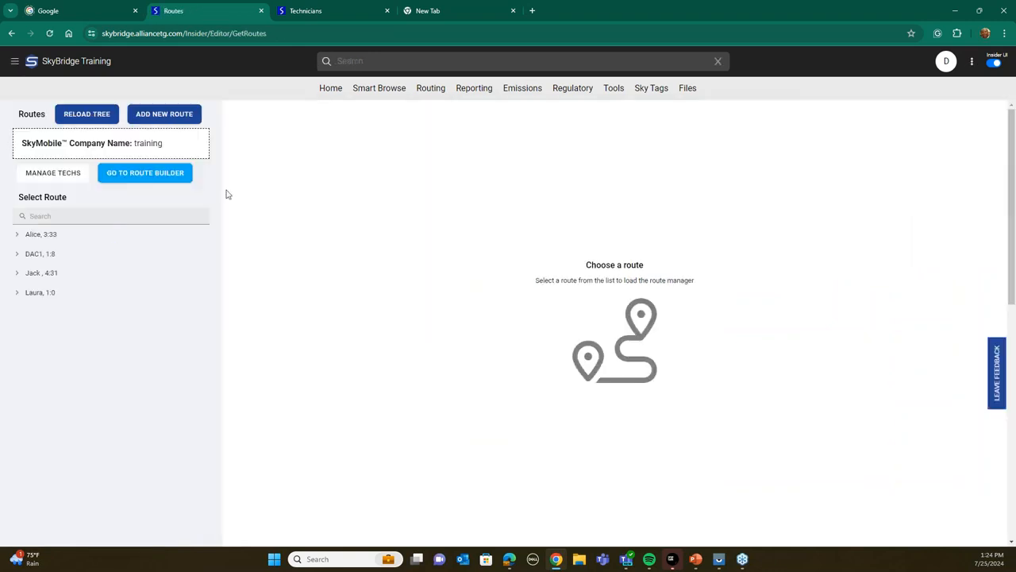
{"action": "left_click", "coordinate": [16, 234]}
{"action": "left_click", "coordinate": [65, 254]}
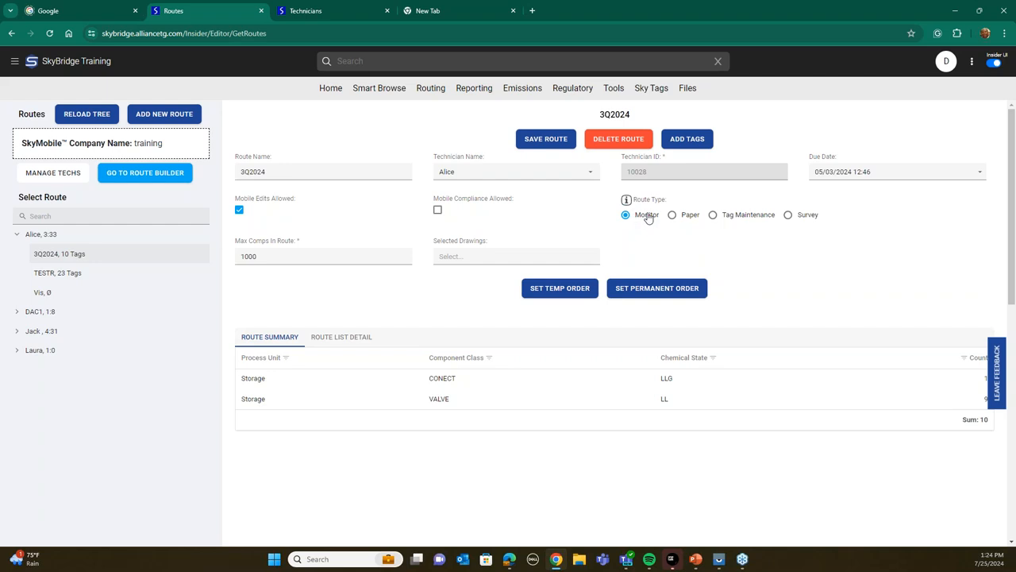
{"action": "left_click", "coordinate": [673, 215]}
{"action": "left_click", "coordinate": [713, 216]}
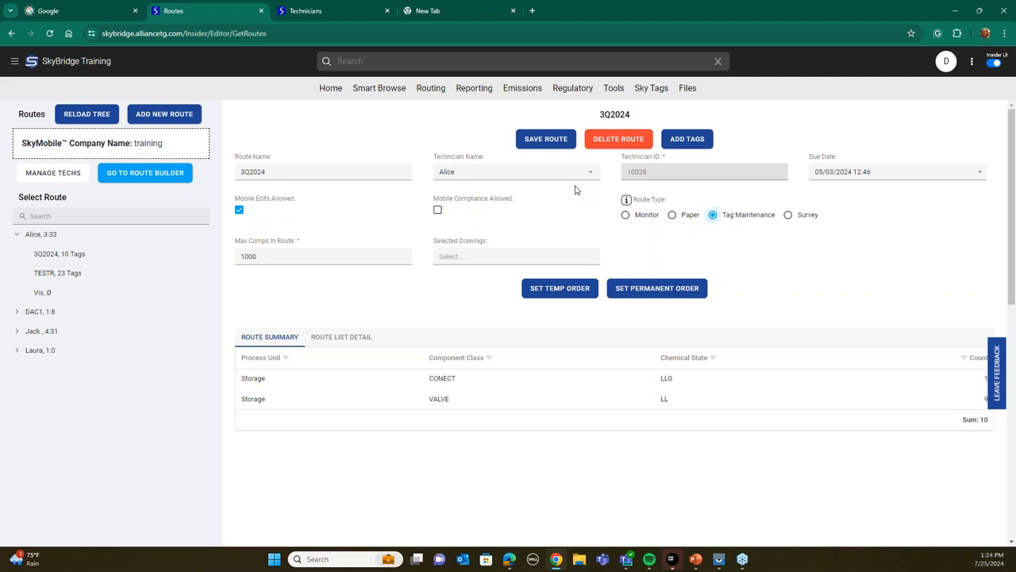
Switch to the SkyMobile tablet window and change the active route from 3Q2024 to Tag Maintennance
{"action": "mouse_move", "coordinate": [719, 559]}
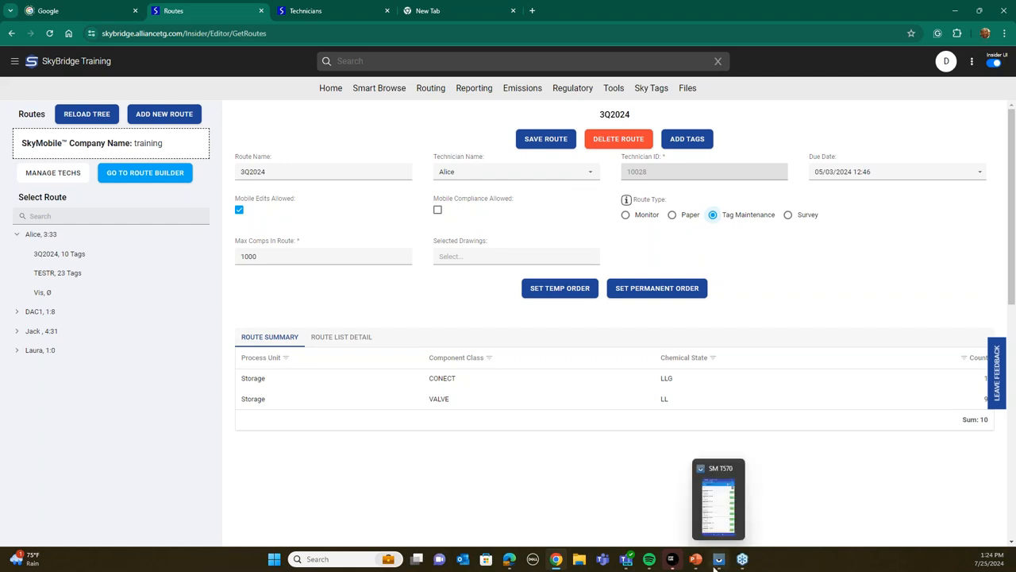
{"action": "left_click", "coordinate": [724, 512]}
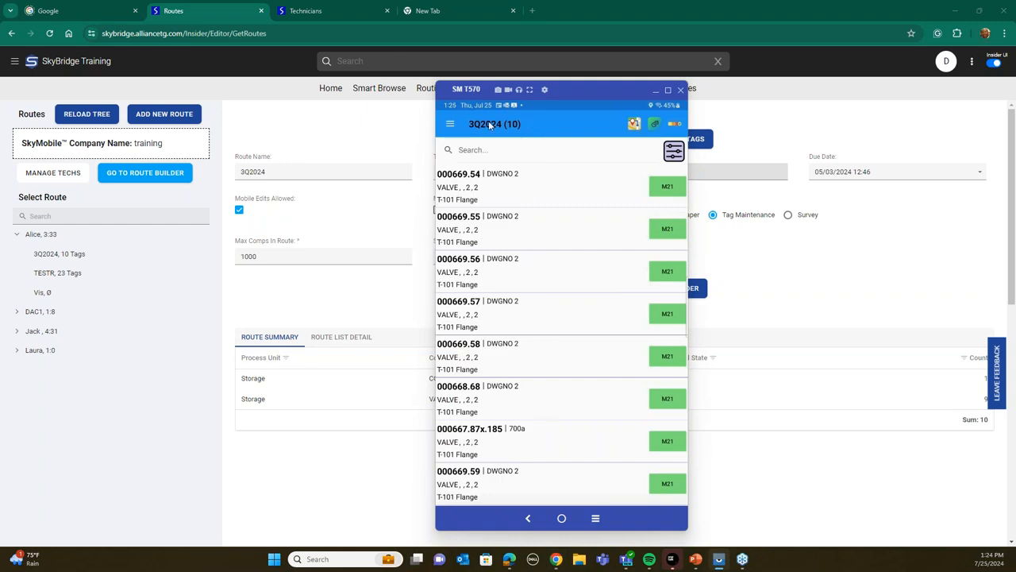
{"action": "left_click", "coordinate": [490, 125]}
{"action": "left_click", "coordinate": [664, 364]}
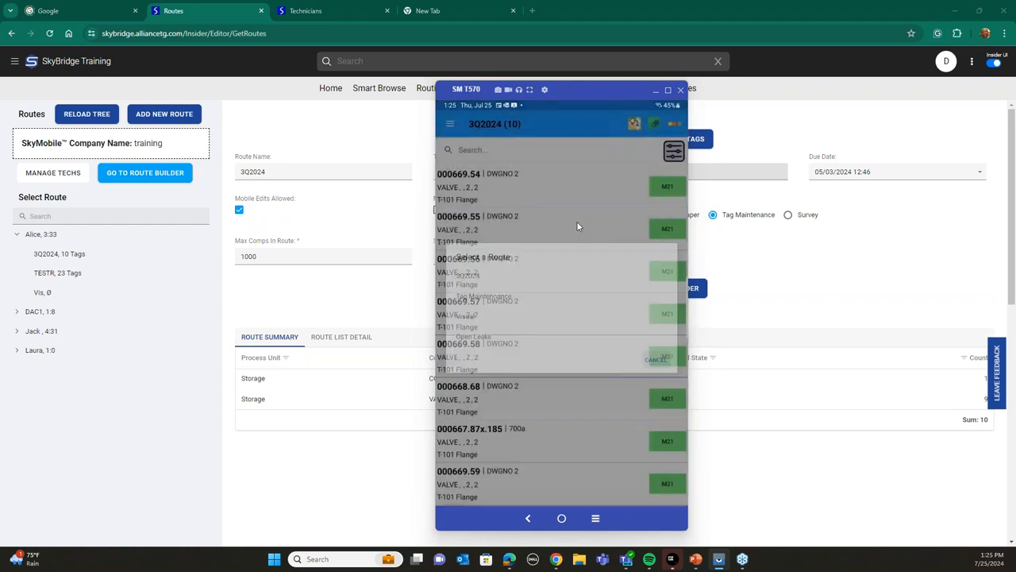
{"action": "left_click", "coordinate": [496, 125]}
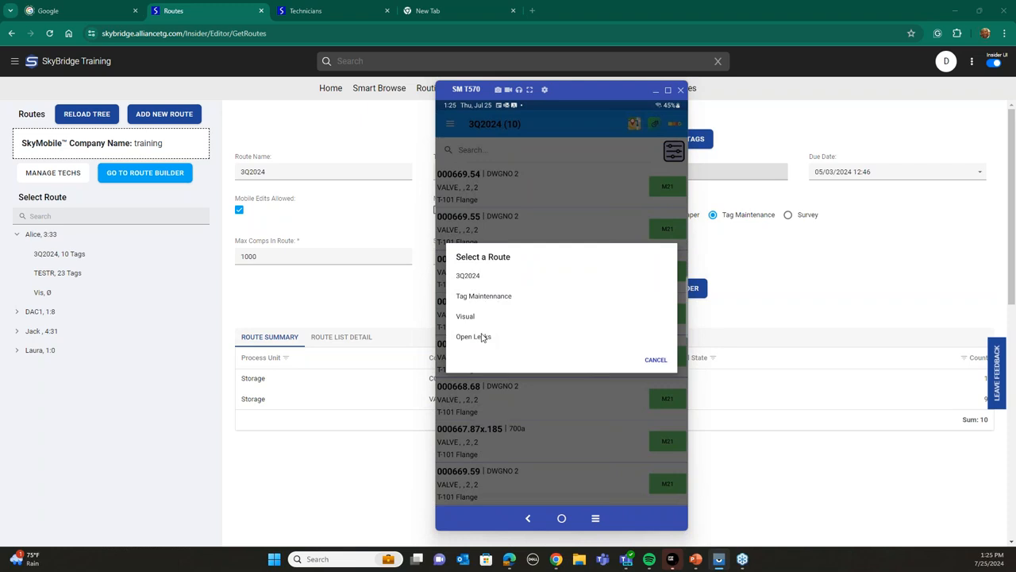
{"action": "left_click", "coordinate": [470, 298]}
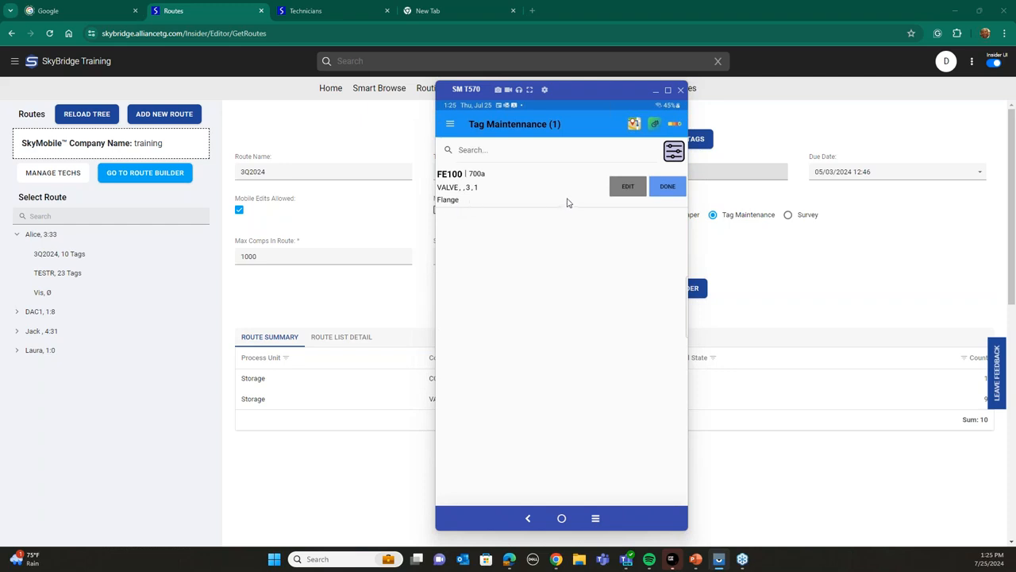
Mark tag FE100 as done and view the details of its recorded inspection
{"action": "left_click", "coordinate": [665, 186]}
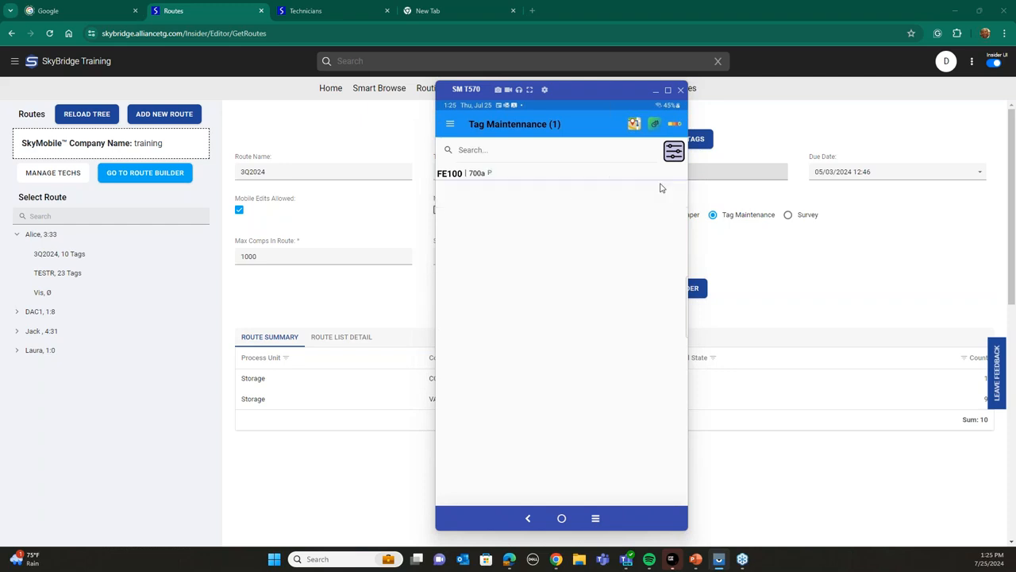
{"action": "left_click", "coordinate": [477, 174]}
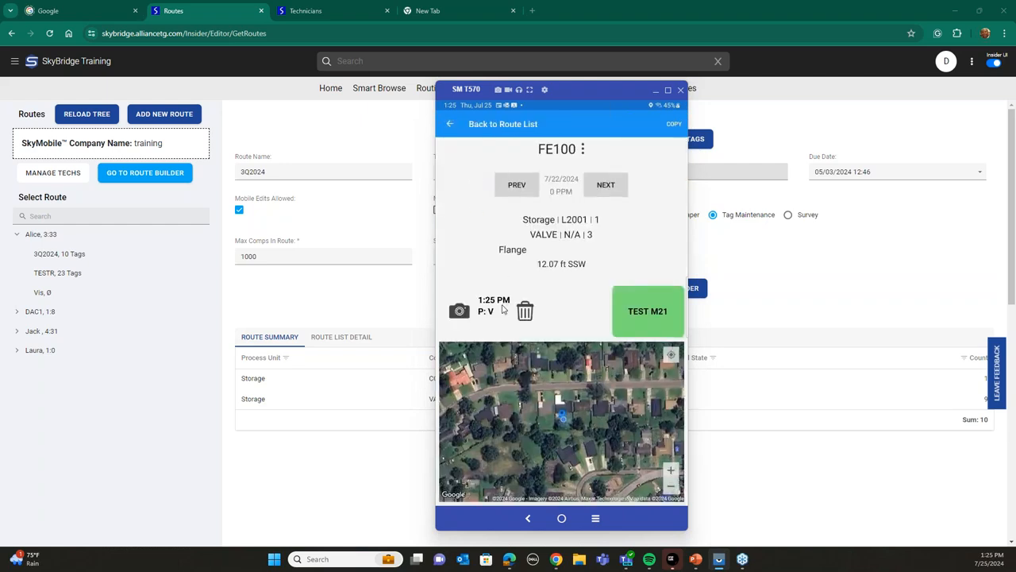
{"action": "left_click", "coordinate": [502, 304]}
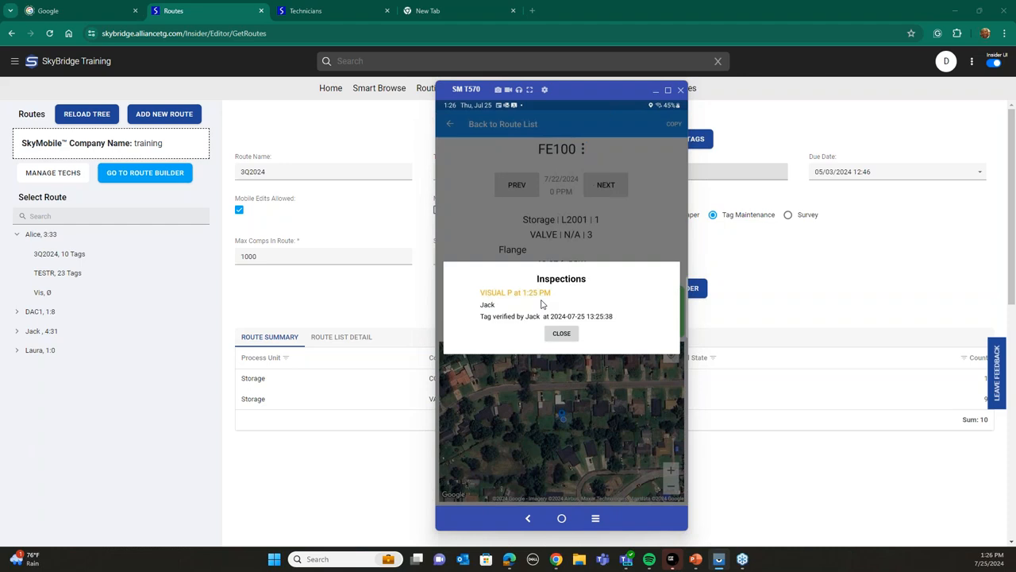
{"action": "left_click", "coordinate": [561, 334]}
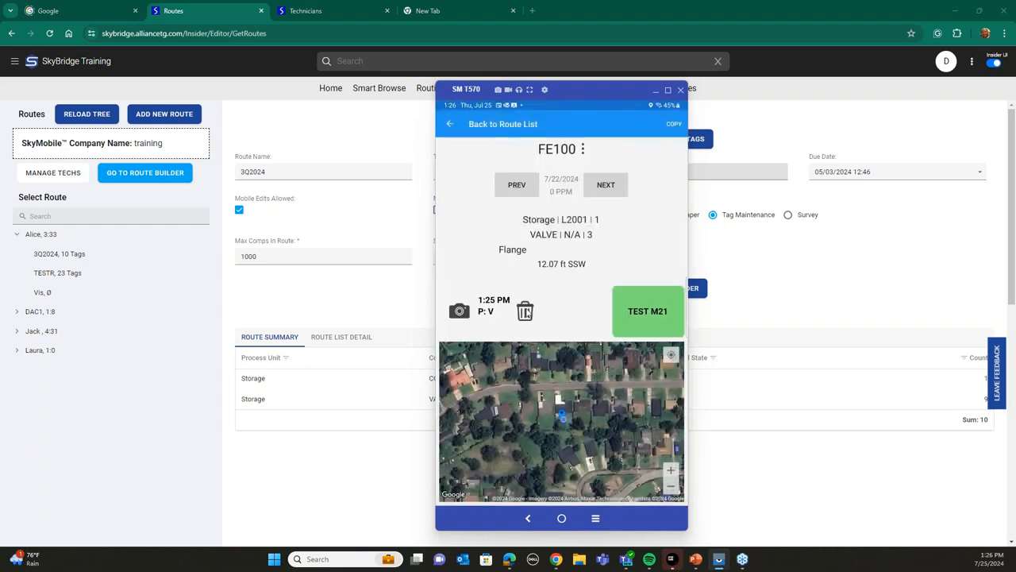
Delete the last inspection on tag FE100 and return to the route list
{"action": "left_click", "coordinate": [524, 312]}
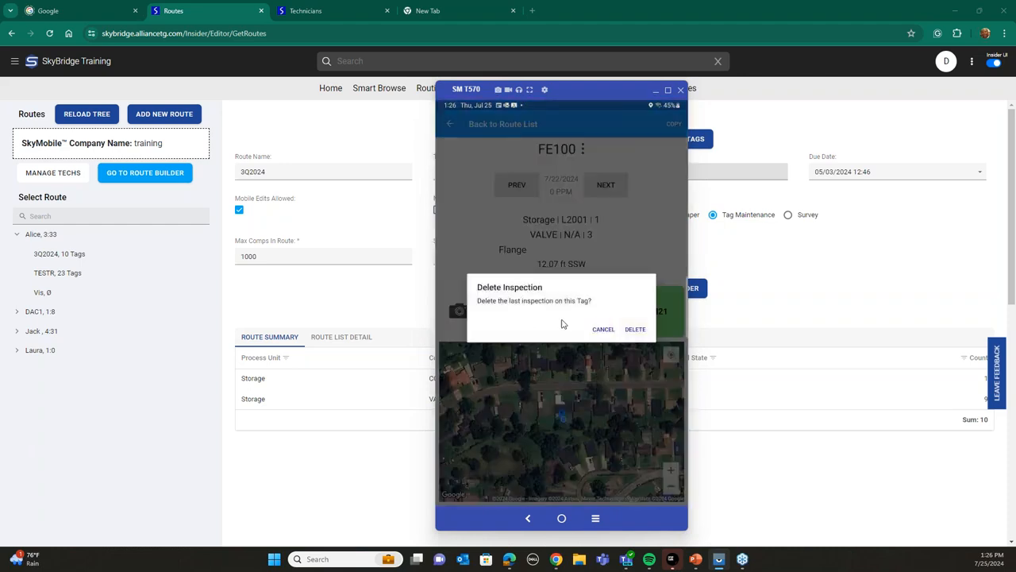
{"action": "left_click", "coordinate": [635, 330]}
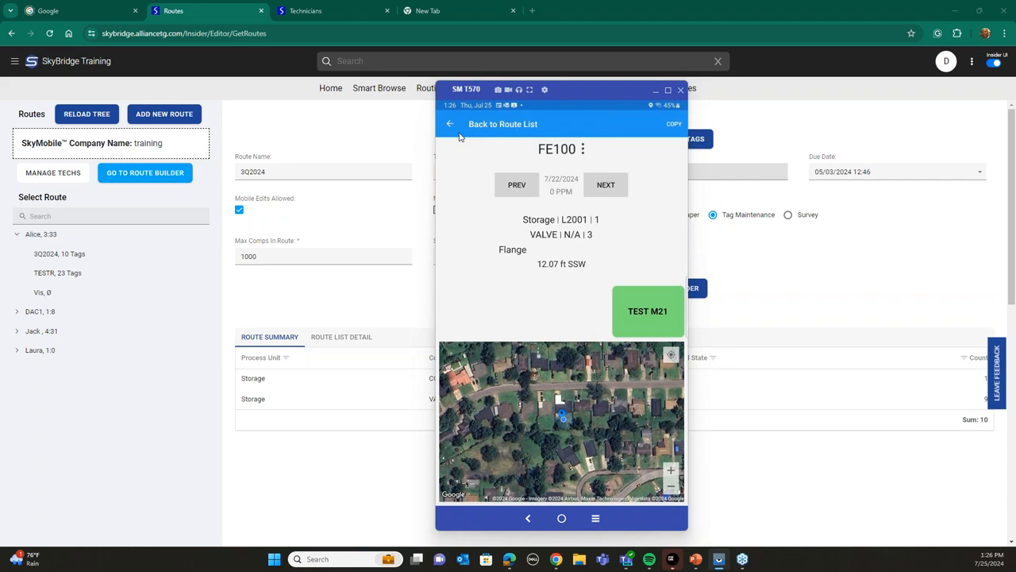
{"action": "left_click", "coordinate": [452, 126]}
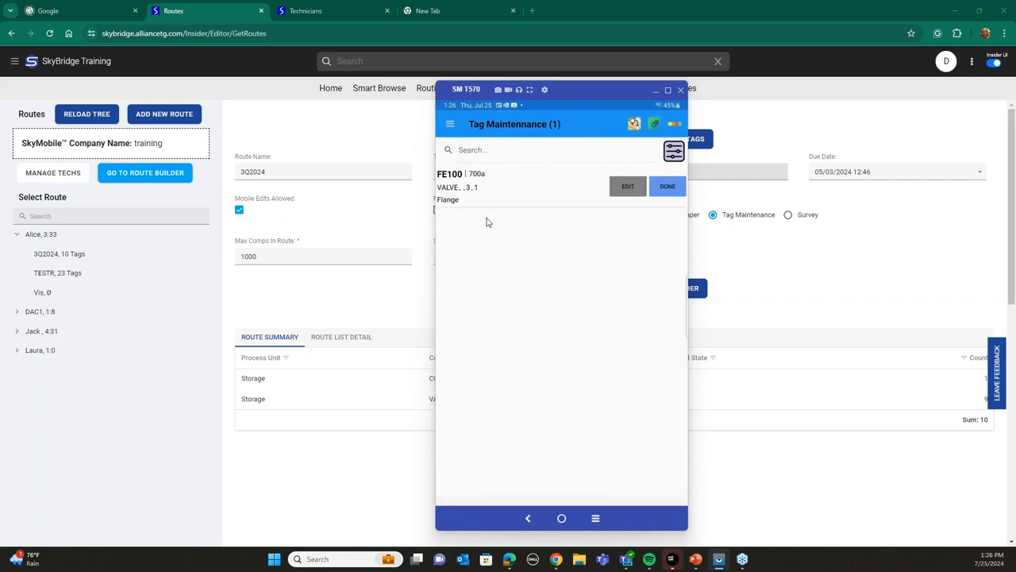
Edit tag FE100 in the Tag Maintennance route, set its size to 4, and return to the route list
{"action": "left_click", "coordinate": [627, 186]}
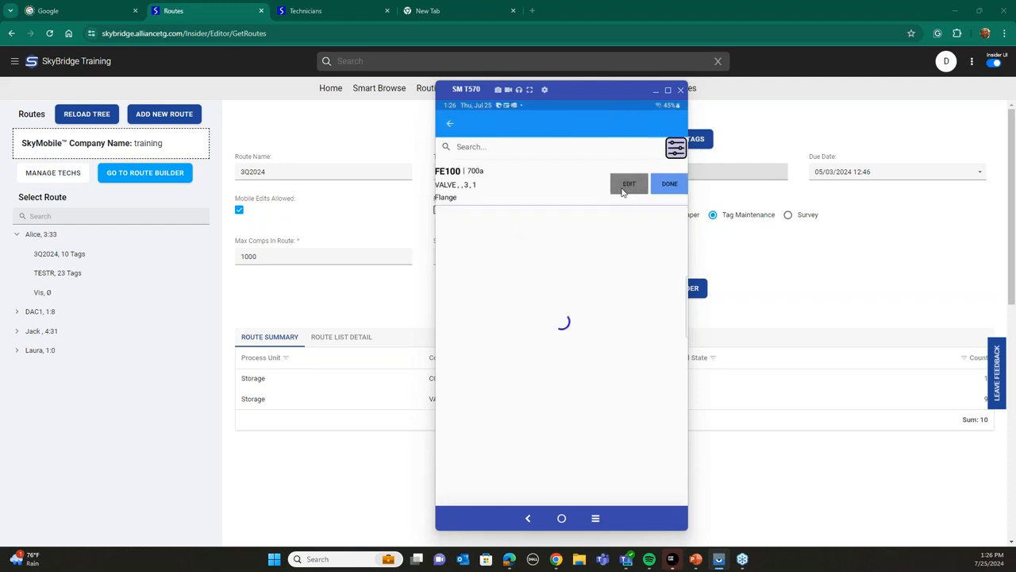
{"action": "scroll", "coordinate": [560, 222], "scroll_direction": "down", "scroll_amount": 2}
{"action": "scroll", "coordinate": [561, 261], "scroll_direction": "up", "scroll_amount": 2}
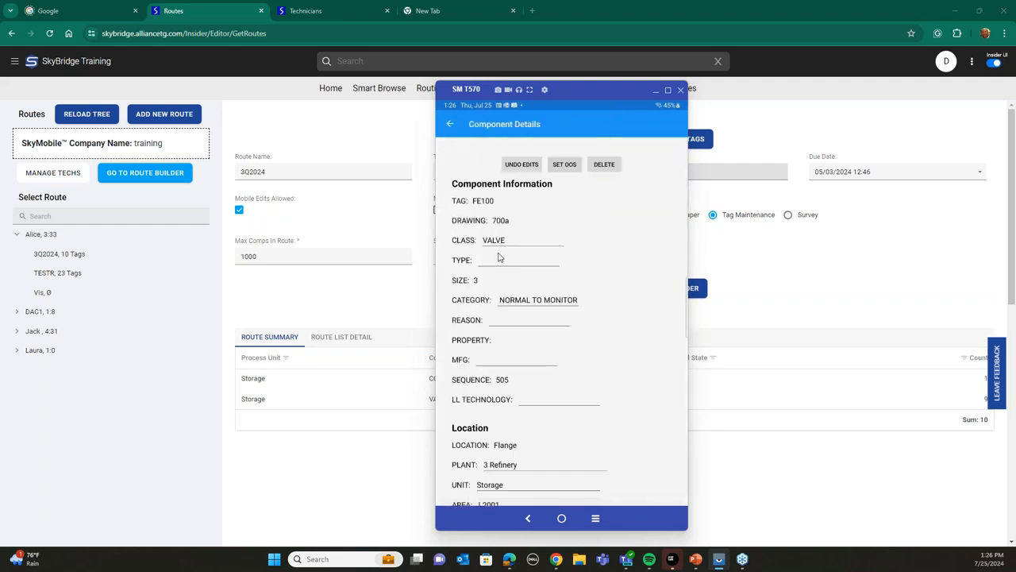
{"action": "left_click", "coordinate": [478, 281]}
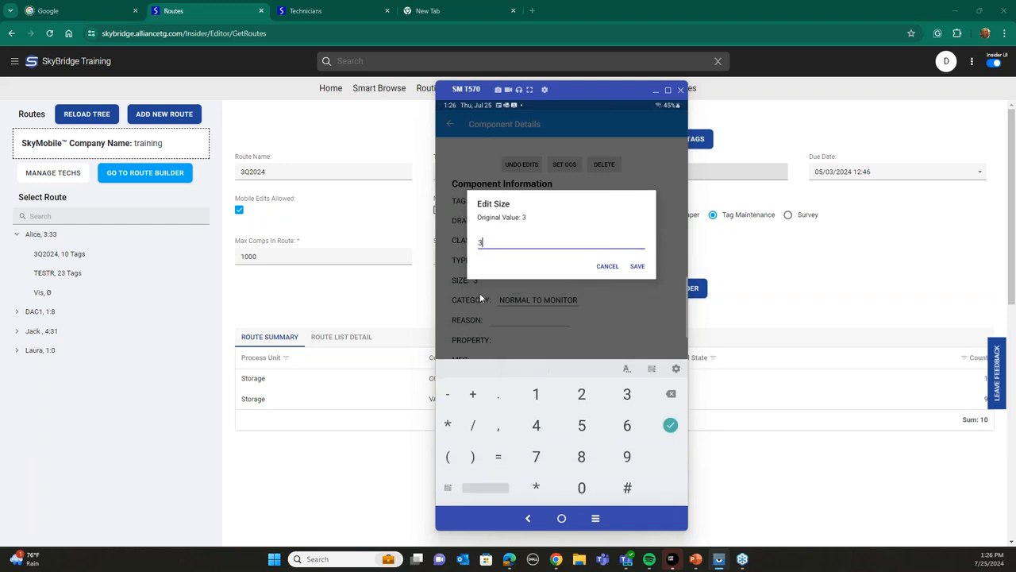
{"action": "type", "text": "4"}
{"action": "left_click", "coordinate": [637, 266]}
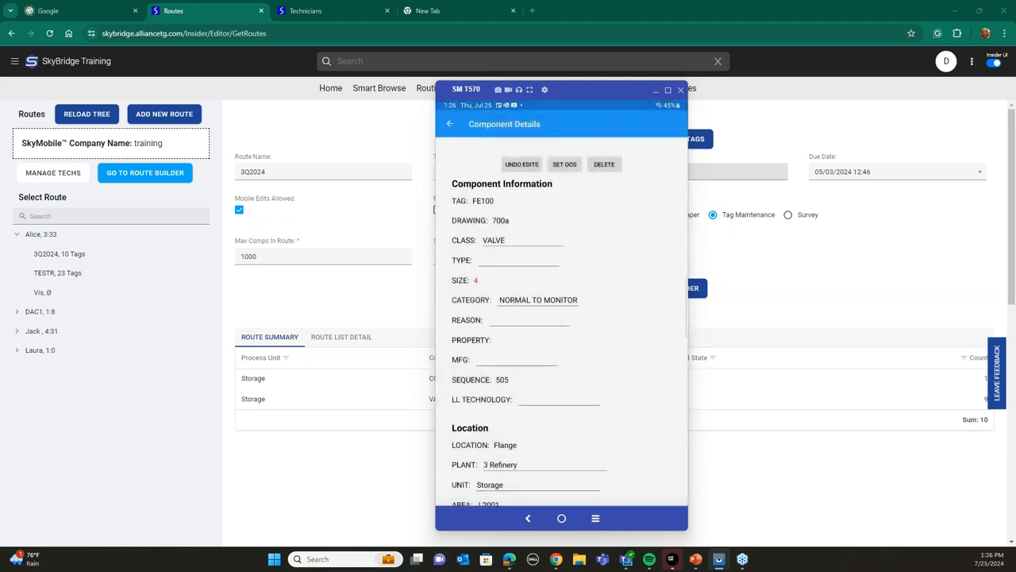
{"action": "left_click", "coordinate": [450, 123]}
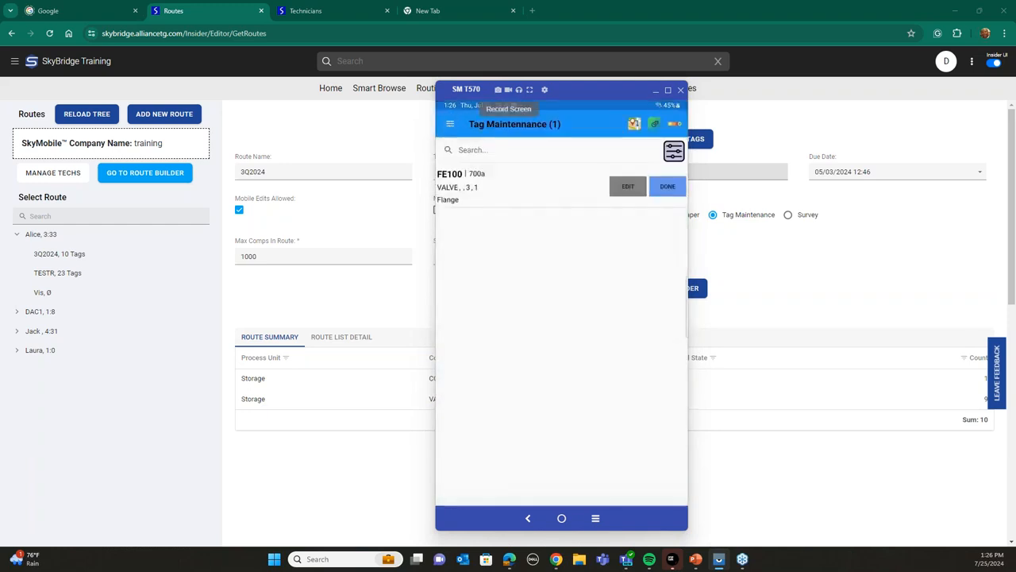
Refresh the tag list by changing the active route to 3Q2024 and back to Tag Maintennance
{"action": "left_click", "coordinate": [514, 131]}
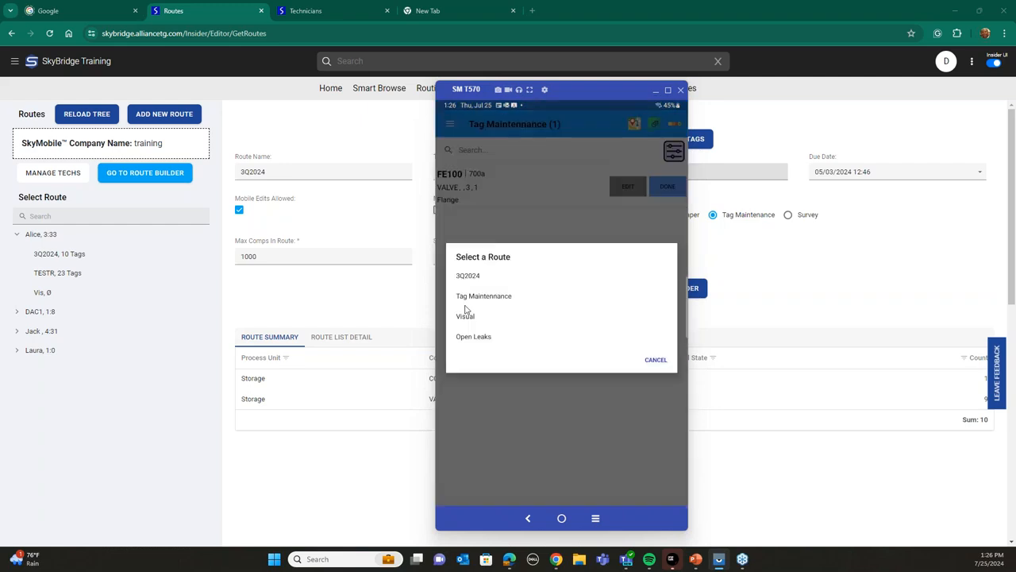
{"action": "left_click", "coordinate": [467, 276]}
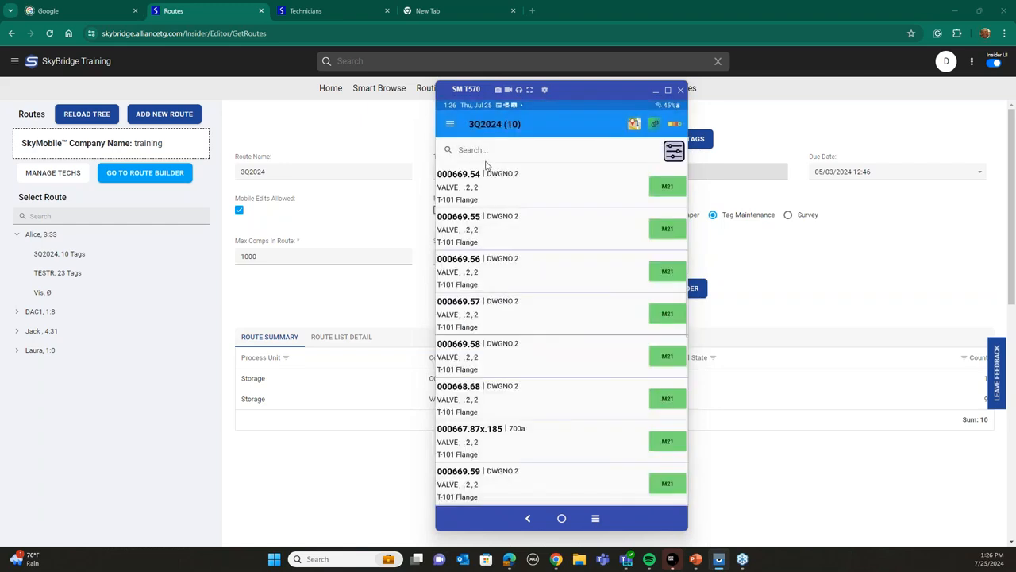
{"action": "left_click", "coordinate": [495, 123]}
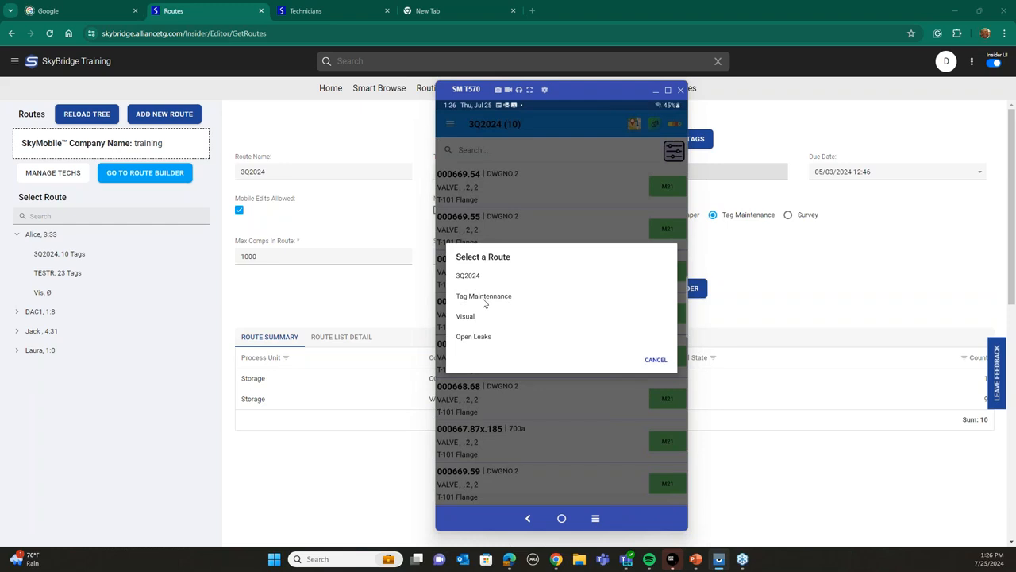
{"action": "left_click", "coordinate": [483, 297]}
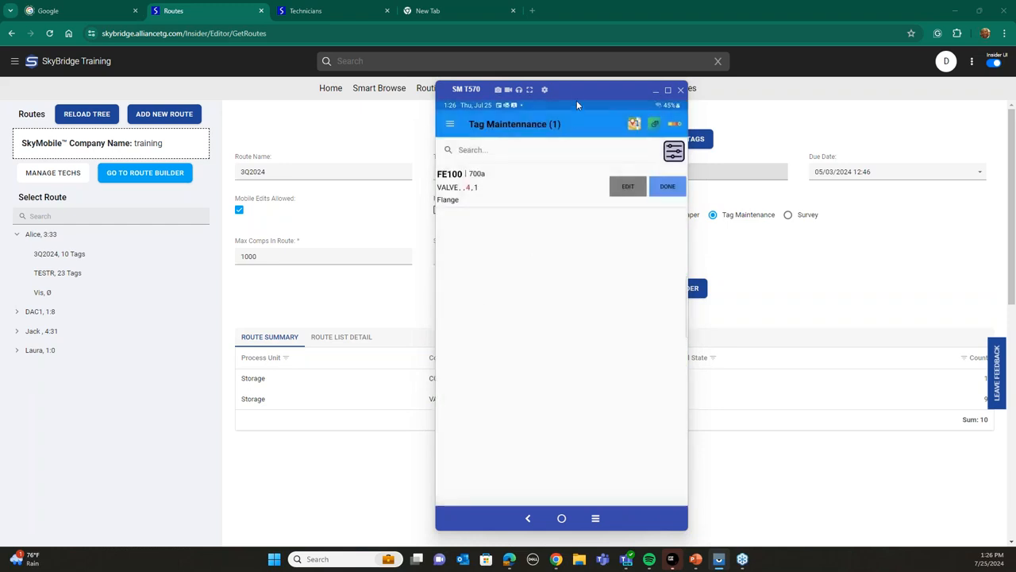
Move the tablet window off the SkyBridge routes page and examine the routes listed under DAC1 and the technician below it
{"action": "left_click_drag", "start_coordinate": [577, 100], "coordinate": [840, 98]}
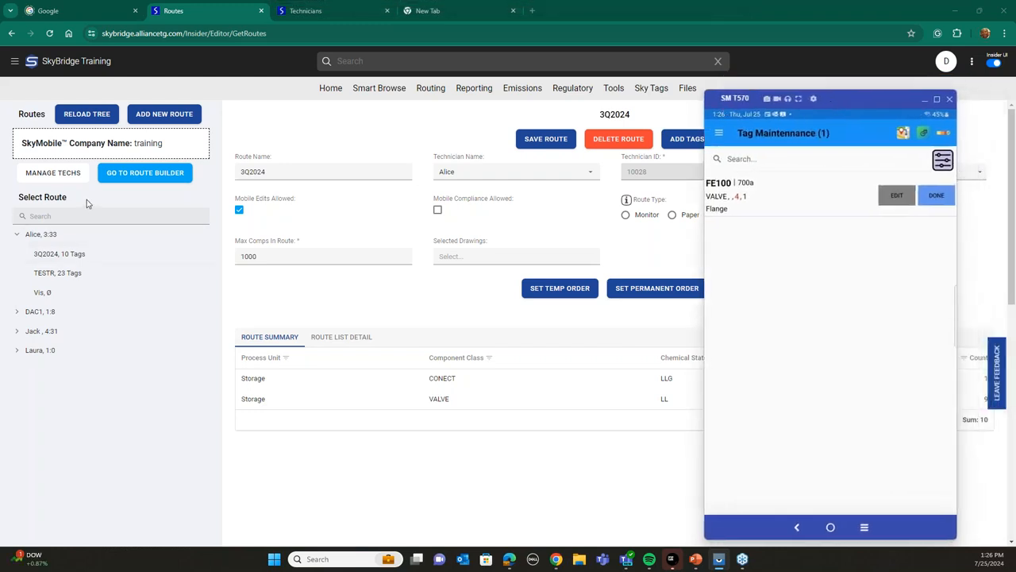
{"action": "left_click", "coordinate": [18, 234]}
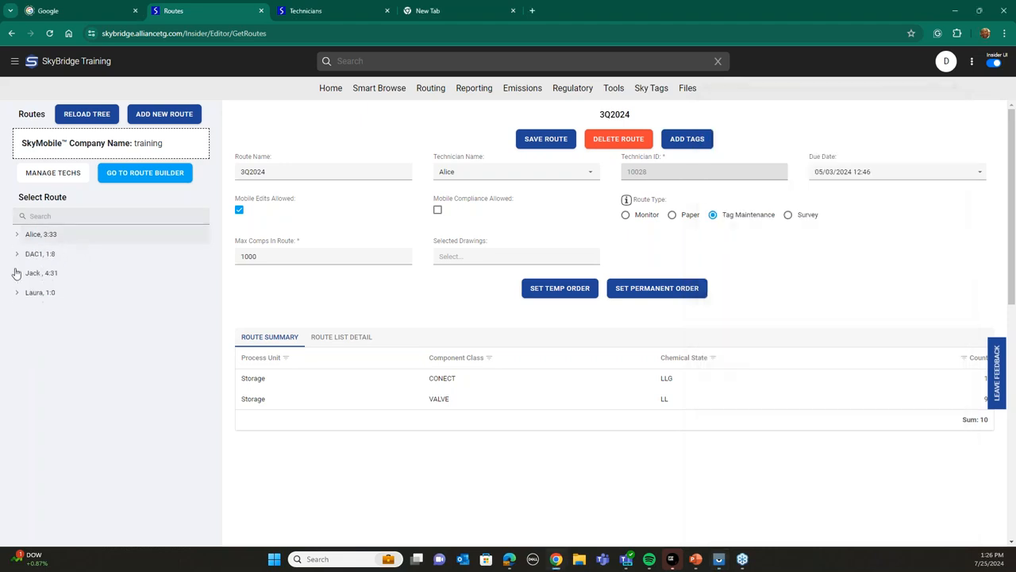
{"action": "left_click", "coordinate": [17, 273]}
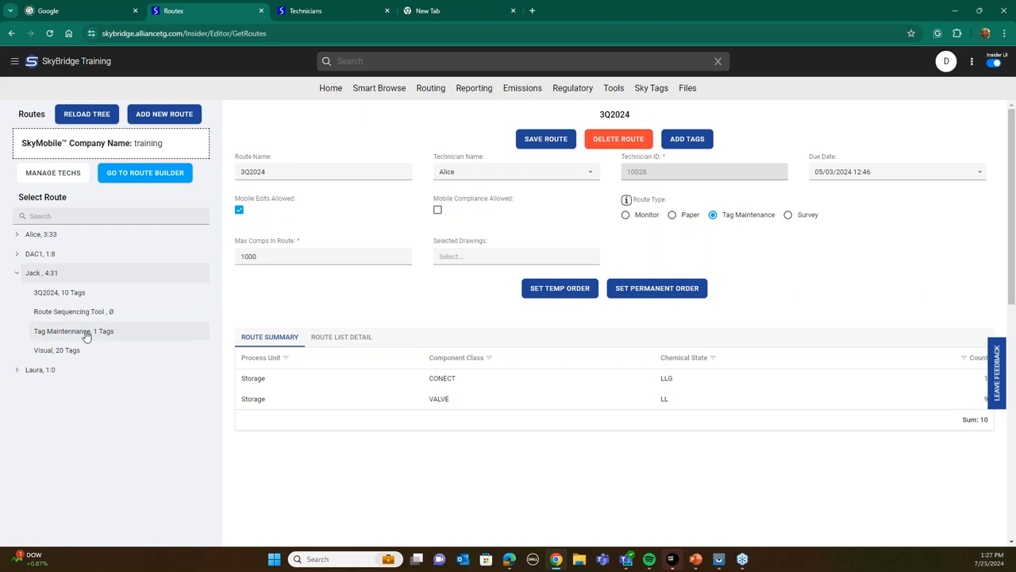
{"action": "left_click", "coordinate": [16, 254]}
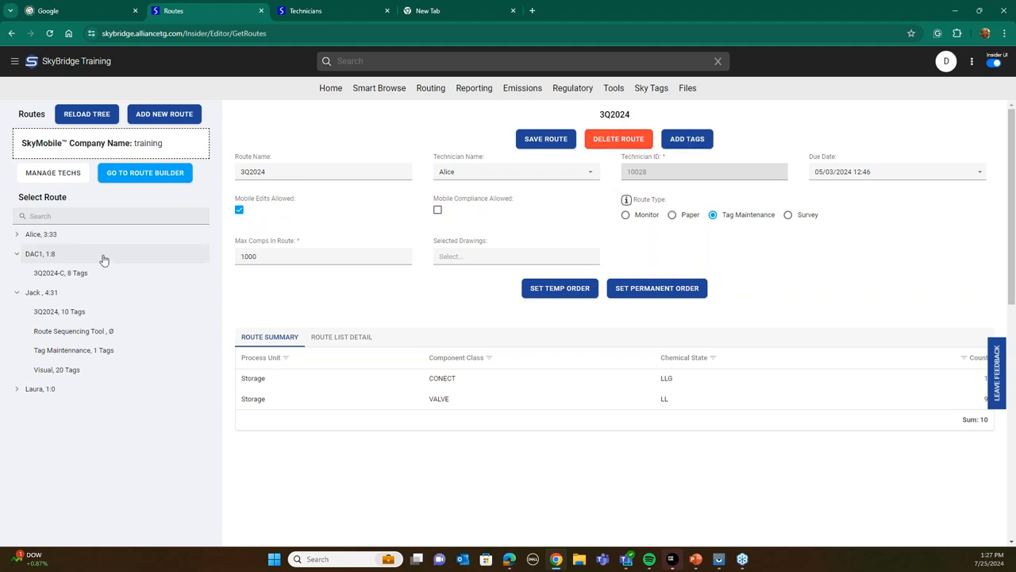
Delete the TESTR route assigned to the first technician and reload the route tree
{"action": "left_click", "coordinate": [17, 234]}
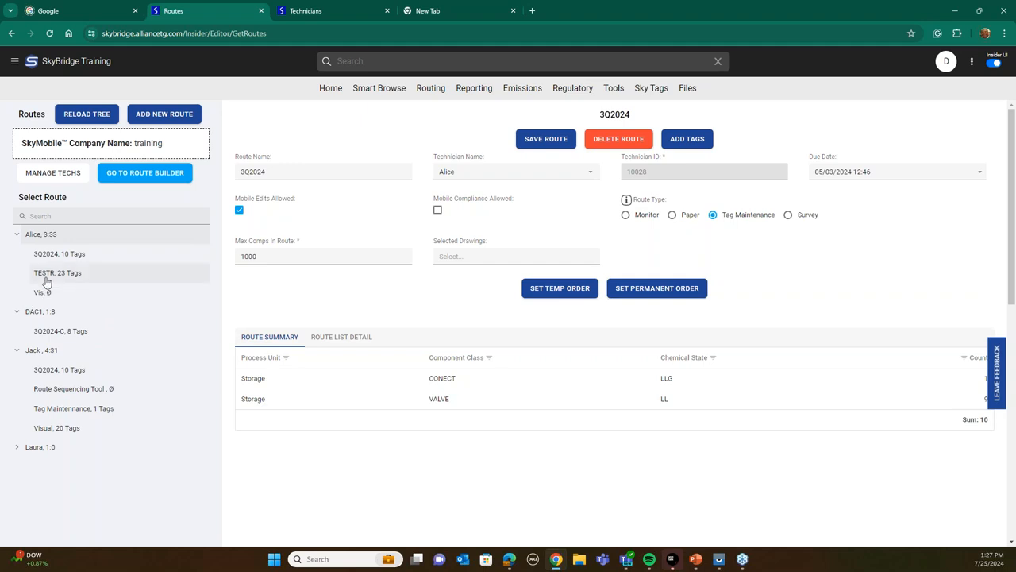
{"action": "left_click", "coordinate": [46, 280]}
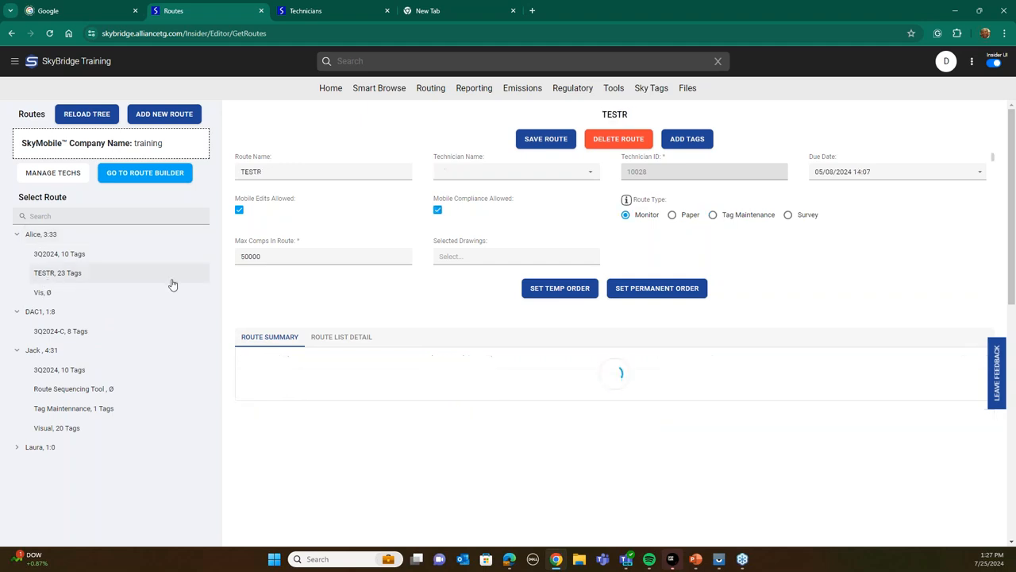
{"action": "left_click", "coordinate": [618, 139]}
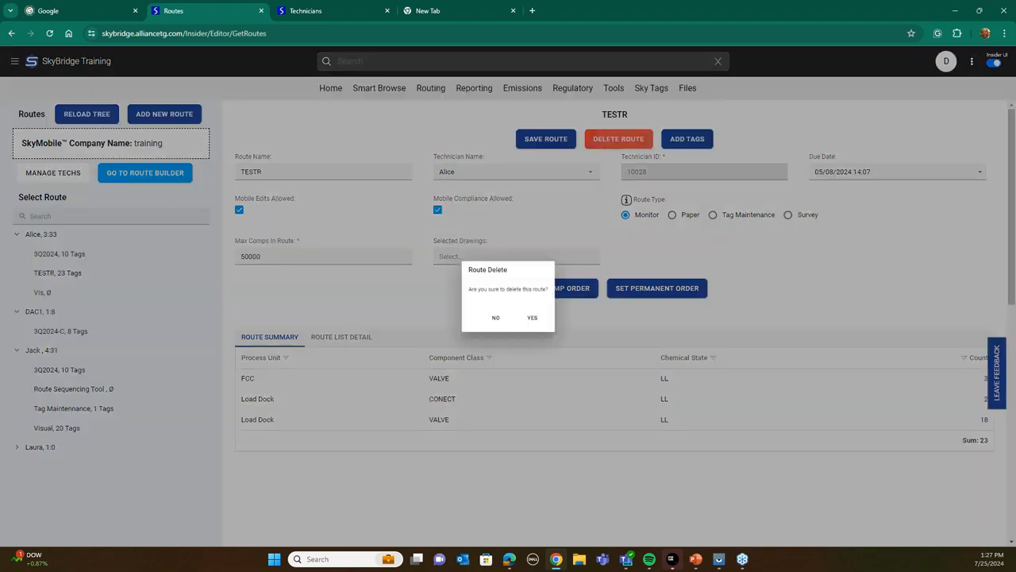
{"action": "left_click", "coordinate": [532, 319]}
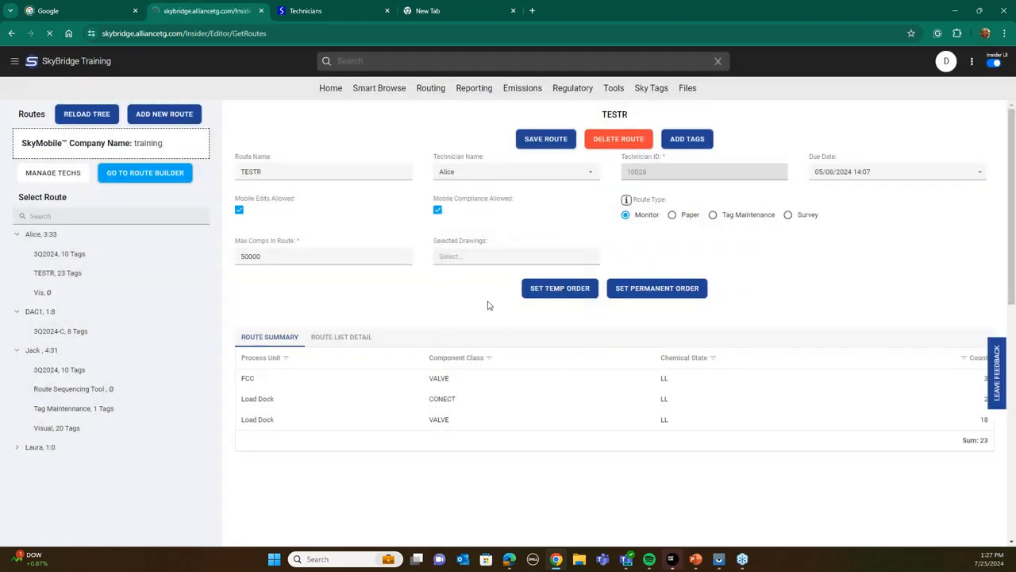
{"action": "left_click", "coordinate": [87, 113]}
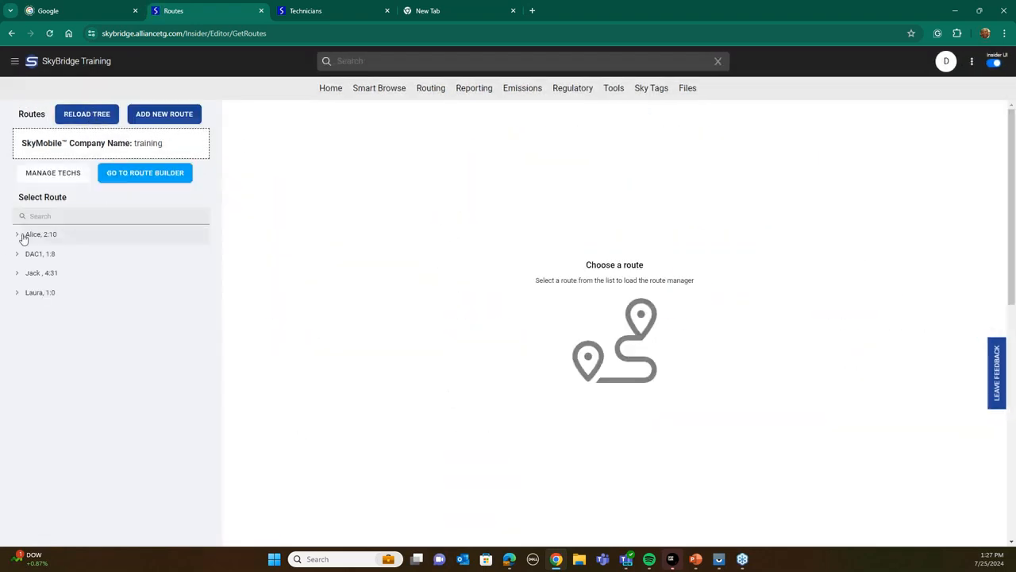
Rename the Route Sequencing Tool route as Route Tool, save it, and select Monitor as its route type
{"action": "left_click", "coordinate": [17, 235]}
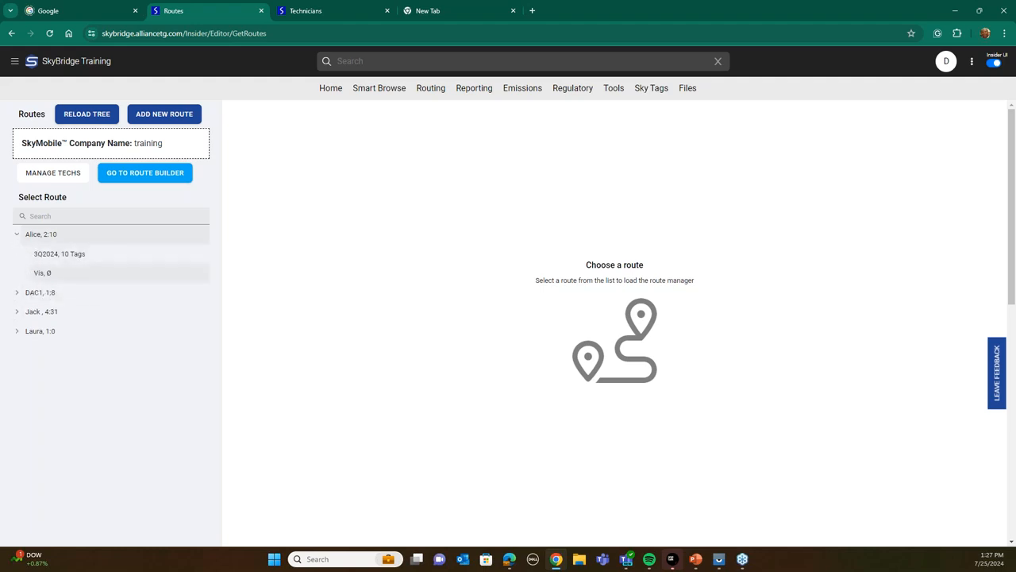
{"action": "left_click", "coordinate": [16, 293]}
{"action": "left_click", "coordinate": [18, 331]}
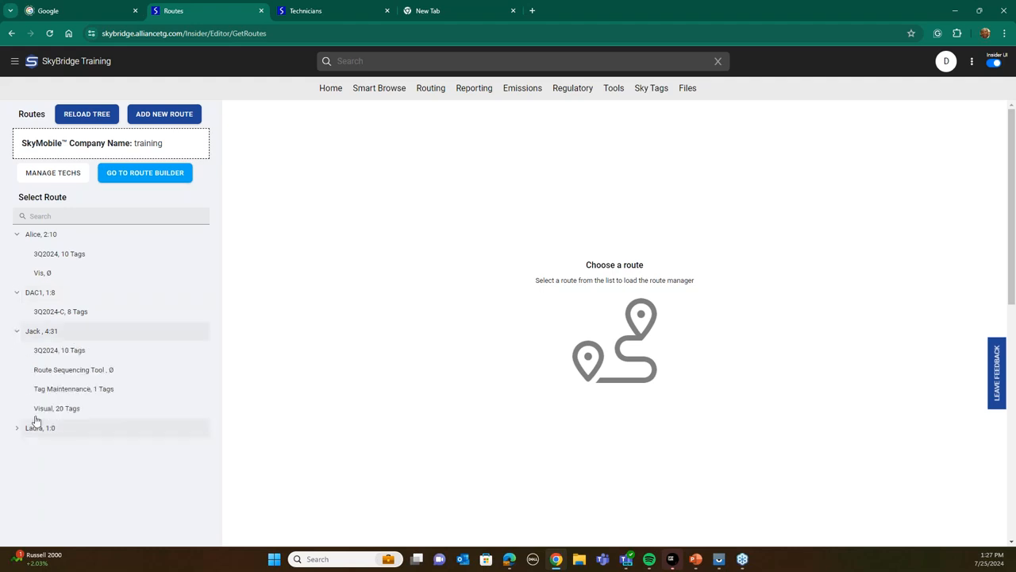
{"action": "left_click", "coordinate": [54, 371]}
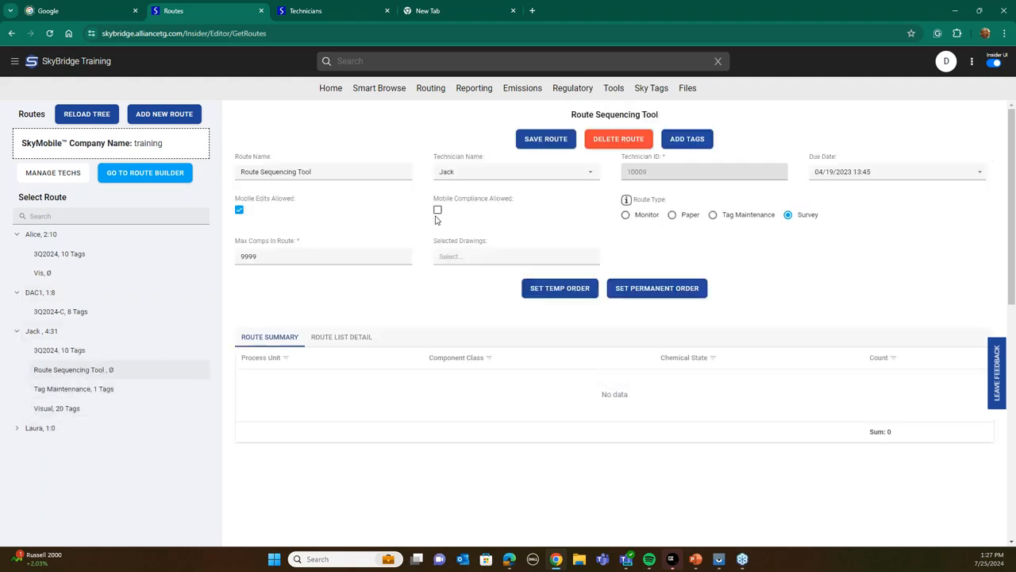
{"action": "left_click_drag", "start_coordinate": [359, 174], "coordinate": [237, 173]}
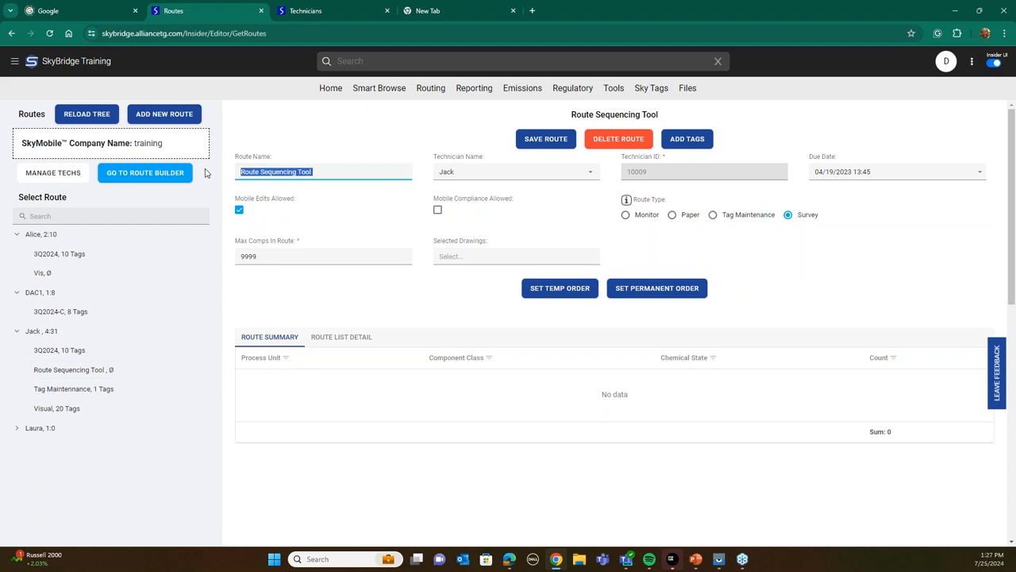
{"action": "type", "text": "Route"}
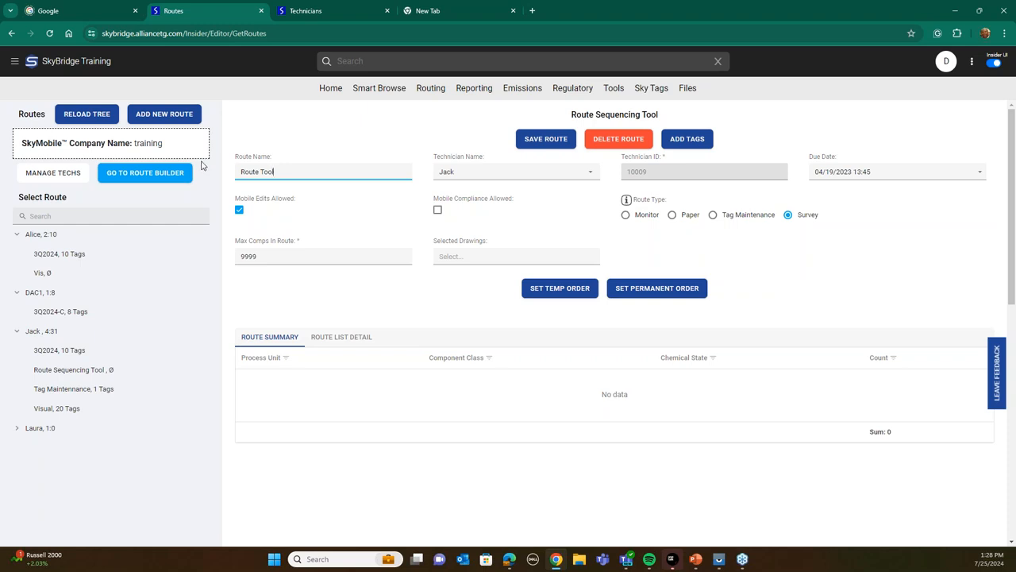
{"action": "left_click", "coordinate": [548, 144]}
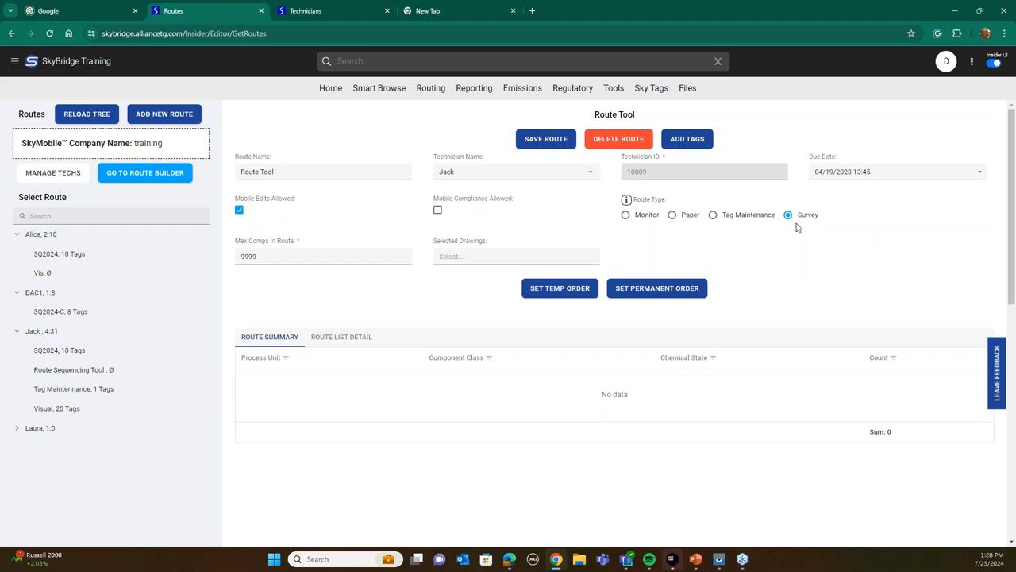
{"action": "left_click", "coordinate": [627, 222]}
Create a Survey route named EPA for the technician who has the Route Tool route, and open it
{"action": "left_click", "coordinate": [161, 116]}
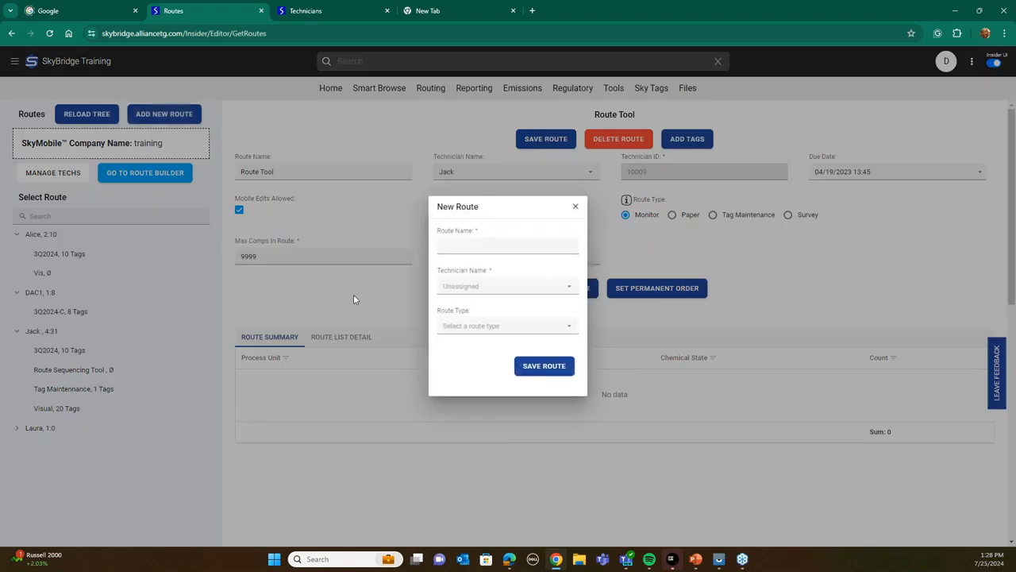
{"action": "left_click", "coordinate": [541, 245]}
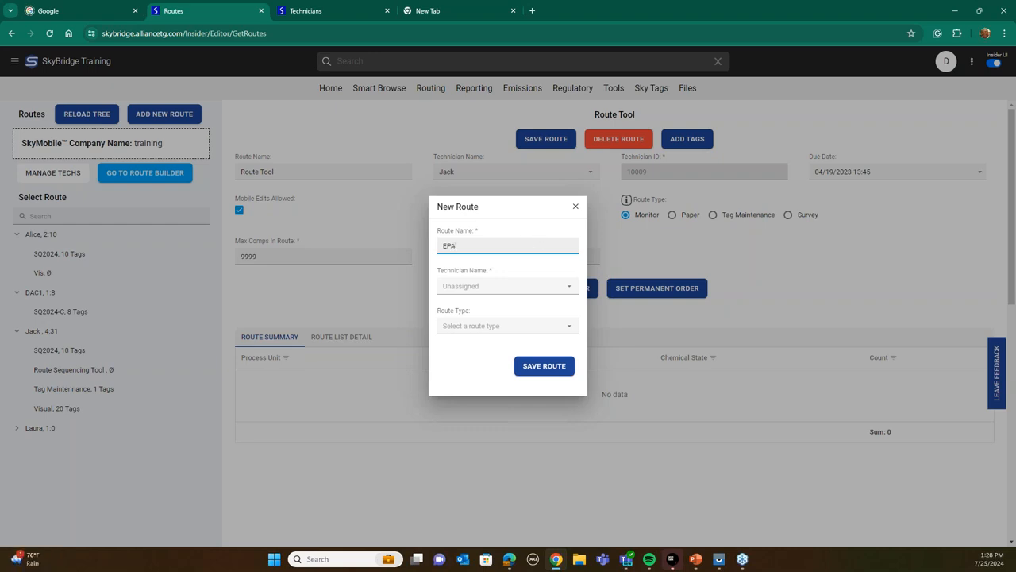
{"action": "left_click", "coordinate": [567, 293]}
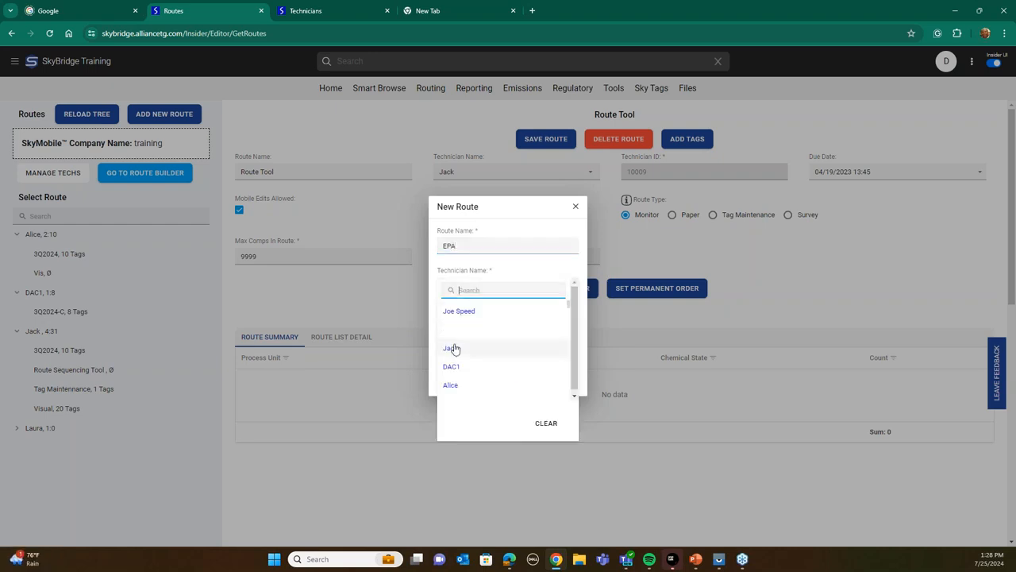
{"action": "left_click", "coordinate": [455, 347]}
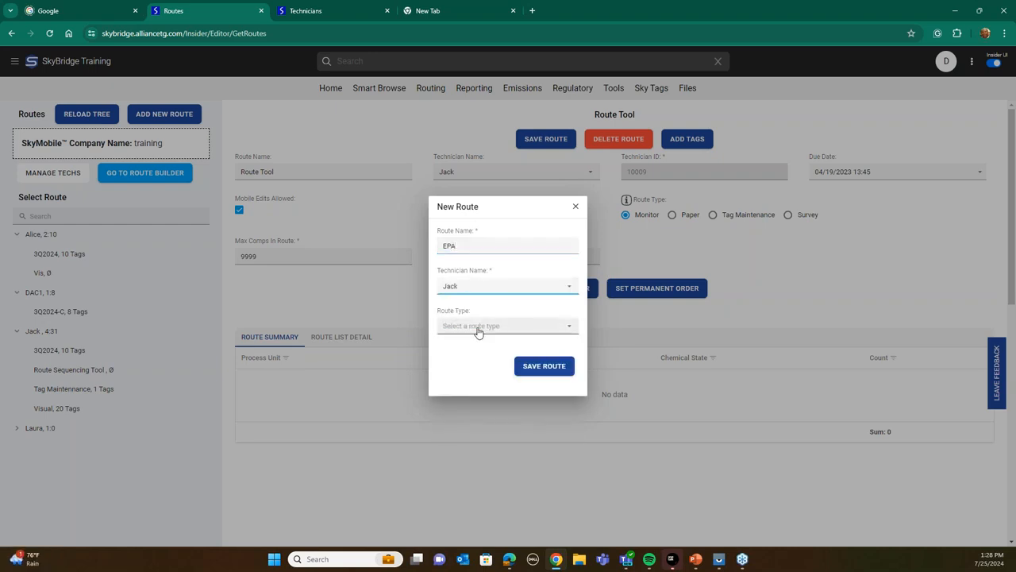
{"action": "left_click", "coordinate": [563, 329]}
{"action": "left_click", "coordinate": [455, 384]}
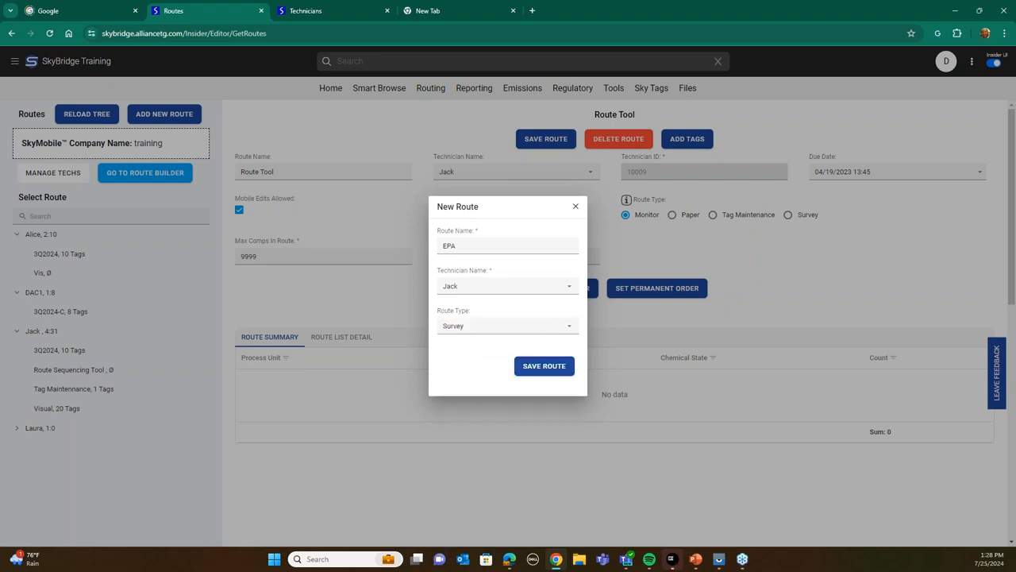
{"action": "left_click", "coordinate": [544, 367]}
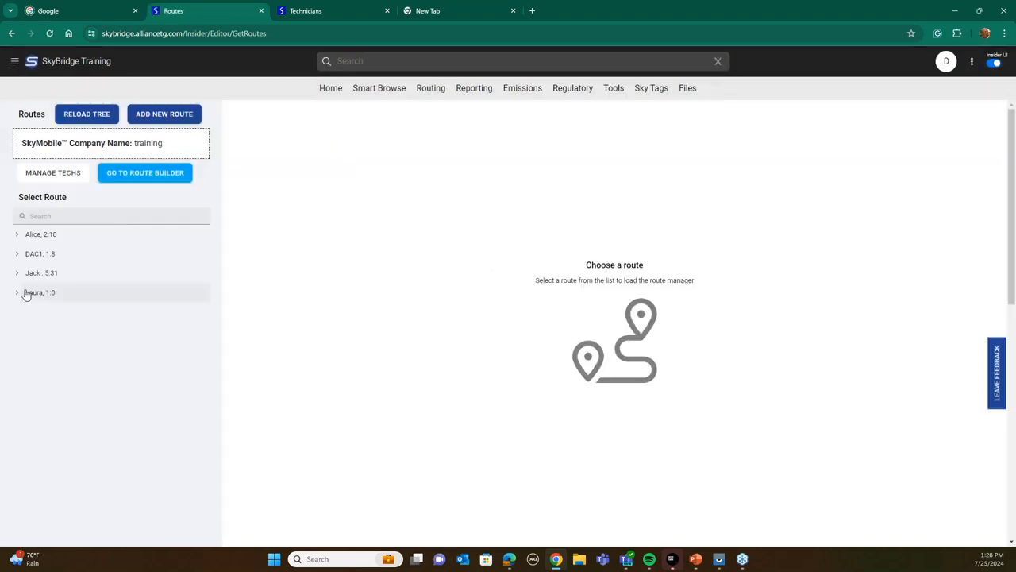
{"action": "left_click", "coordinate": [17, 273]}
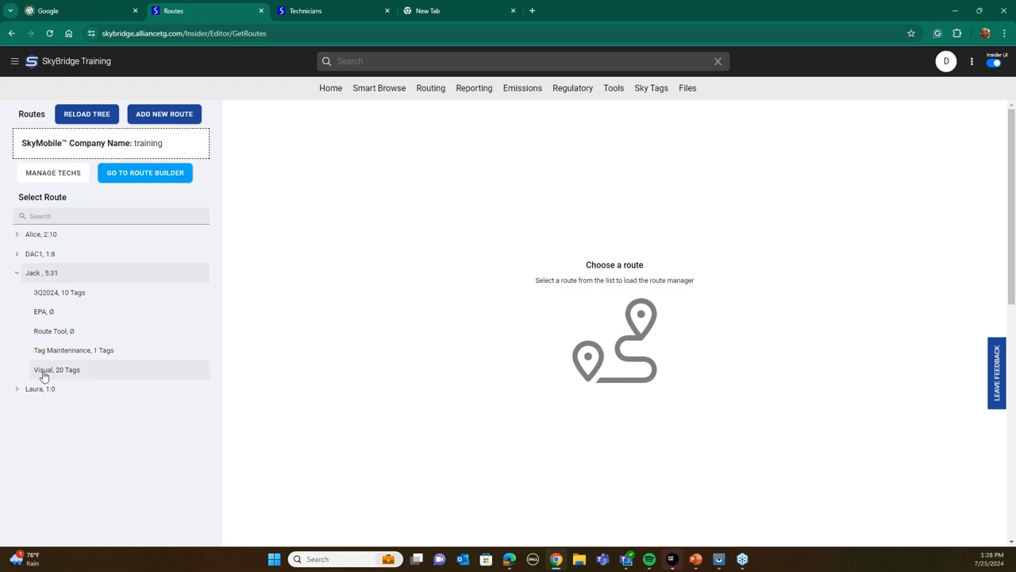
{"action": "left_click", "coordinate": [48, 309]}
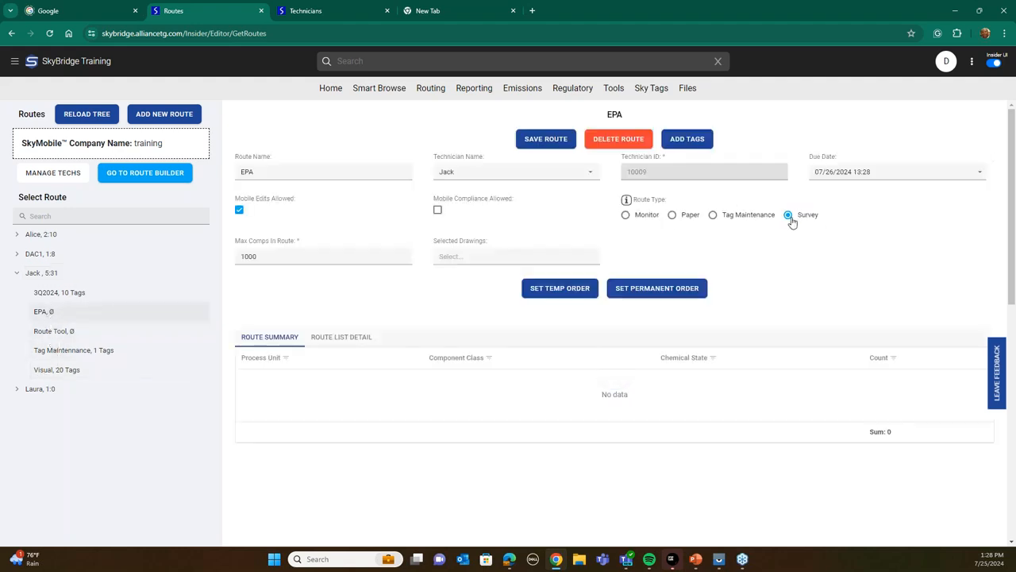
{"action": "left_click", "coordinate": [189, 114]}
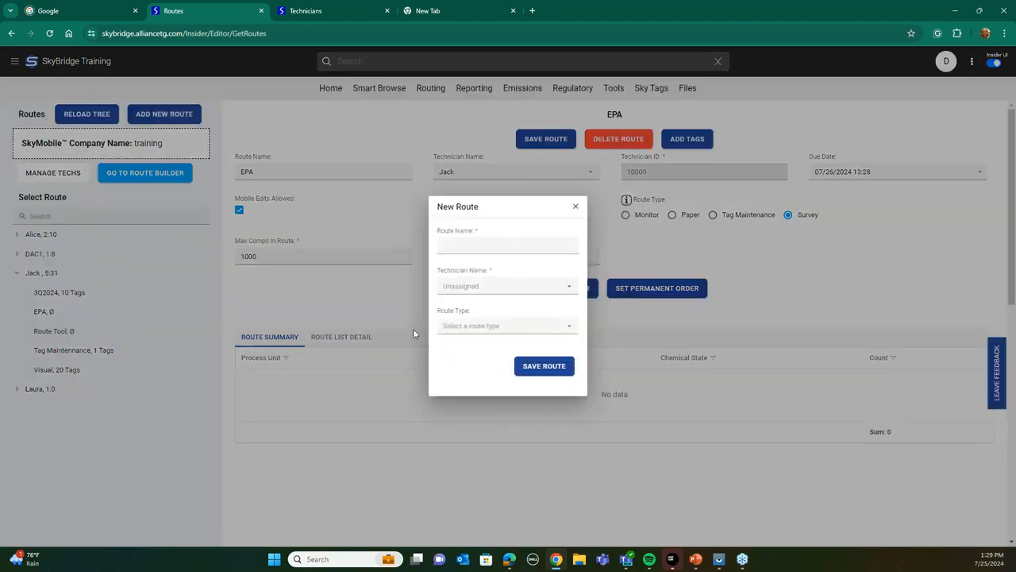
{"action": "left_click", "coordinate": [570, 328]}
{"action": "left_click", "coordinate": [476, 332]}
{"action": "left_click", "coordinate": [575, 208]}
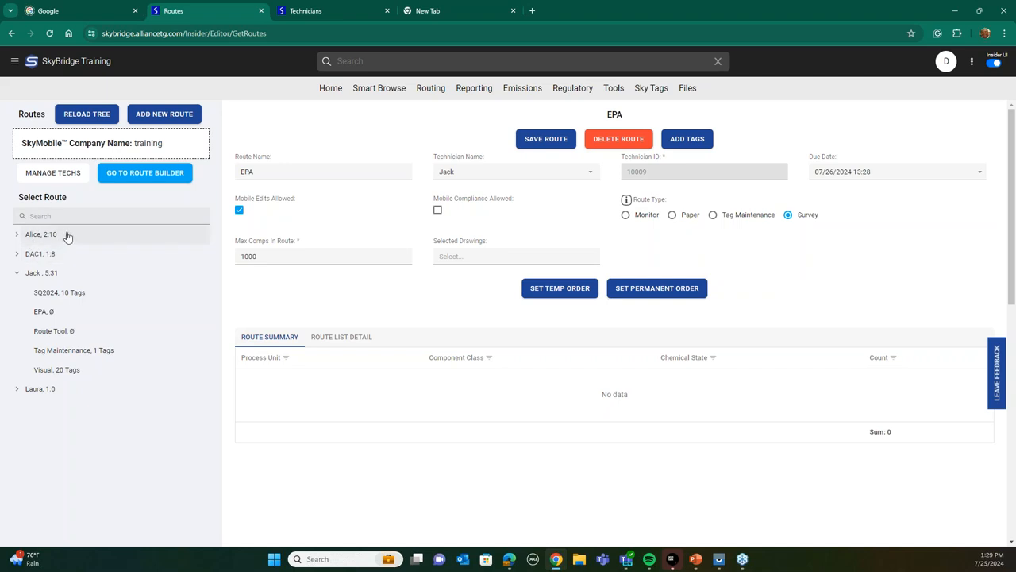
Select Monitor as the route type of the EPA route
{"action": "left_click", "coordinate": [625, 214]}
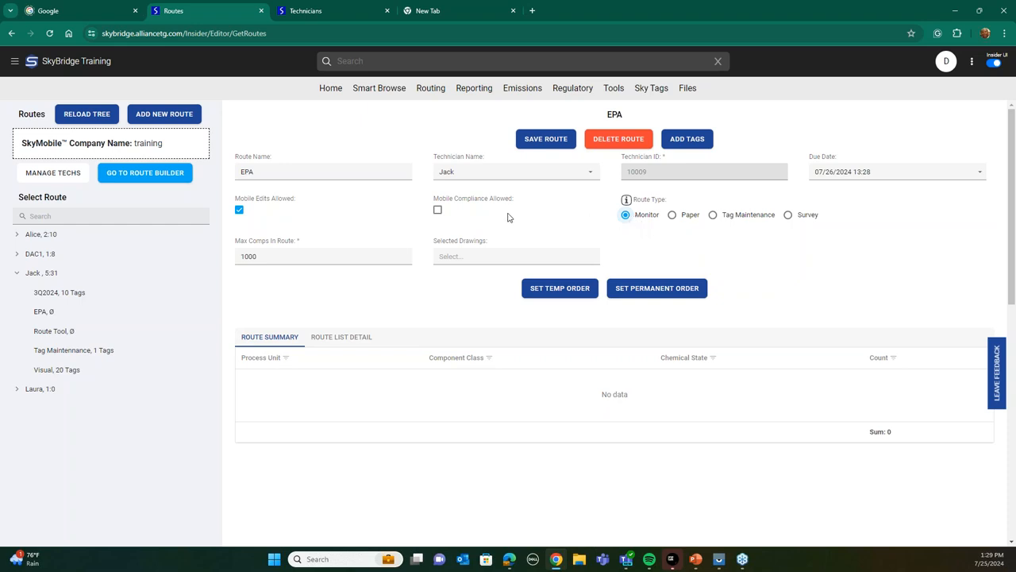
Read the descriptions of the Monitor, Paper, Tag Maintenance and Survey route types, and close the information
{"action": "left_click", "coordinate": [627, 200]}
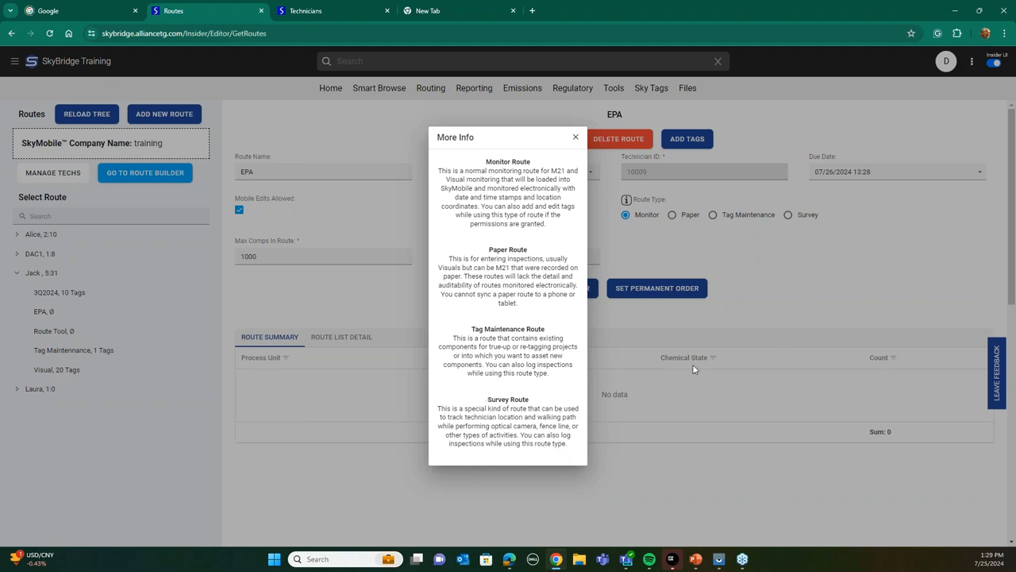
{"action": "left_click", "coordinate": [822, 291]}
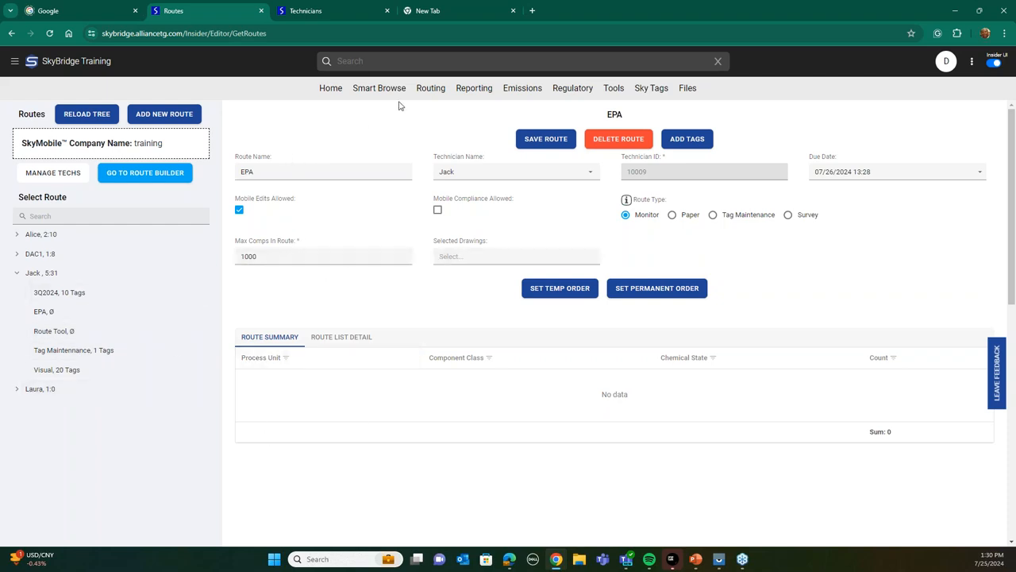
Reopen the Routes page and view the 3Q2024 route of the technician who has the EPA route
{"action": "mouse_move", "coordinate": [435, 89]}
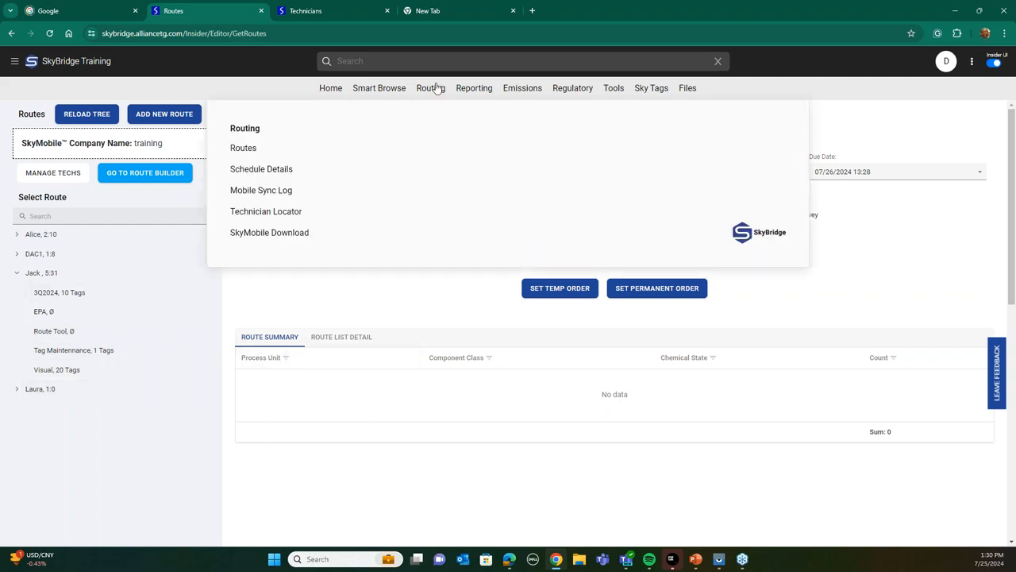
{"action": "left_click", "coordinate": [243, 146]}
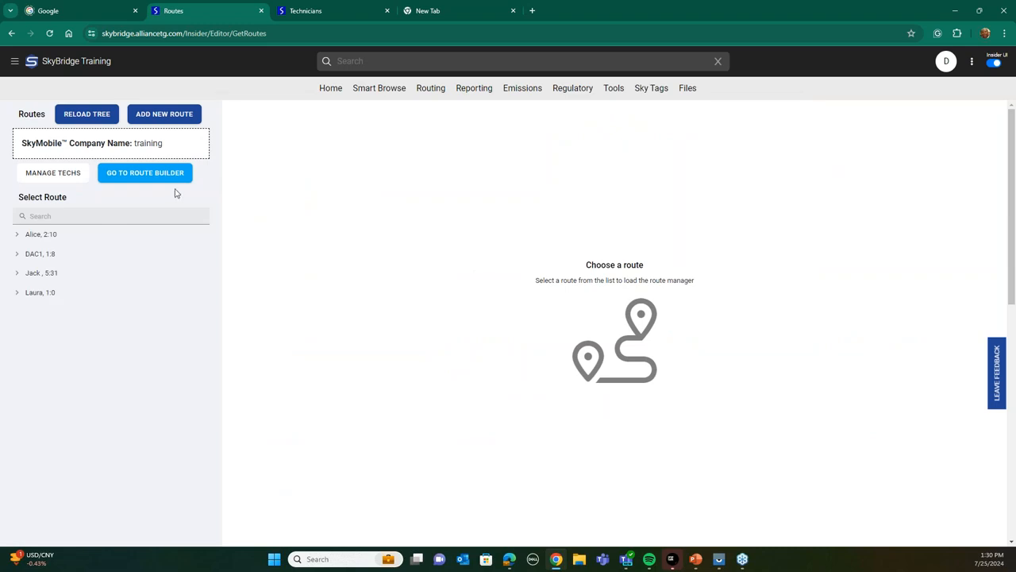
{"action": "mouse_move", "coordinate": [429, 90]}
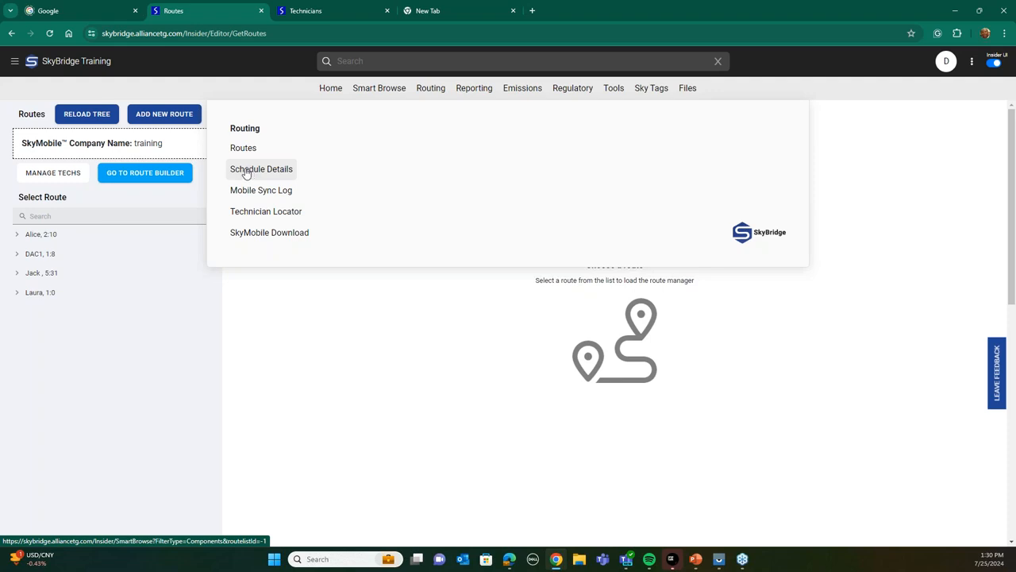
{"action": "left_click", "coordinate": [85, 276]}
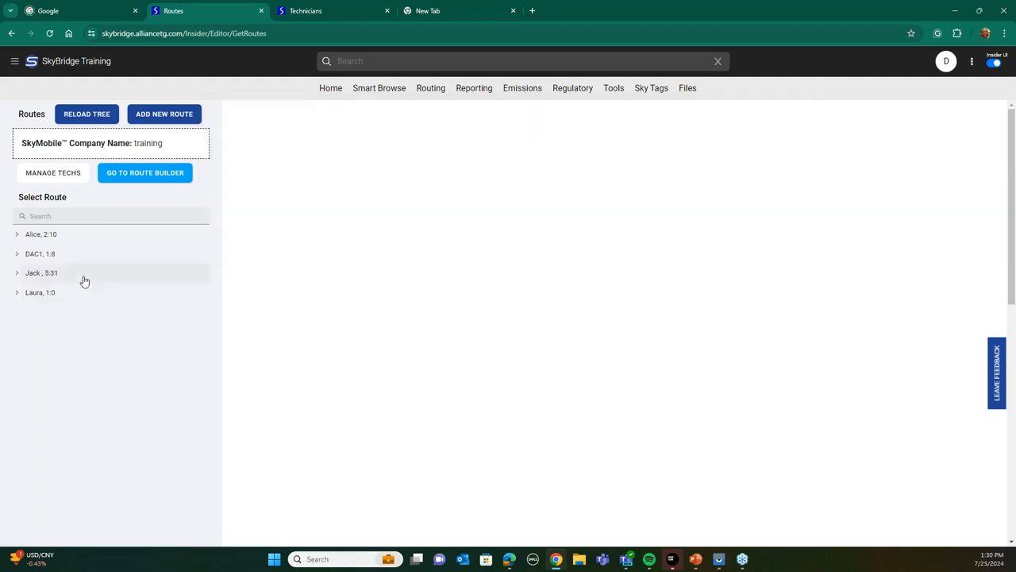
{"action": "left_click", "coordinate": [17, 235]}
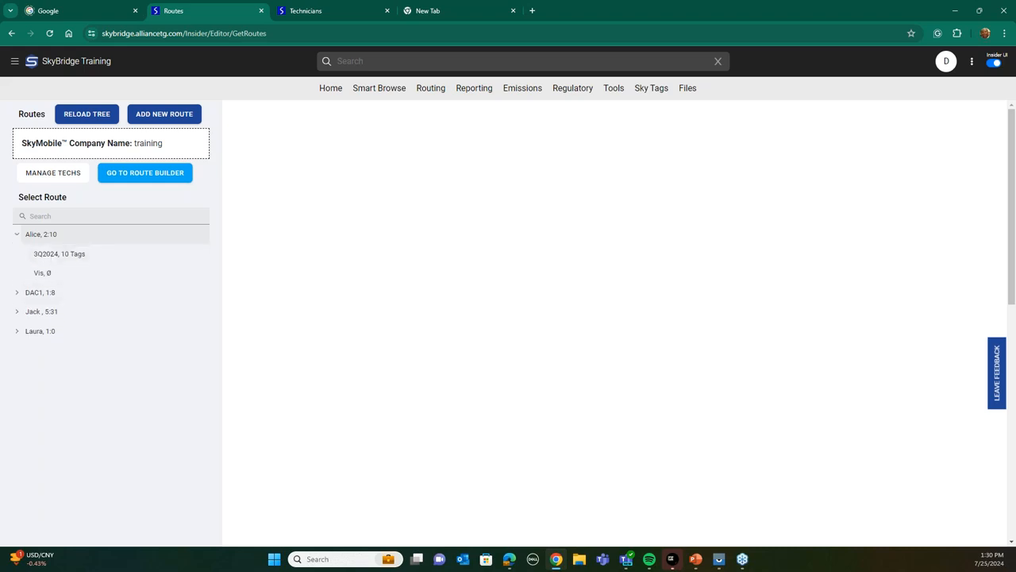
{"action": "left_click", "coordinate": [17, 312]}
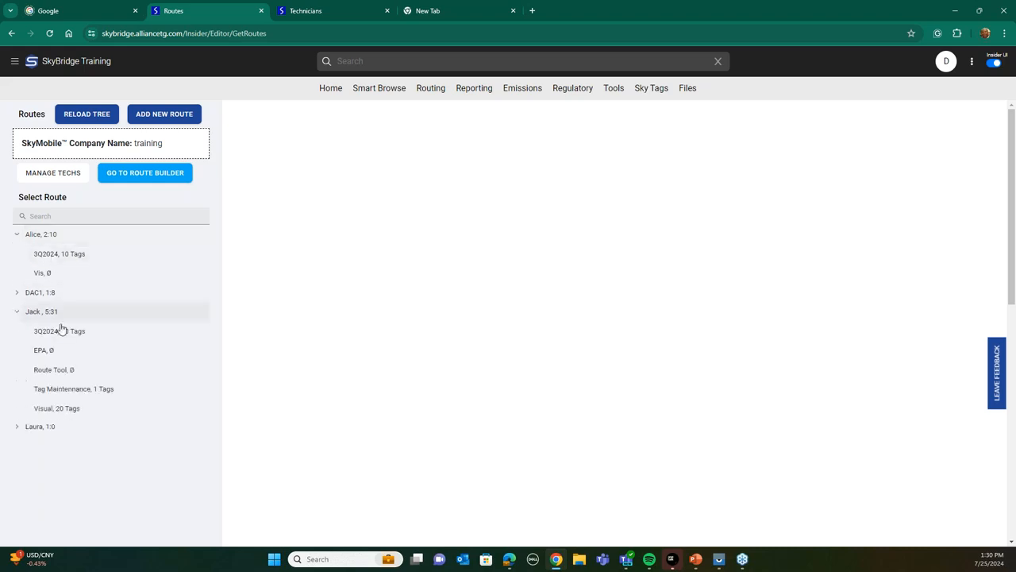
{"action": "left_click", "coordinate": [63, 330]}
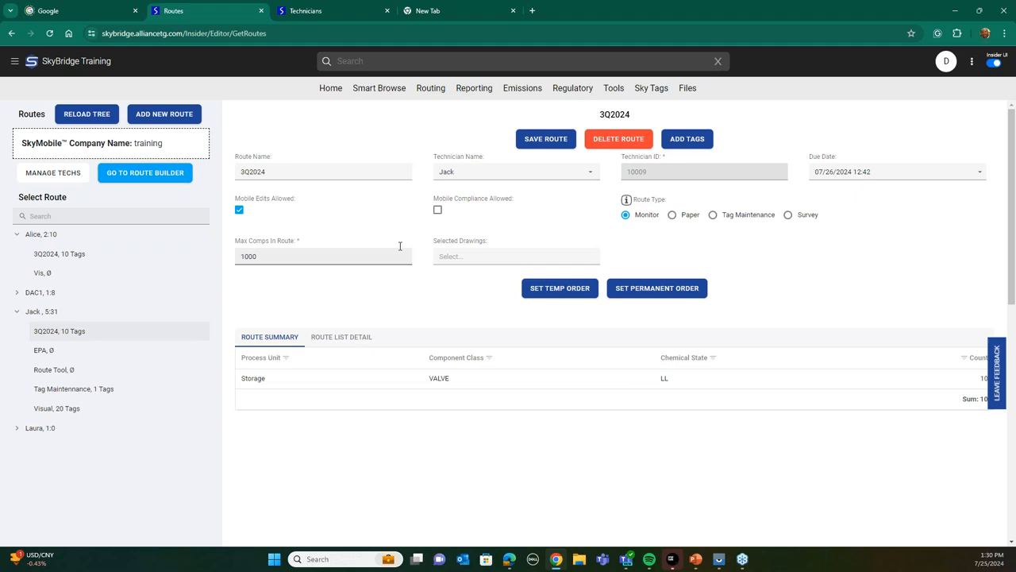
In the Route Builder, filter the schedule for MonitorTypeDescription equal to Followup and retrieve the matching components
{"action": "left_click", "coordinate": [117, 175]}
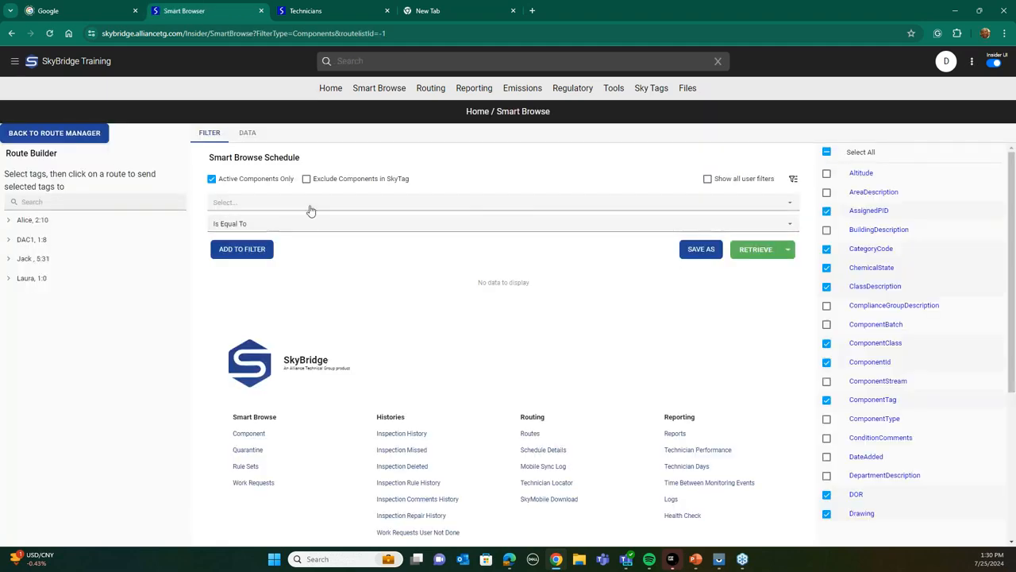
{"action": "left_click", "coordinate": [309, 207]}
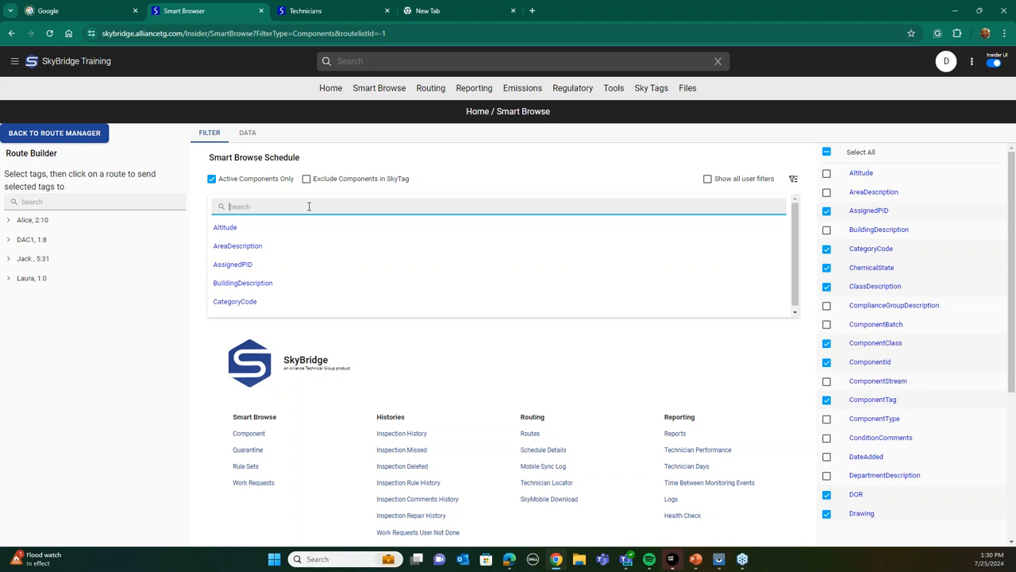
{"action": "type", "text": "type"}
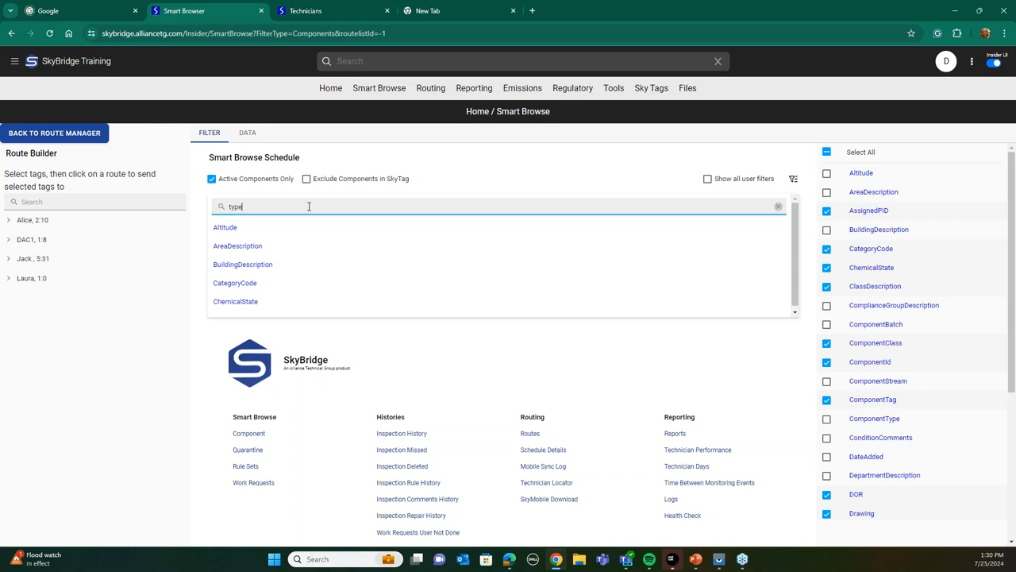
{"action": "left_click", "coordinate": [258, 248]}
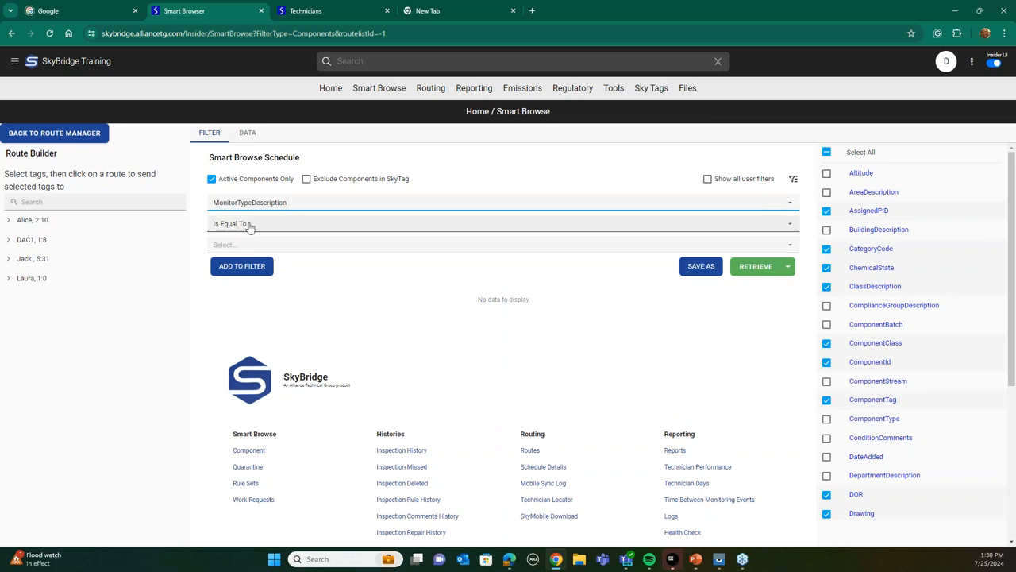
{"action": "left_click", "coordinate": [247, 244]}
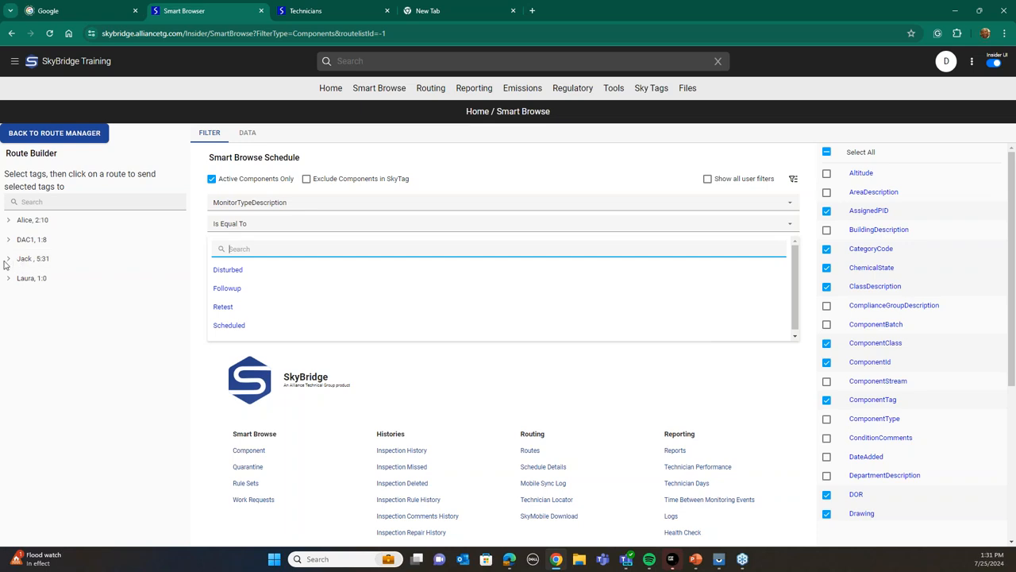
{"action": "left_click", "coordinate": [227, 290]}
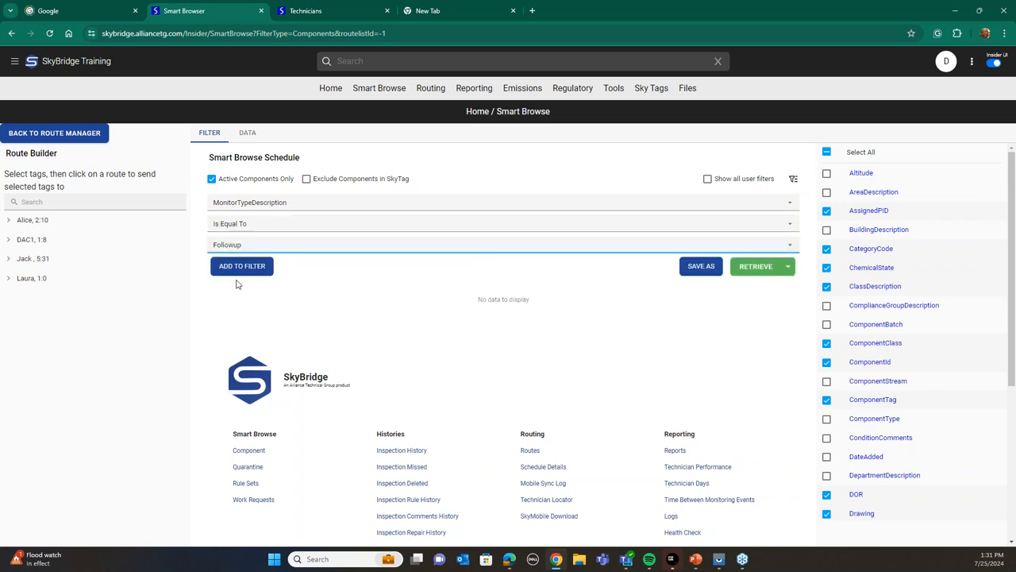
{"action": "left_click", "coordinate": [236, 274]}
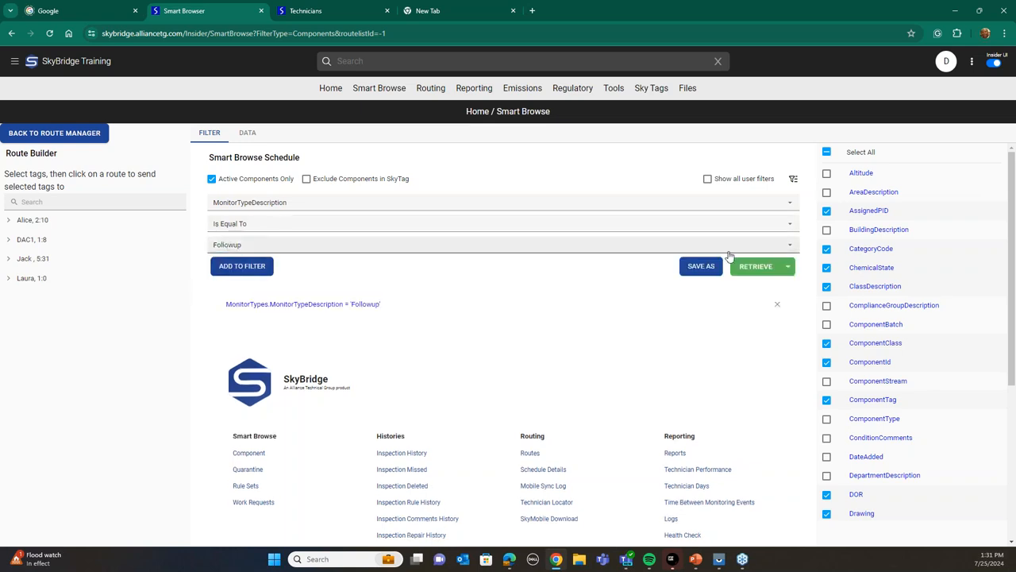
{"action": "left_click", "coordinate": [746, 268]}
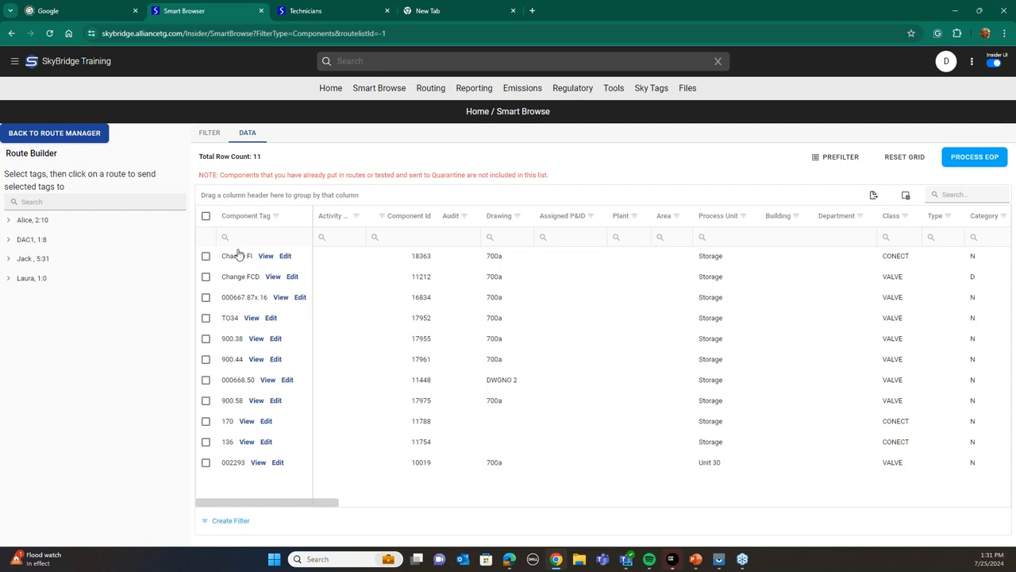
Select 11 rows of the retrieved components using Select N Rows and send them to the EPA route
{"action": "left_click", "coordinate": [13, 259]}
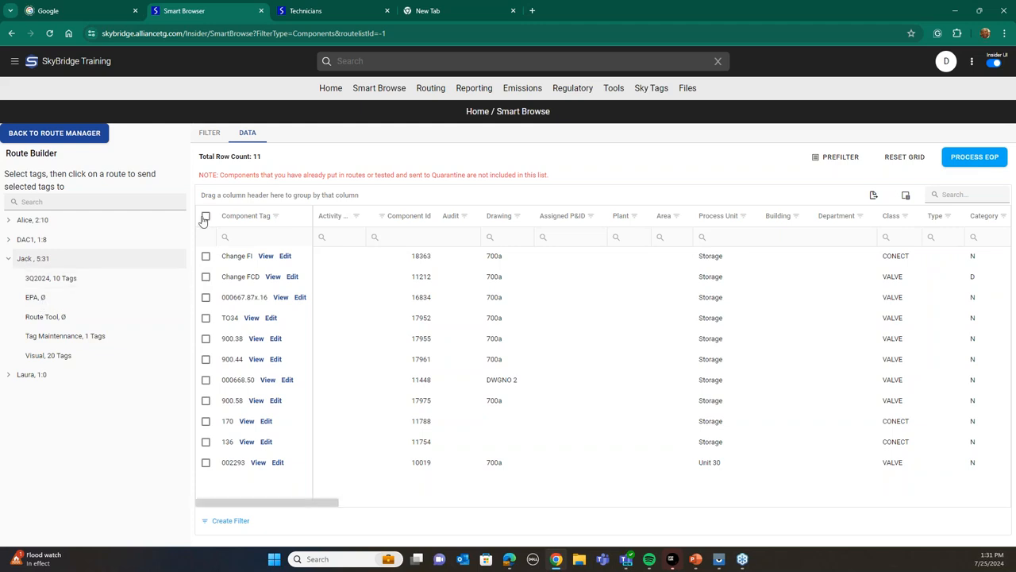
{"action": "left_click", "coordinate": [206, 256]}
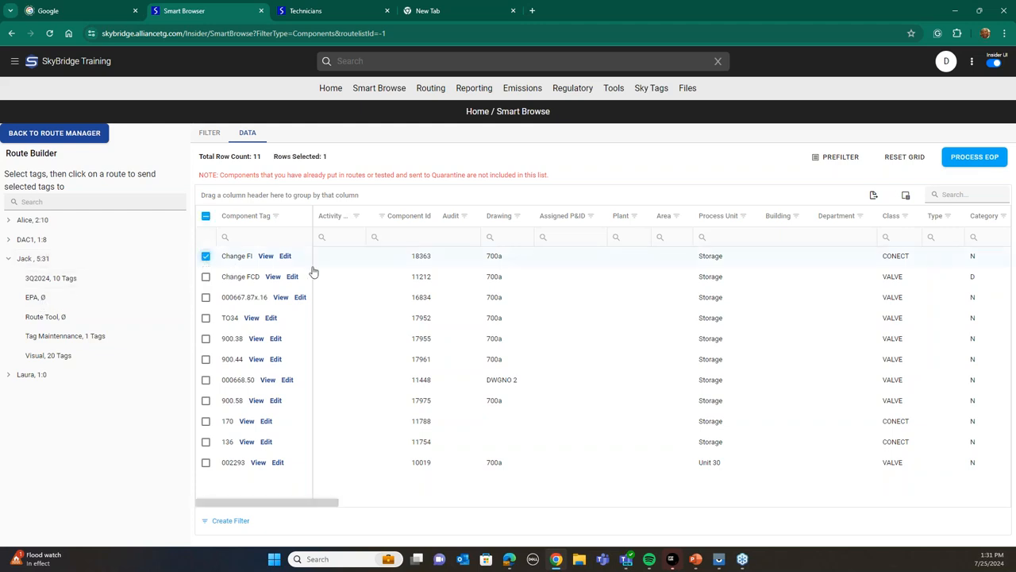
{"action": "right_click", "coordinate": [353, 255]}
{"action": "left_click", "coordinate": [402, 286]}
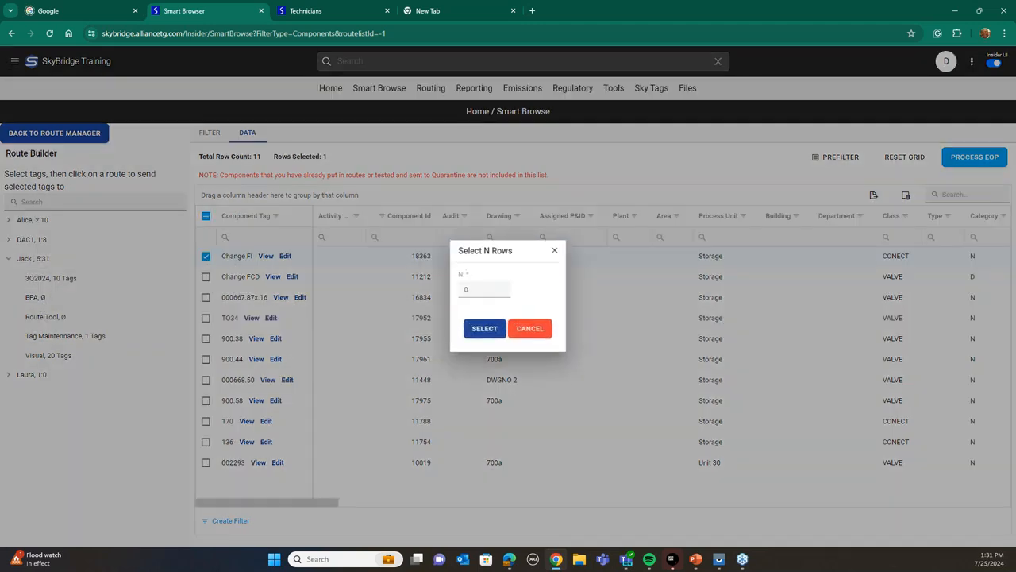
{"action": "left_click", "coordinate": [479, 289]}
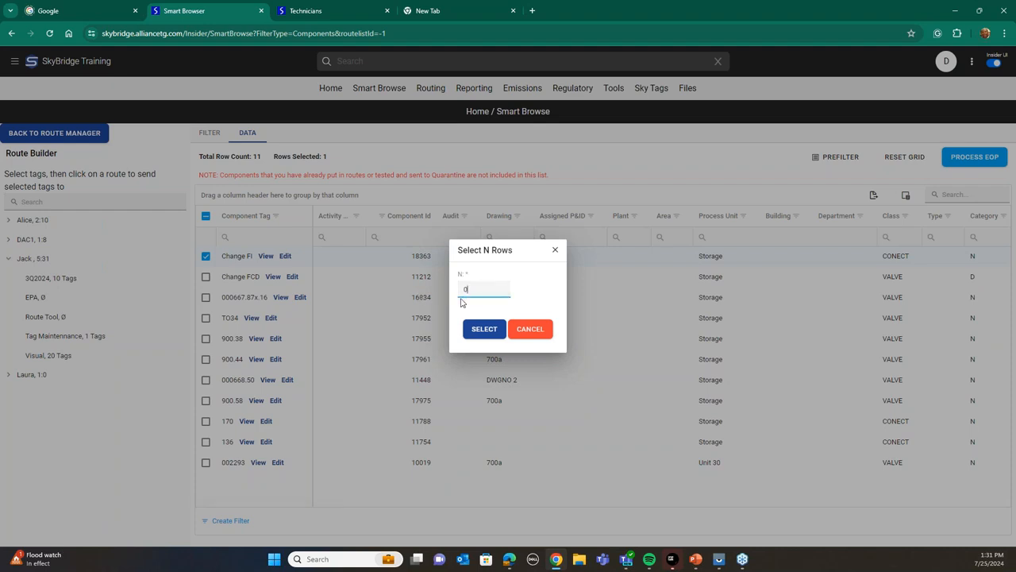
{"action": "type", "text": "11"}
{"action": "left_click", "coordinate": [484, 328]}
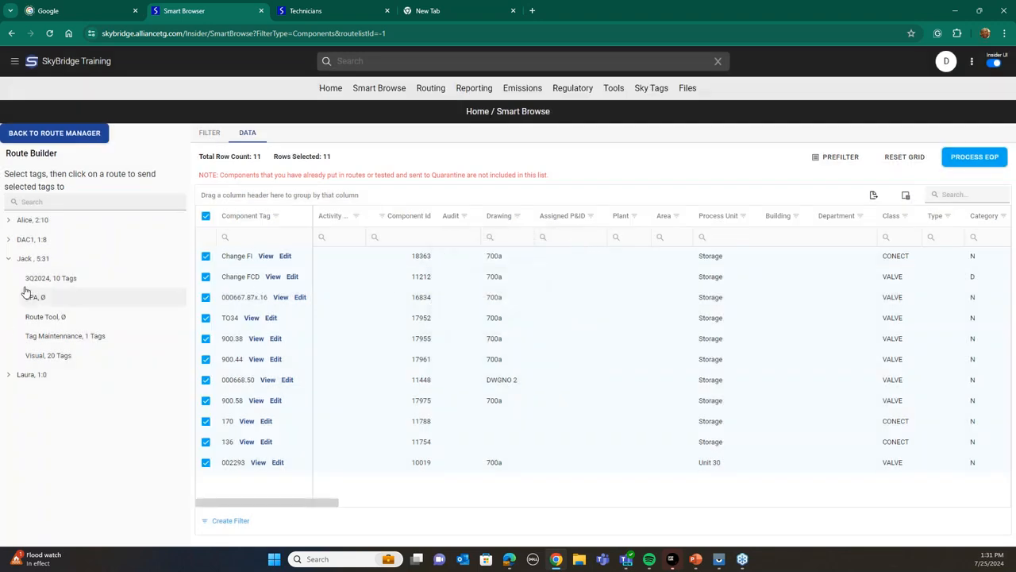
{"action": "left_click", "coordinate": [33, 298]}
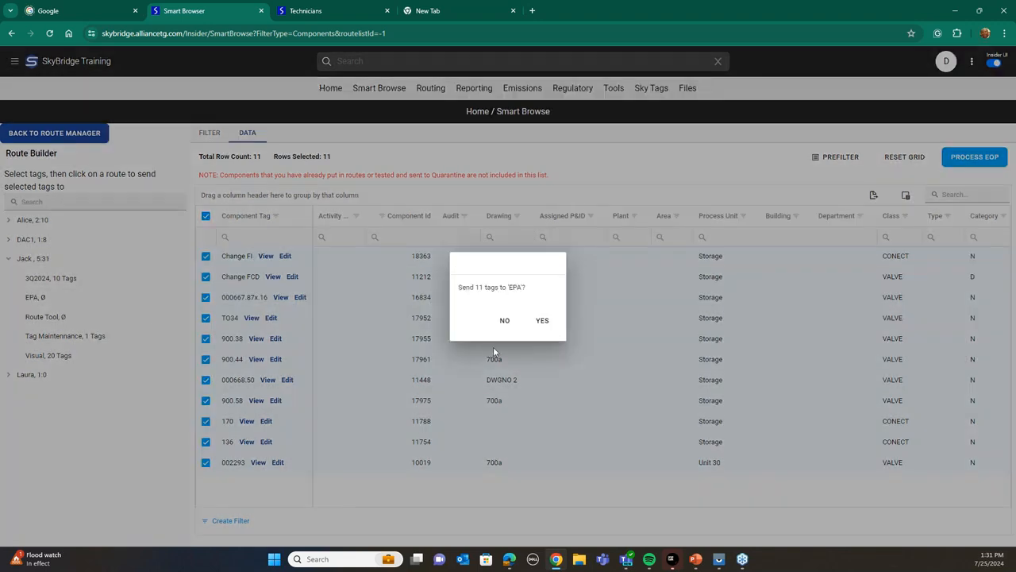
{"action": "left_click", "coordinate": [544, 320]}
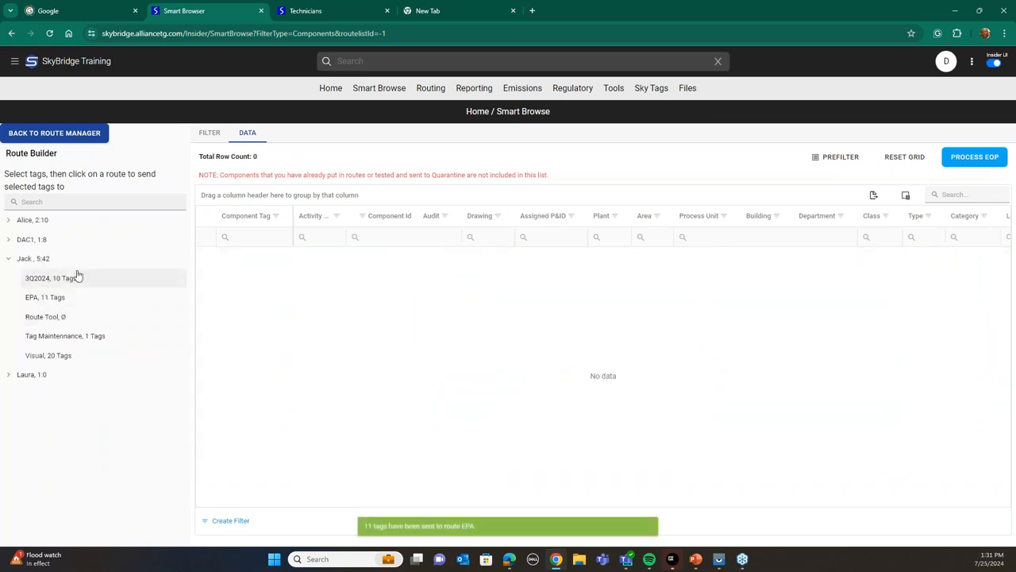
Return to the route manager, rename the EPA route as Follow-Up, save it, and reload the route tree
{"action": "left_click", "coordinate": [50, 135]}
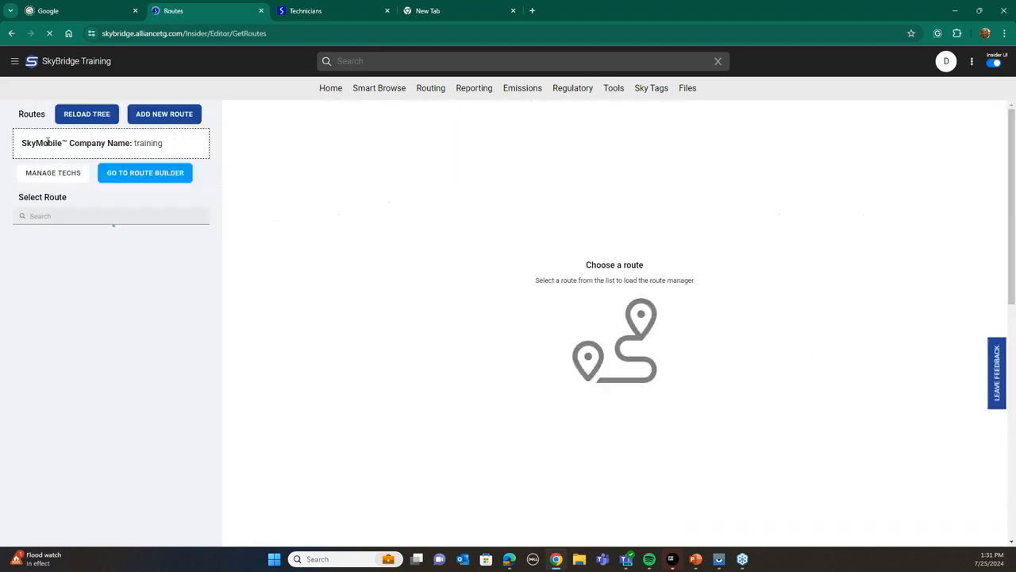
{"action": "left_click", "coordinate": [16, 274]}
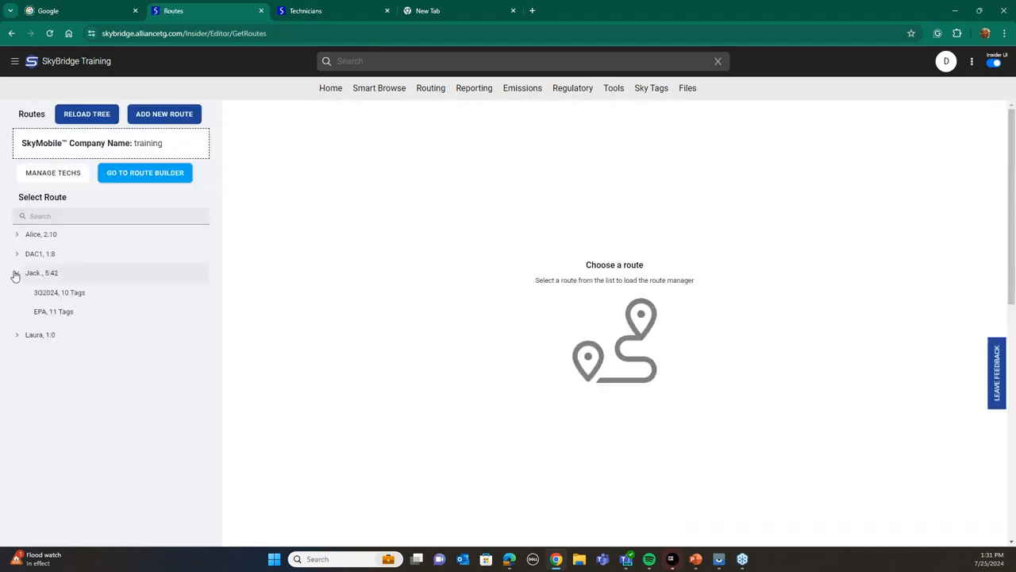
{"action": "left_click", "coordinate": [48, 310]}
{"action": "double_click", "coordinate": [253, 172]}
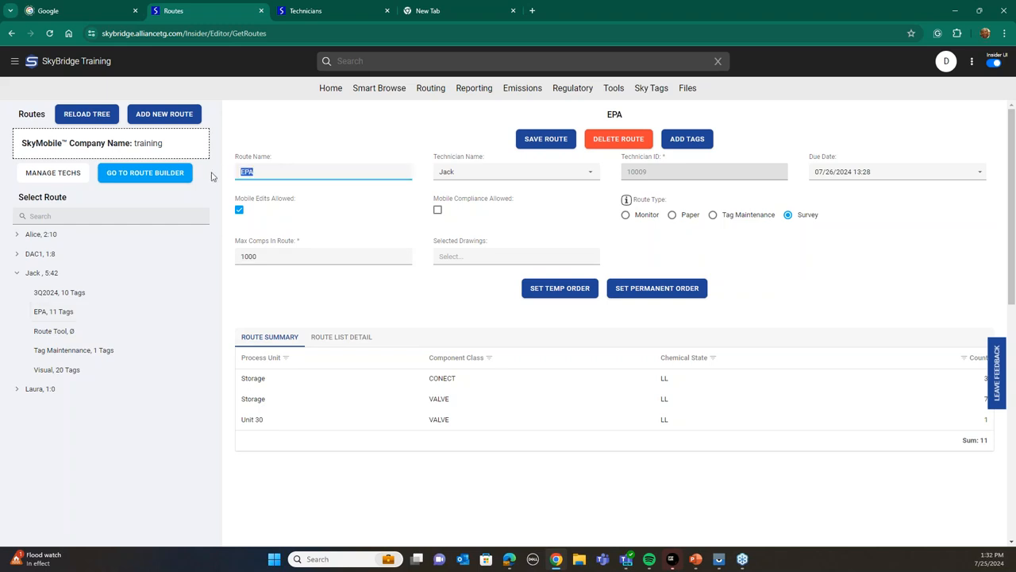
{"action": "type", "text": "Follow-Up"}
{"action": "left_click", "coordinate": [545, 139]}
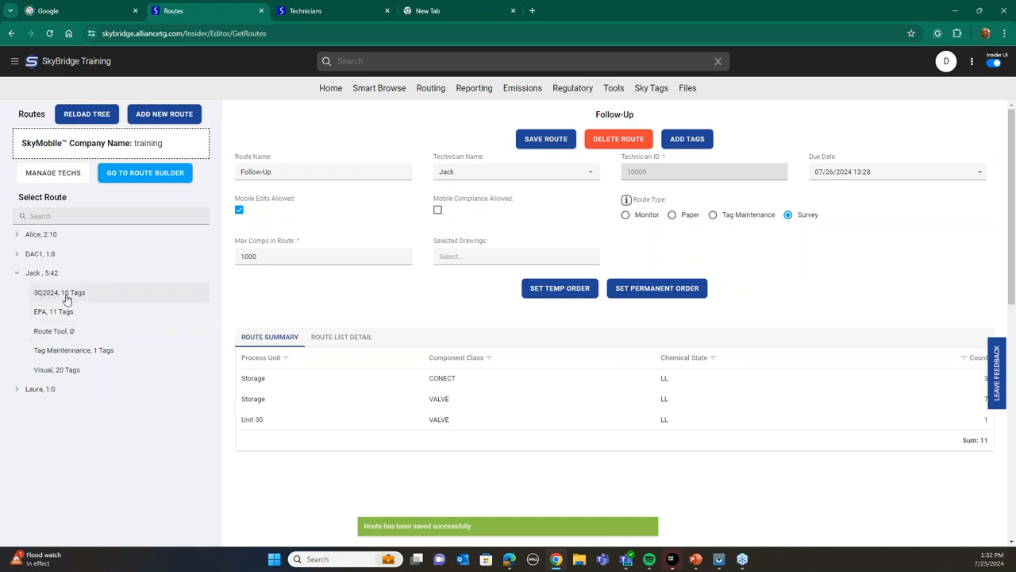
{"action": "left_click", "coordinate": [71, 112]}
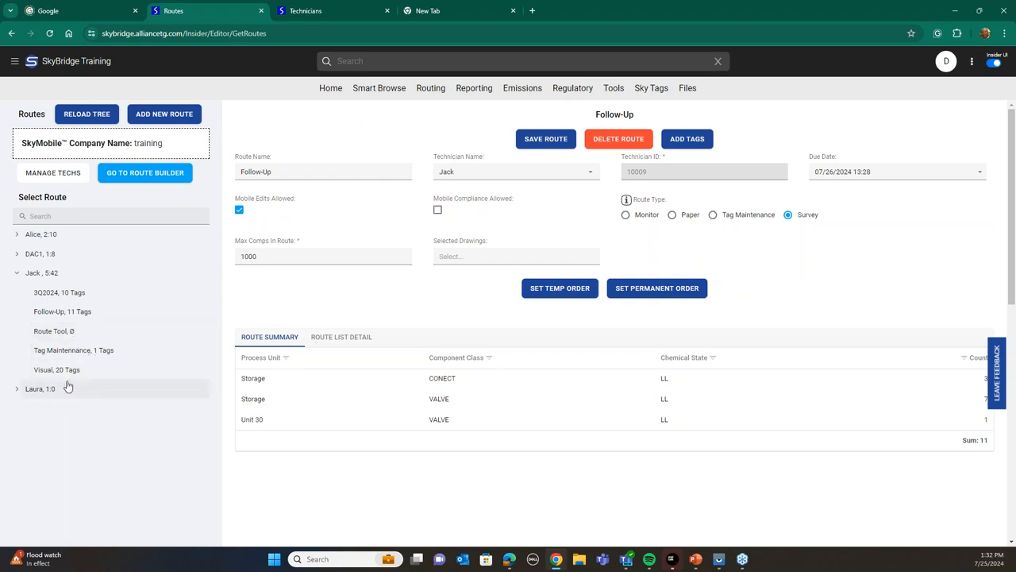
{"action": "left_click", "coordinate": [101, 378]}
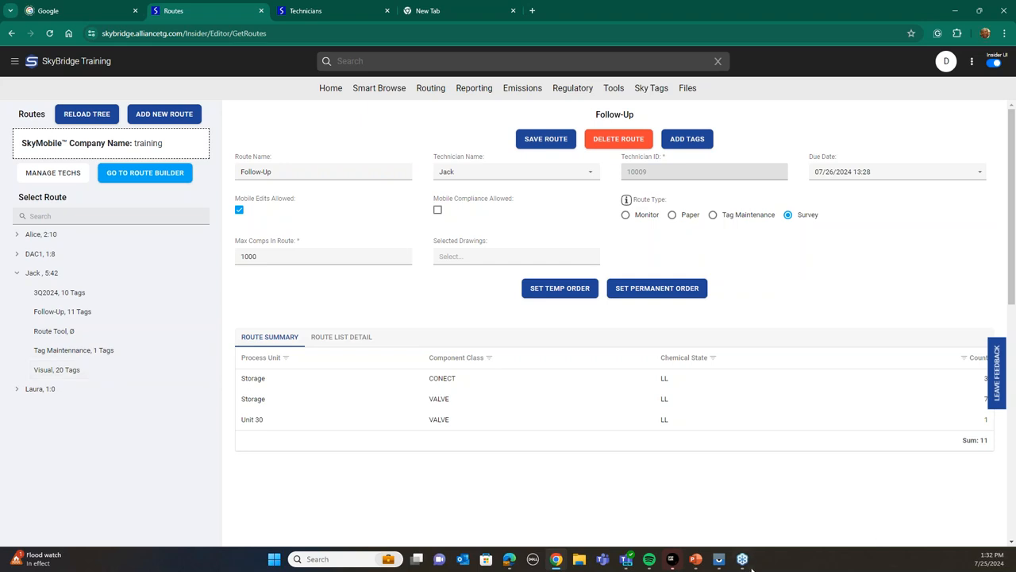
Switch to SkyMobile on the mirrored tablet, open the Open Leaks route, and view the work request details of component jm1221xx
{"action": "left_click", "coordinate": [672, 559]}
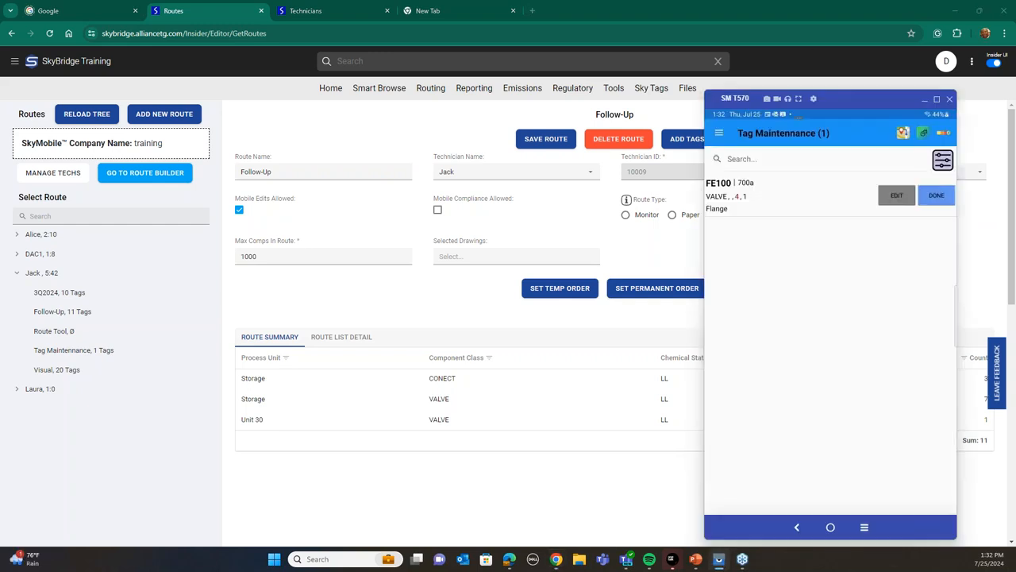
{"action": "left_click", "coordinate": [788, 134]}
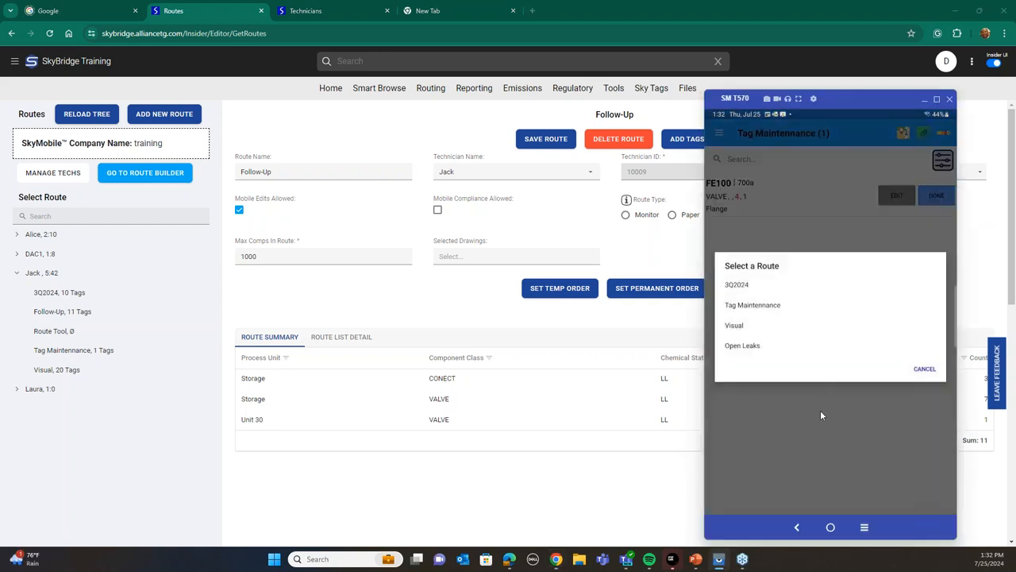
{"action": "left_click", "coordinate": [742, 345]}
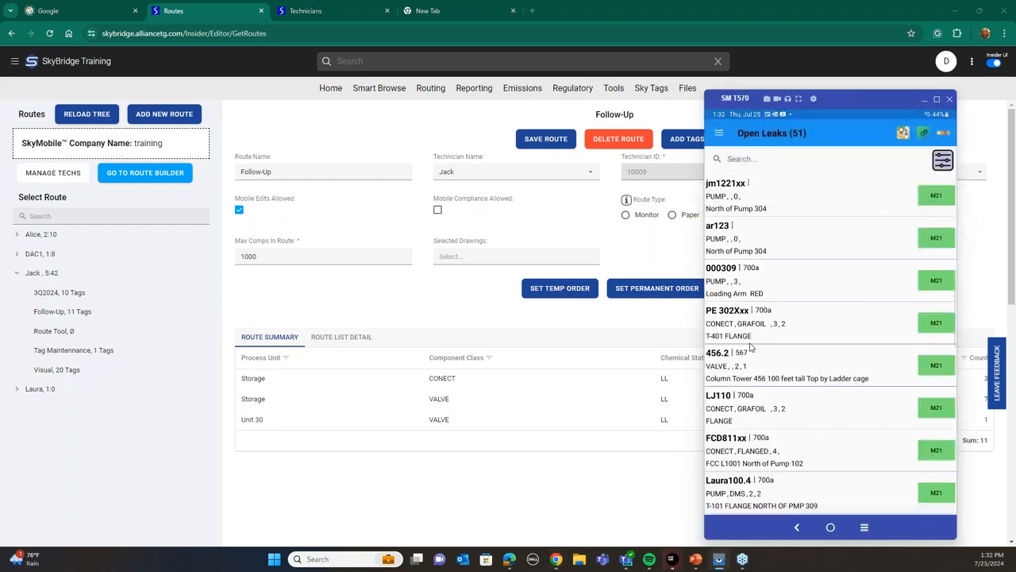
{"action": "left_click", "coordinate": [734, 198]}
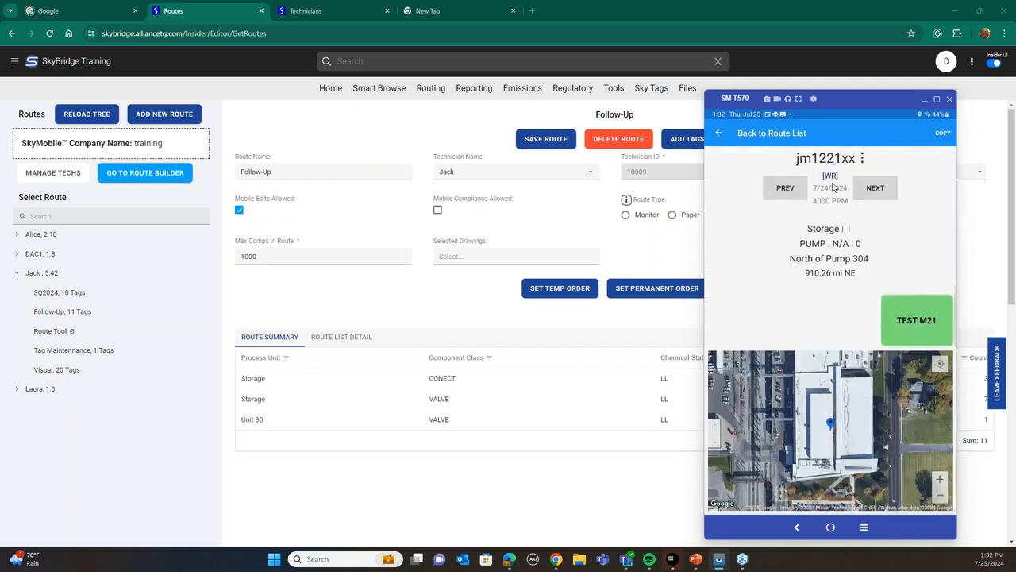
{"action": "left_click", "coordinate": [831, 177]}
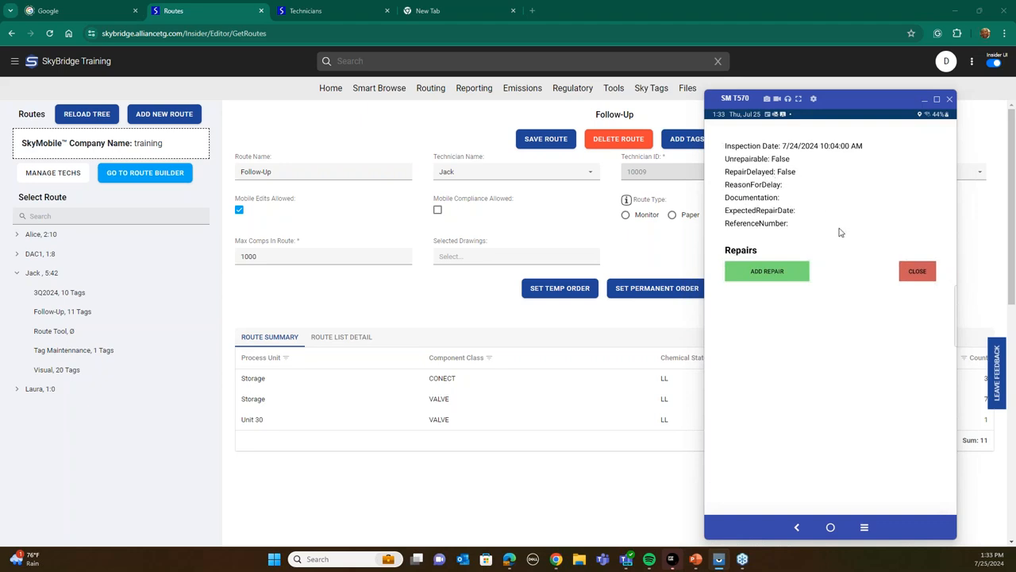
Close the work request details, return to the Open Leaks list, and log an M21 reading of 3 PPM for component ar123
{"action": "left_click", "coordinate": [916, 271]}
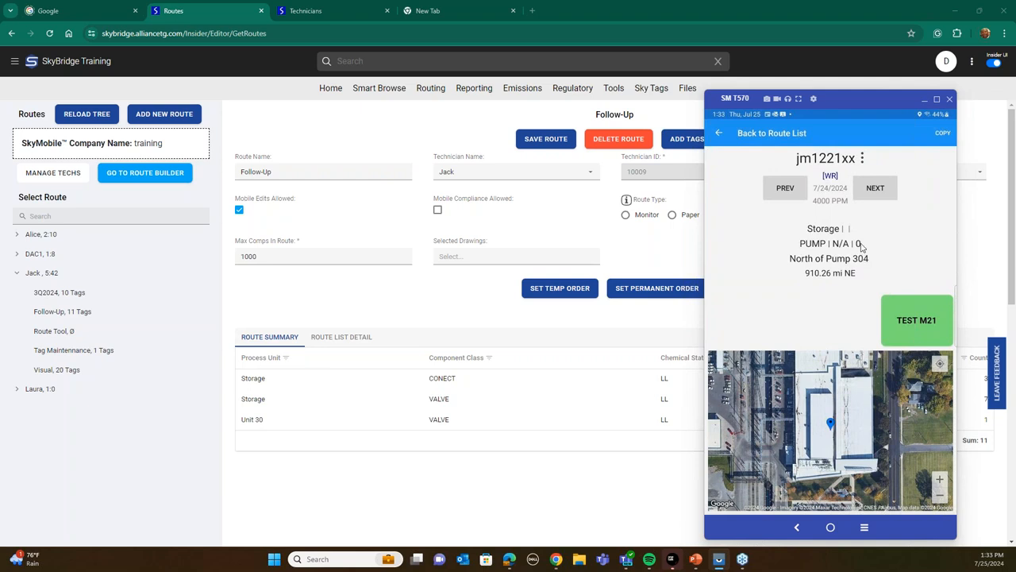
{"action": "left_click", "coordinate": [715, 137]}
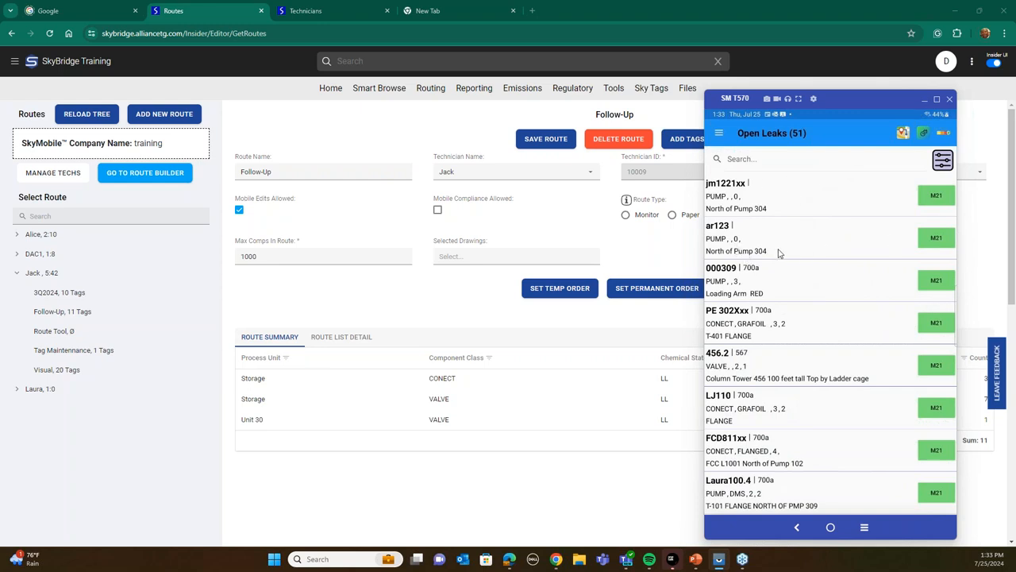
{"action": "left_click", "coordinate": [925, 243]}
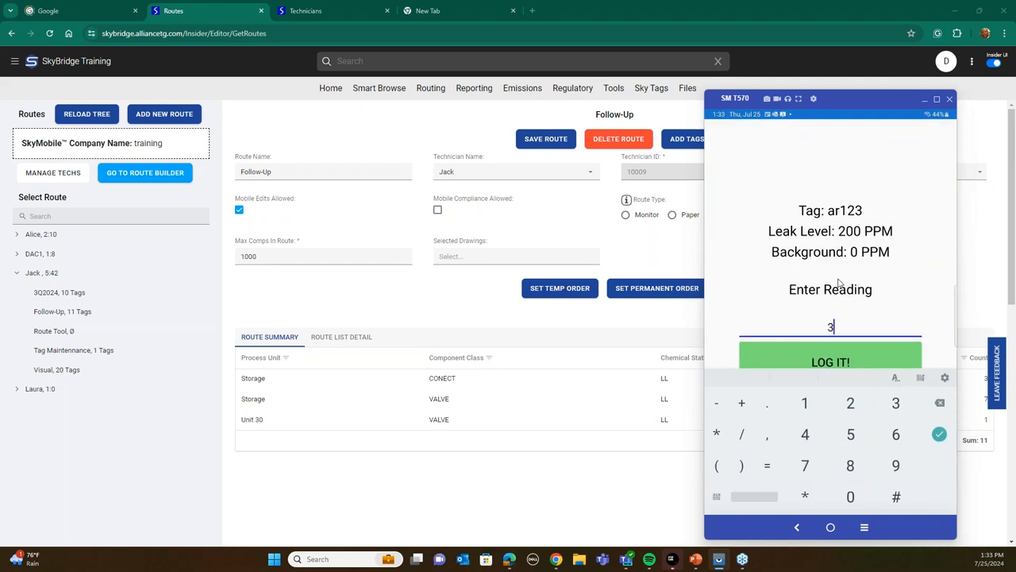
{"action": "left_click", "coordinate": [799, 359]}
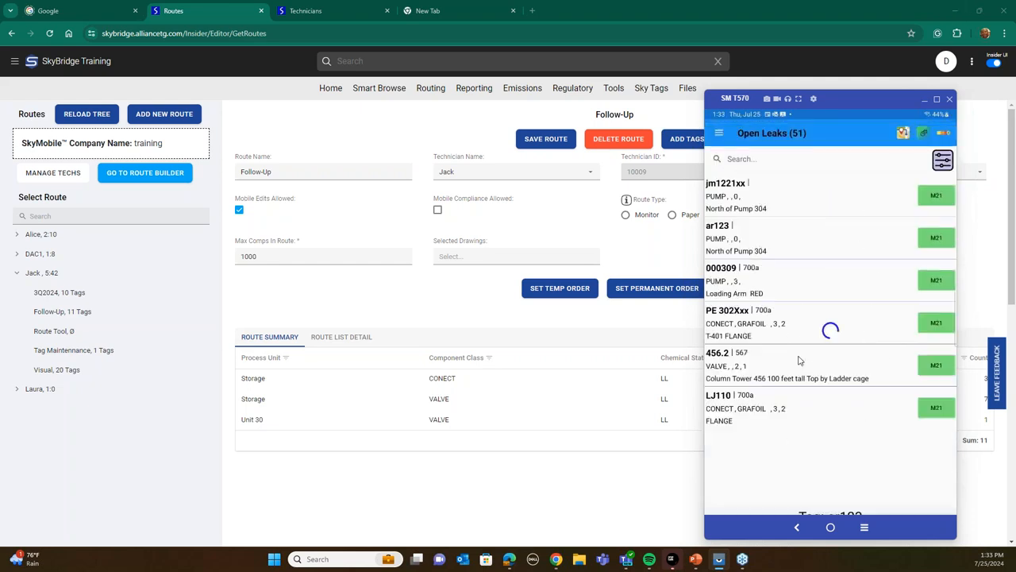
Add a PACKING TIGHTENED. repair with the repairer's initials to ar123's work request, and return to the Open Leaks list
{"action": "left_click", "coordinate": [719, 231]}
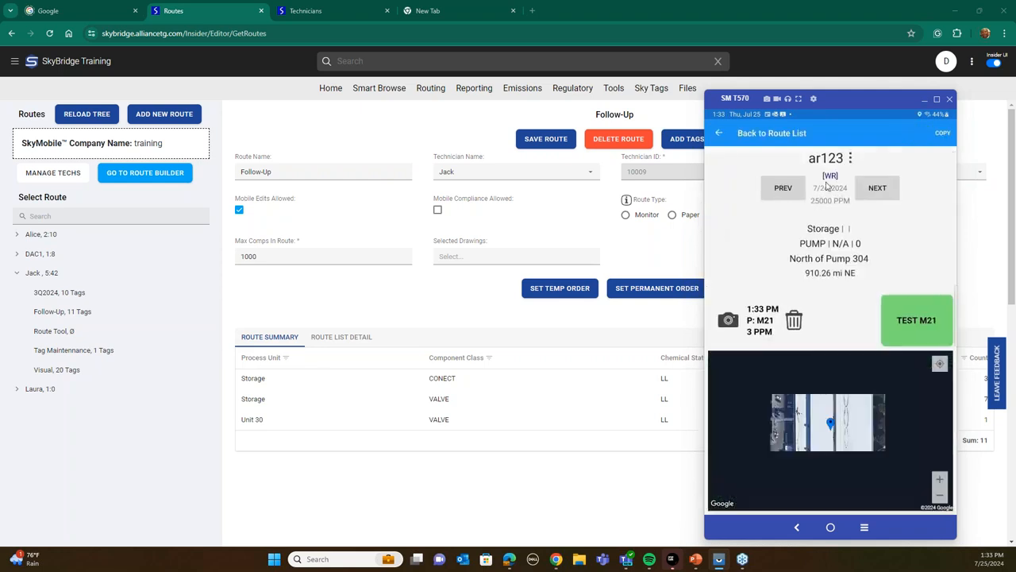
{"action": "left_click", "coordinate": [830, 177]}
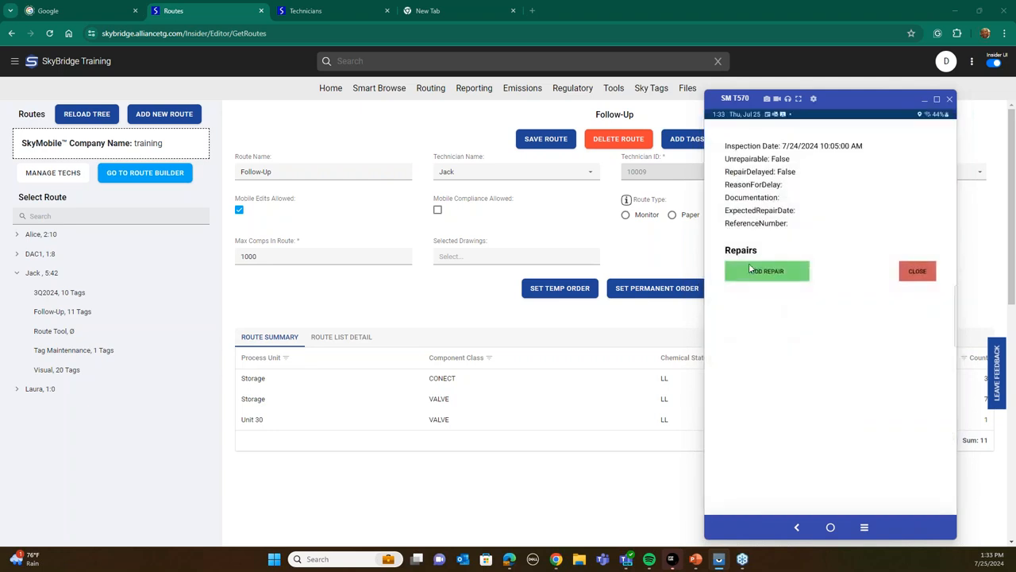
{"action": "left_click", "coordinate": [749, 272]}
{"action": "left_click", "coordinate": [752, 290]}
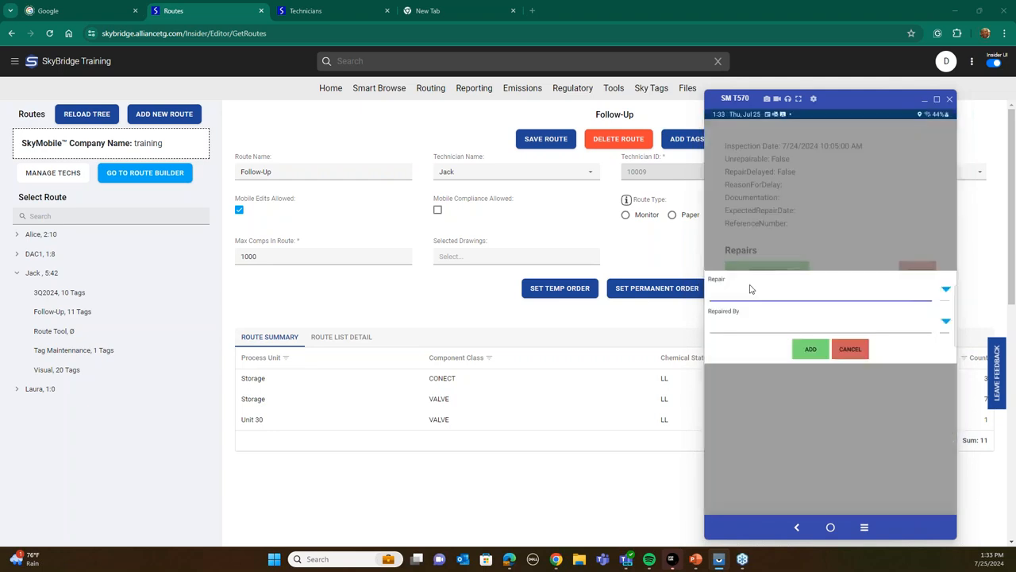
{"action": "left_click", "coordinate": [945, 292]}
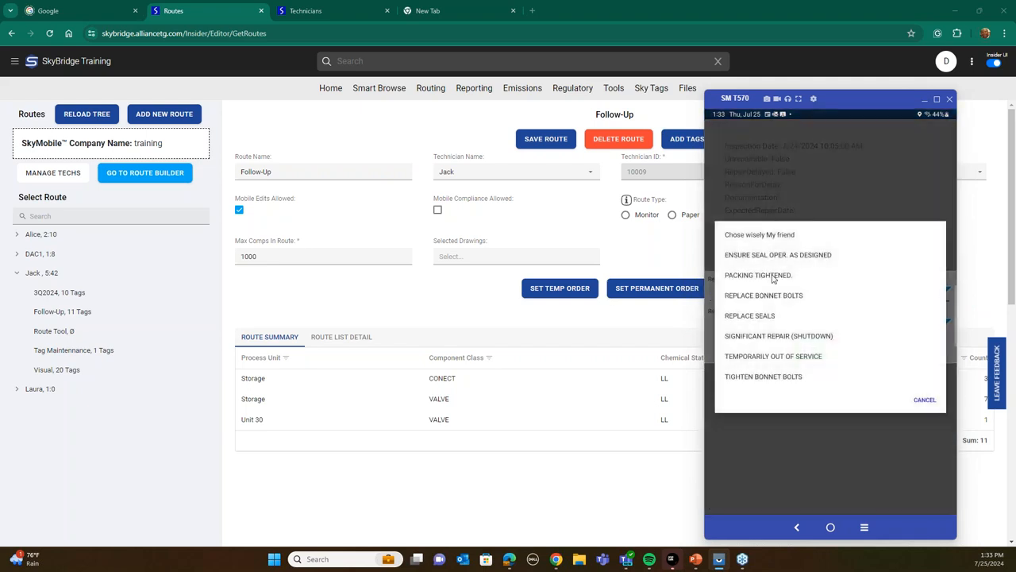
{"action": "left_click", "coordinate": [770, 278]}
{"action": "left_click", "coordinate": [746, 324]}
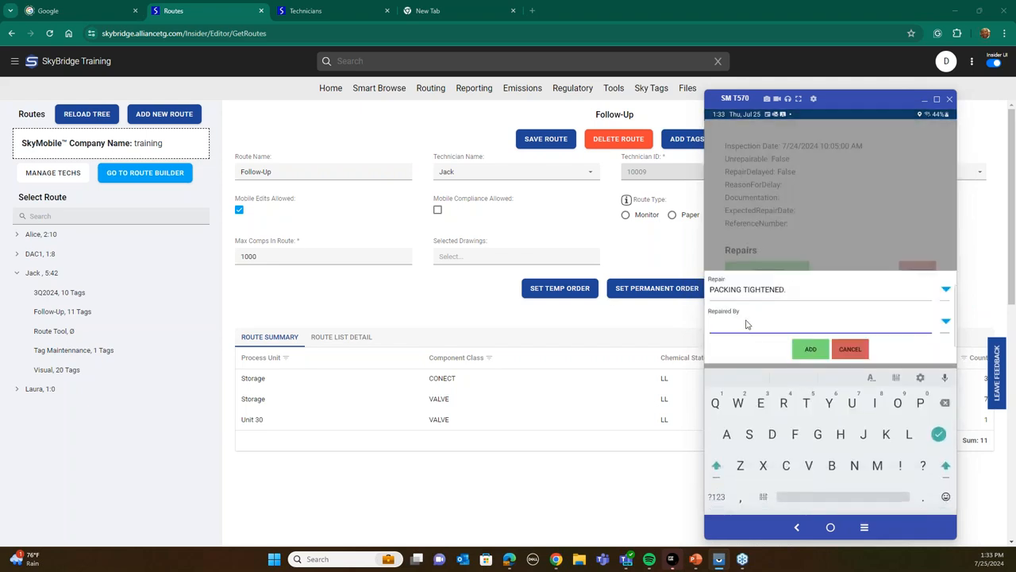
{"action": "type", "text": "DW"}
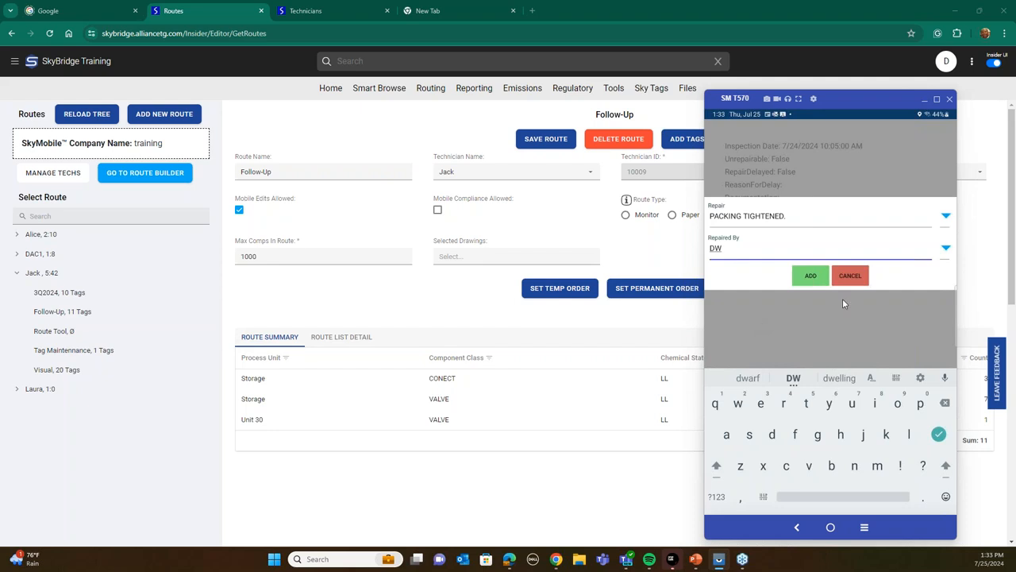
{"action": "left_click", "coordinate": [796, 282]}
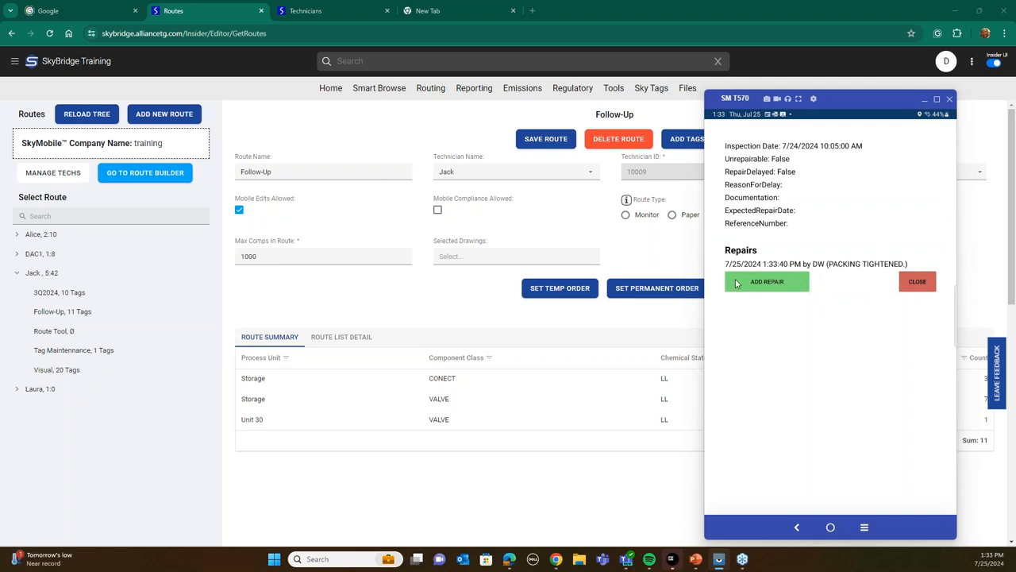
{"action": "left_click", "coordinate": [936, 285]}
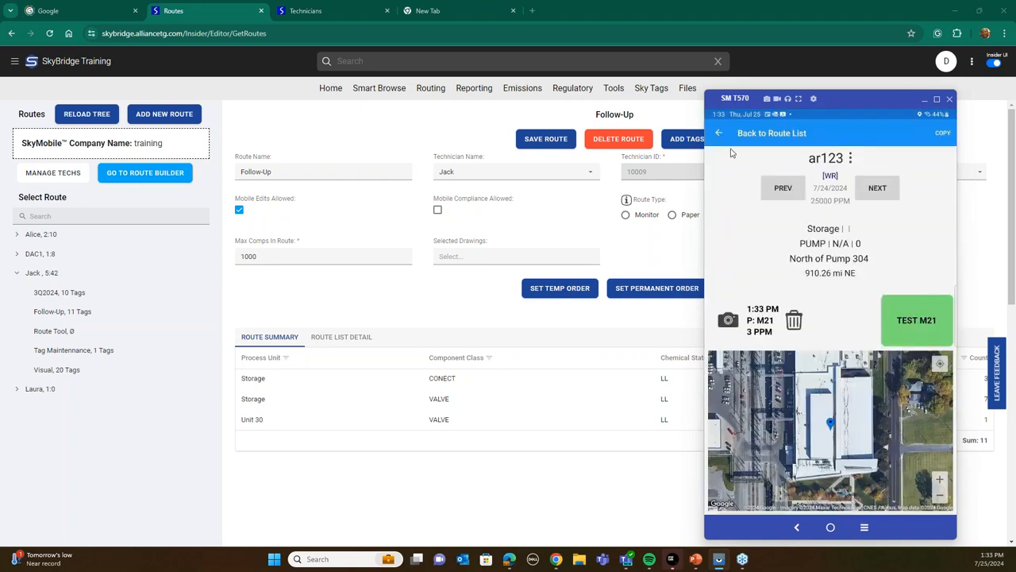
{"action": "left_click", "coordinate": [719, 135]}
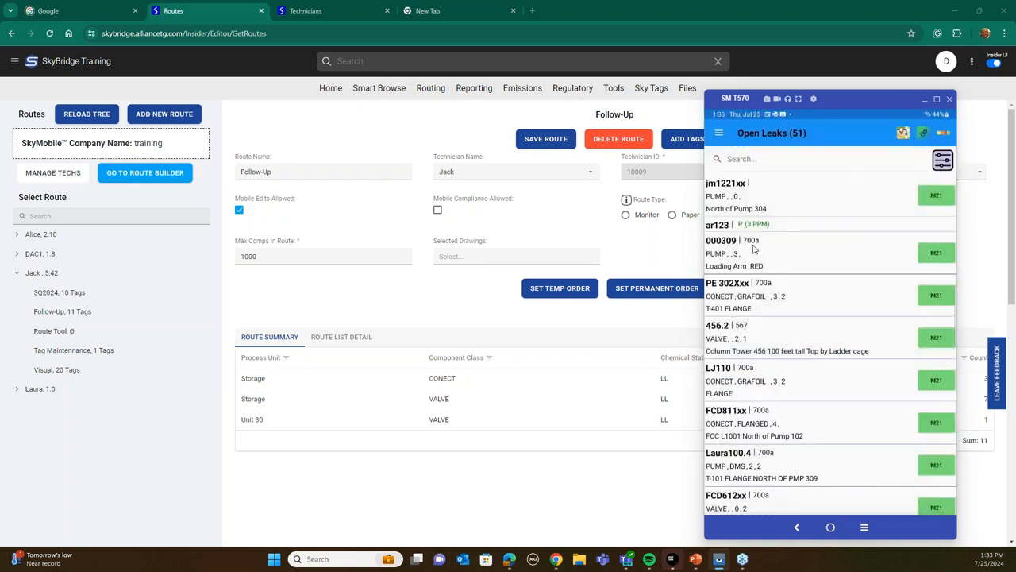
Move the mirrored tablet window off the screen and open Smart Browse for components in SkyBridge
{"action": "left_click_drag", "start_coordinate": [839, 94], "coordinate": [659, 109]}
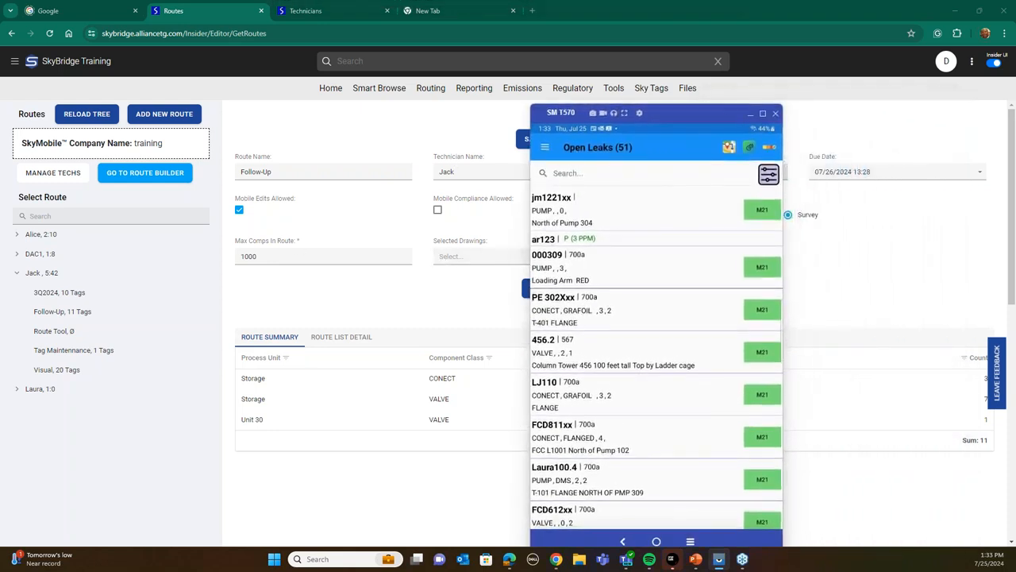
{"action": "left_click_drag", "start_coordinate": [689, 120], "coordinate": [1013, 115]}
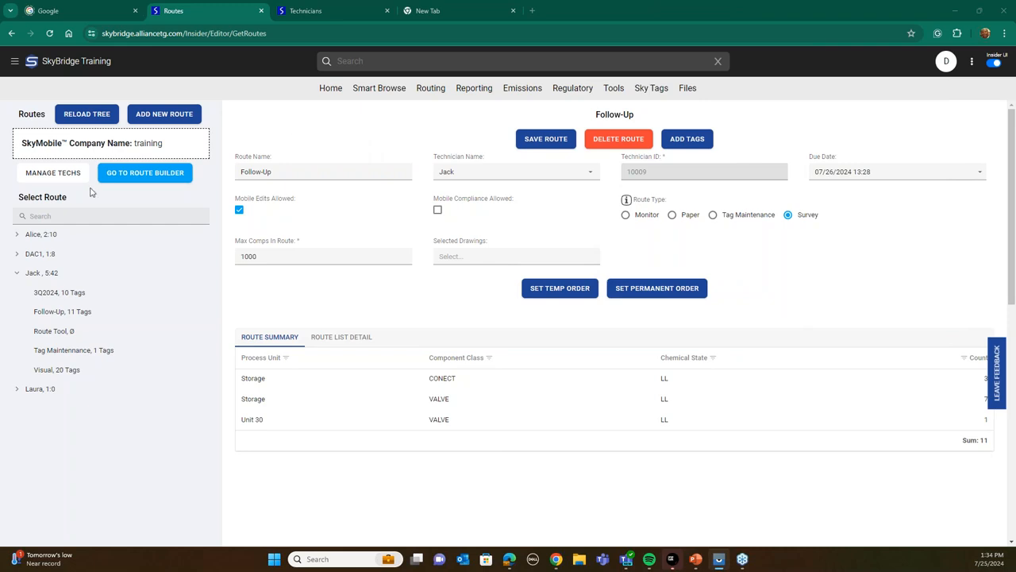
{"action": "left_click", "coordinate": [331, 88]}
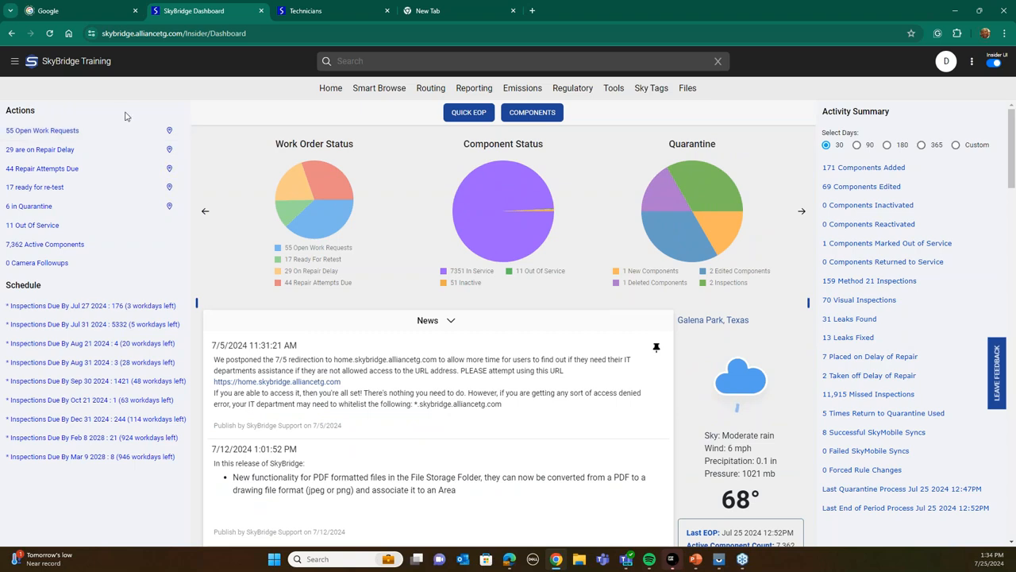
{"action": "left_click", "coordinate": [358, 89]}
{"action": "left_click", "coordinate": [246, 149]}
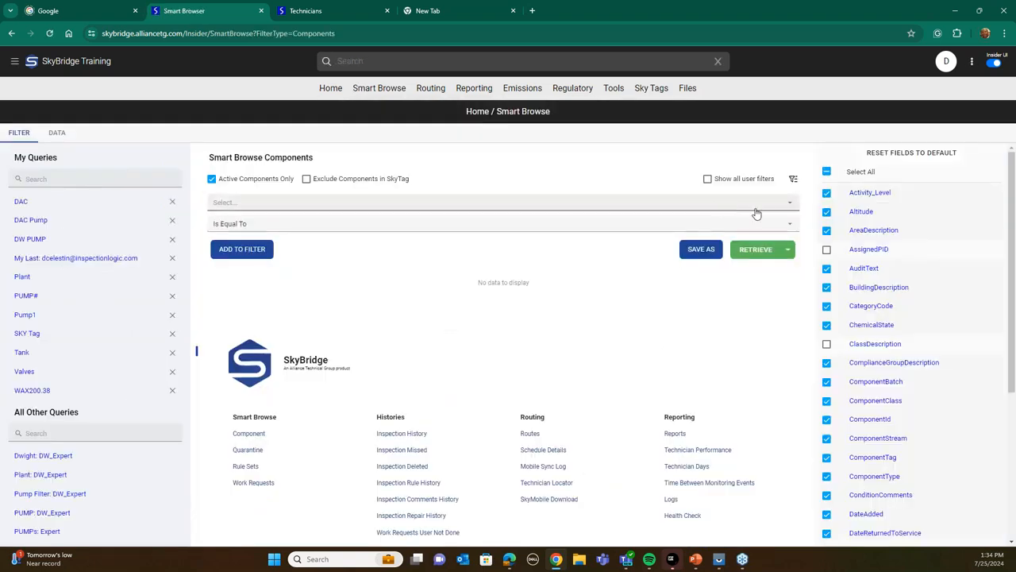
Filter the components for UnitDescription equal to Storage and retrieve the matching components
{"action": "left_click", "coordinate": [793, 203]}
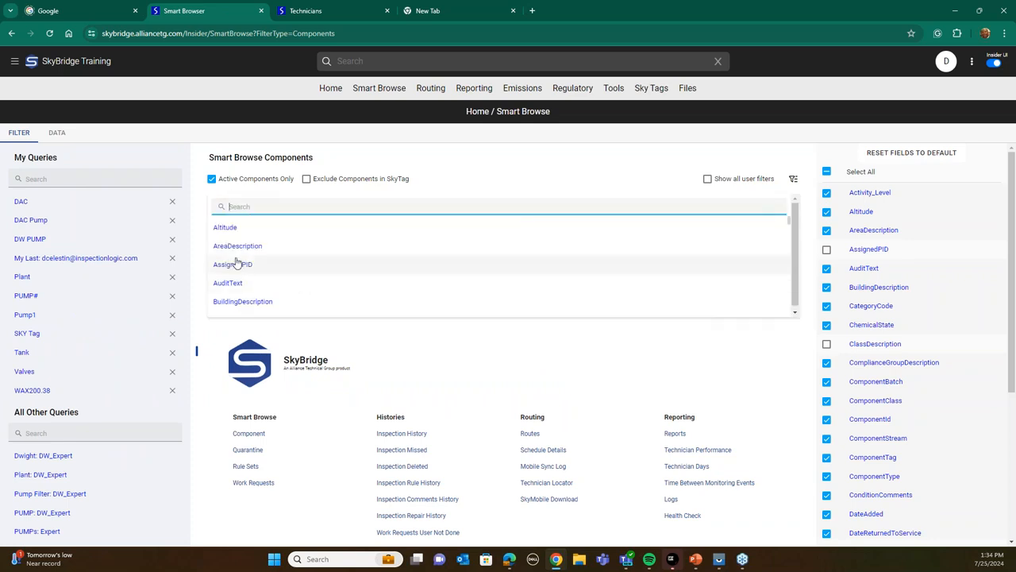
{"action": "type", "text": "uni"}
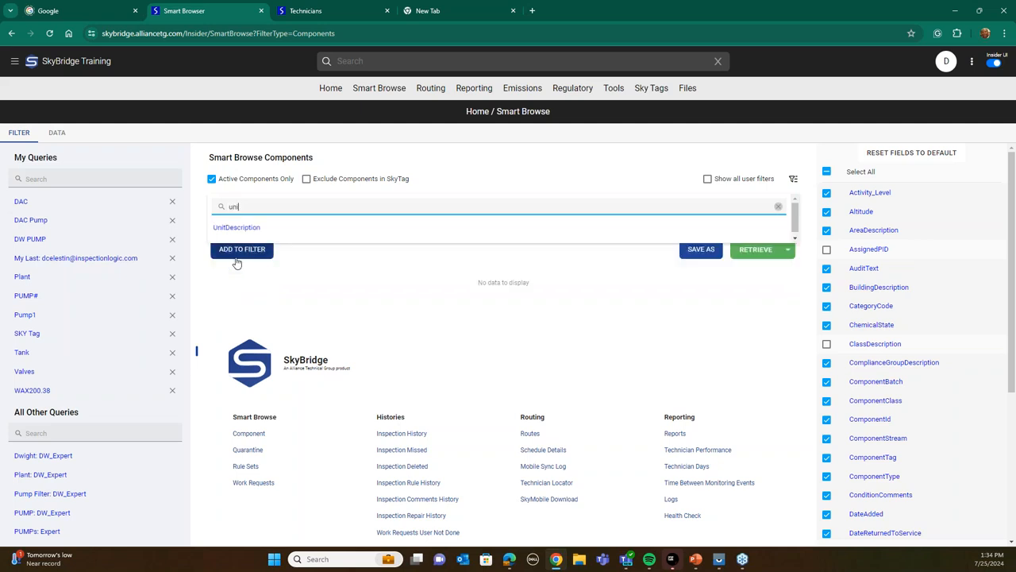
{"action": "left_click", "coordinate": [250, 226]}
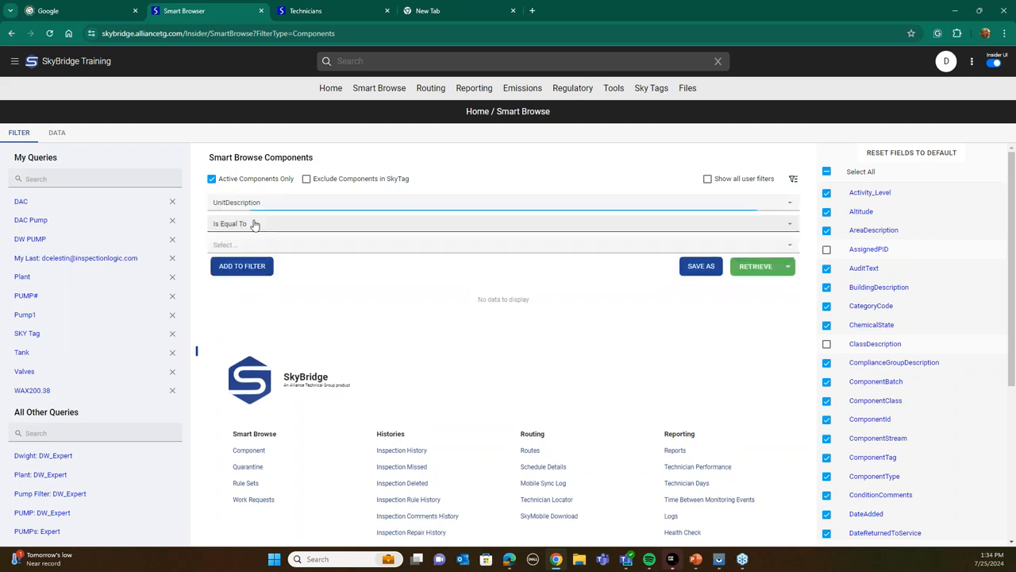
{"action": "left_click", "coordinate": [246, 246]}
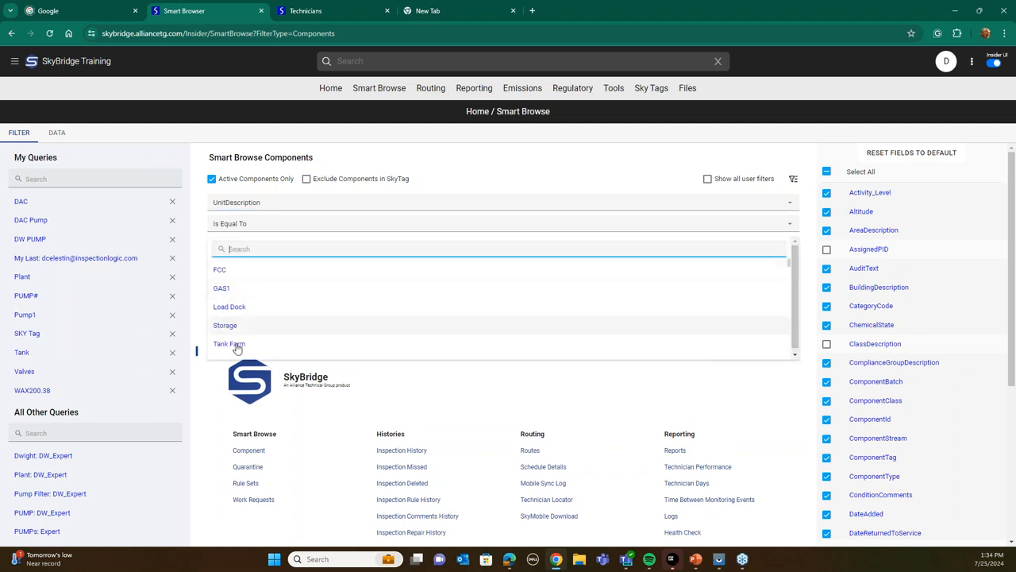
{"action": "left_click", "coordinate": [231, 332]}
{"action": "left_click", "coordinate": [242, 266]}
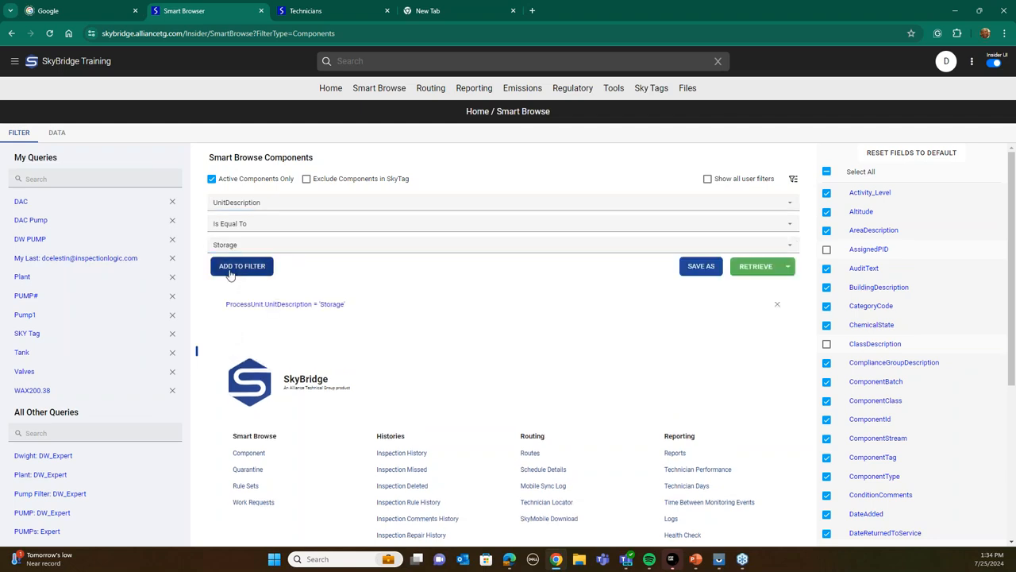
{"action": "left_click", "coordinate": [746, 270]}
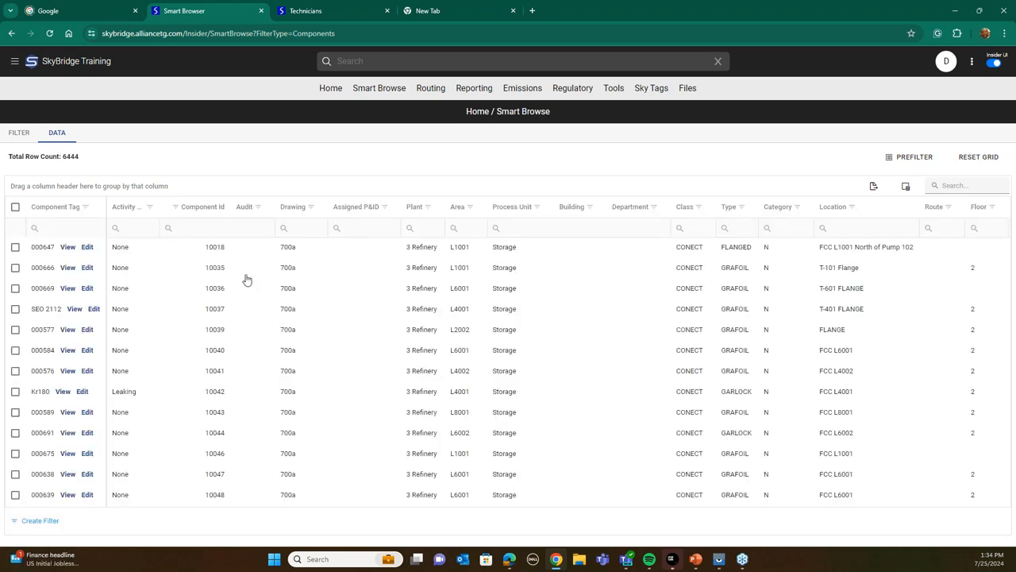
Try selecting all retrieved rows, clear that selection, and select only the rows from component 000647 through 000667.41
{"action": "left_click", "coordinate": [15, 207]}
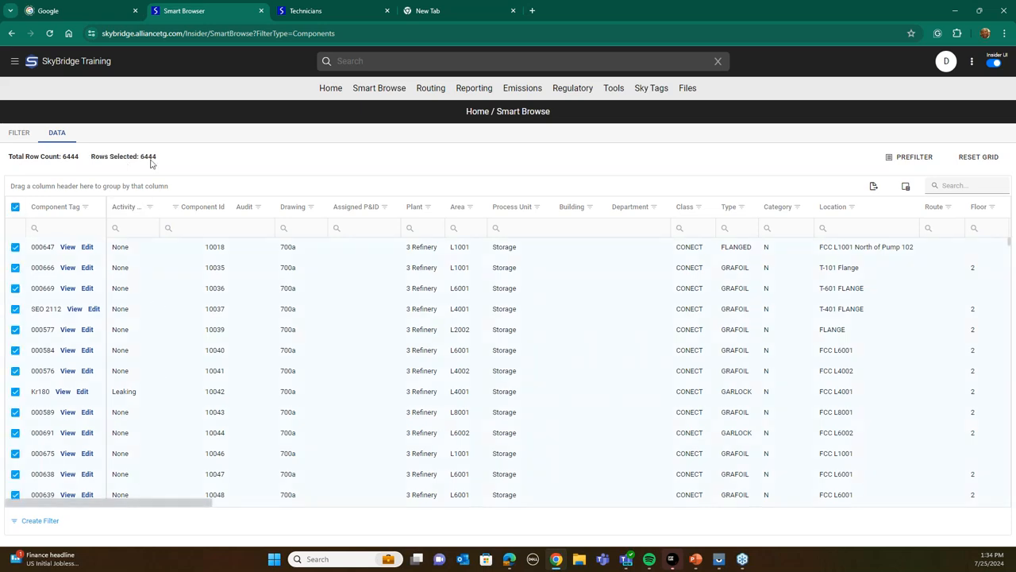
{"action": "left_click", "coordinate": [15, 207]}
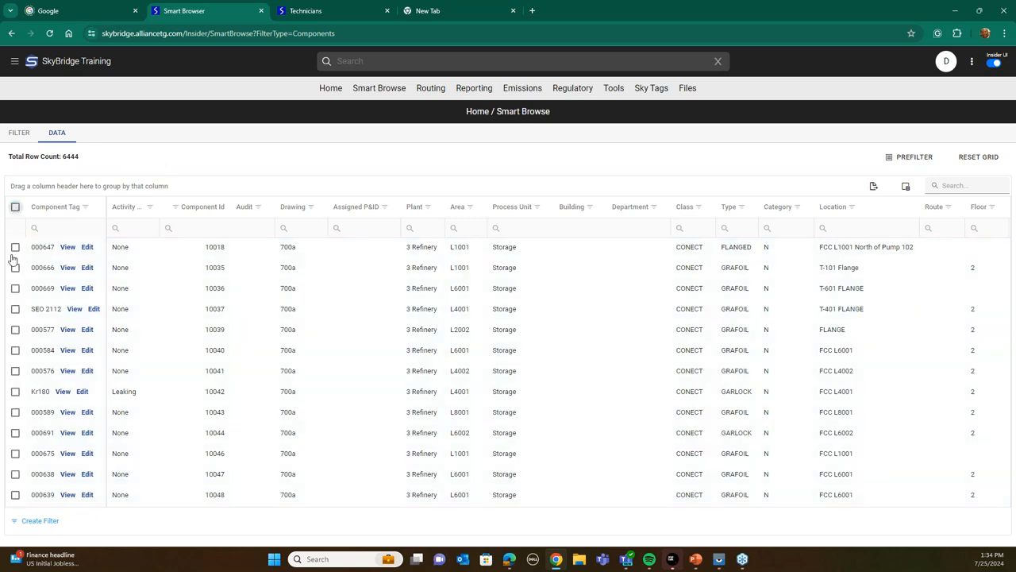
{"action": "left_click", "coordinate": [15, 247]}
{"action": "scroll", "coordinate": [20, 347], "scroll_direction": "down", "scroll_amount": 2}
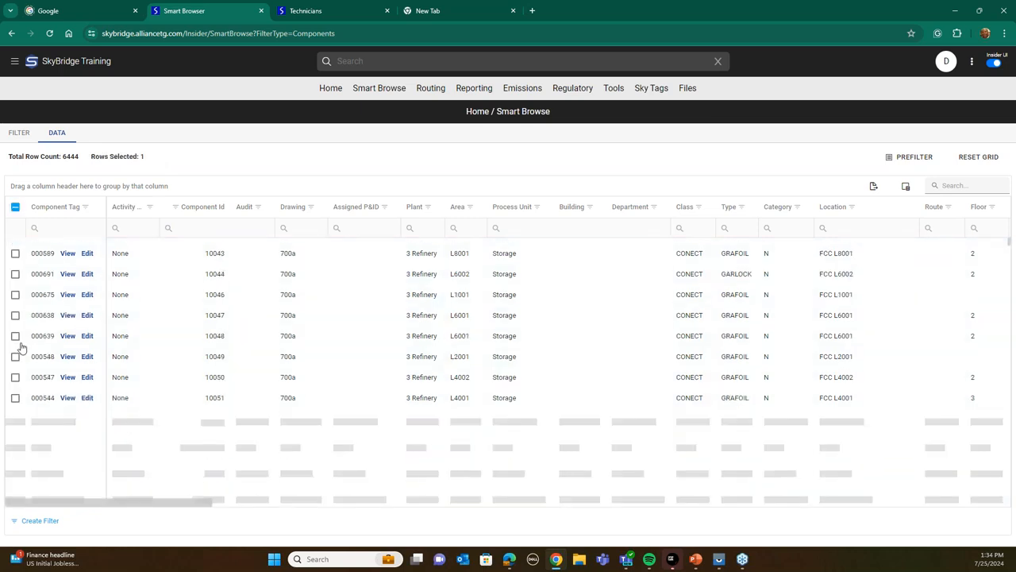
{"action": "scroll", "coordinate": [39, 476], "scroll_direction": "down", "scroll_amount": 20}
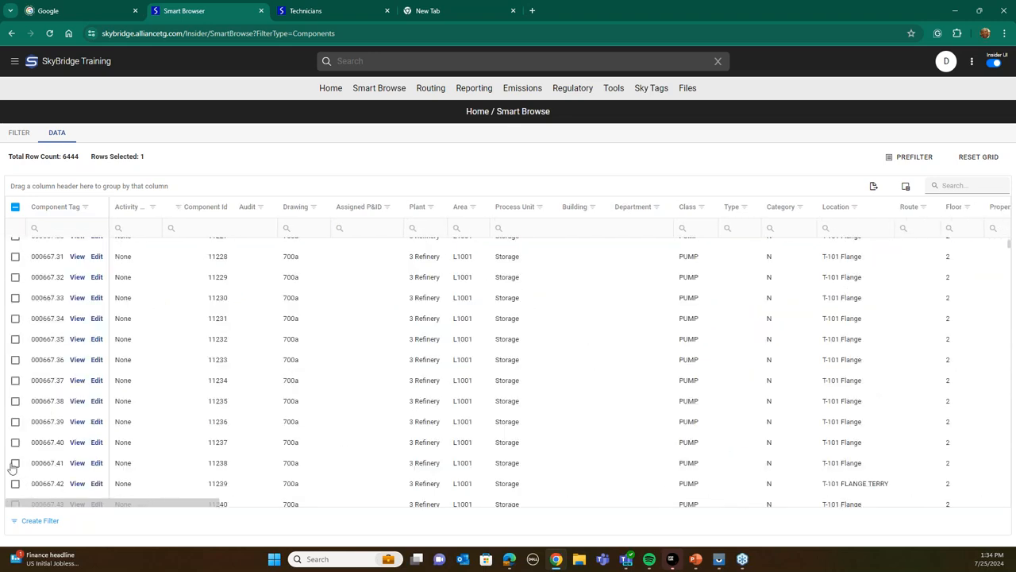
{"action": "left_click", "coordinate": [15, 463], "text": "shift"}
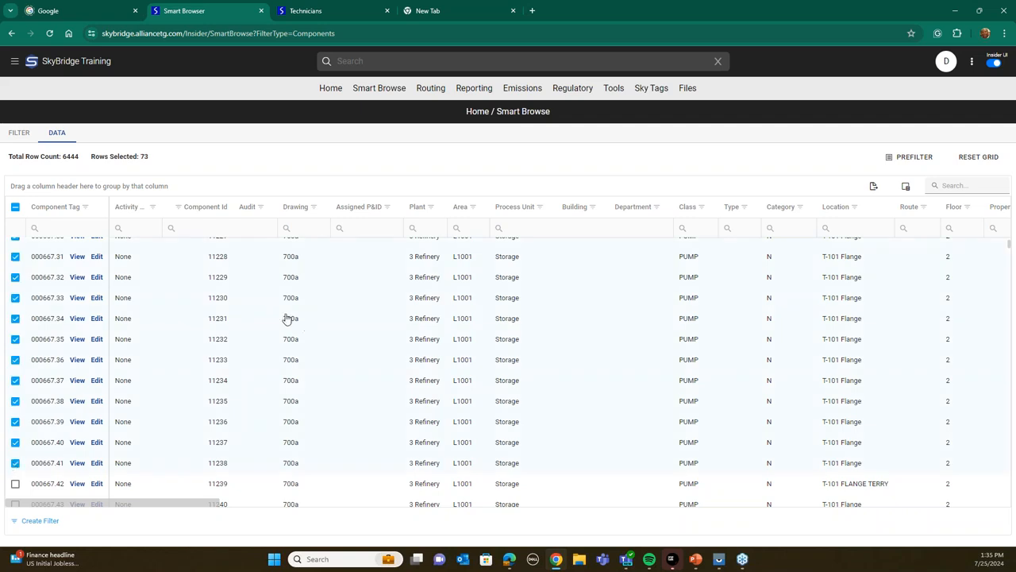
Add the selected components to the existing Vis route
{"action": "right_click", "coordinate": [272, 274]}
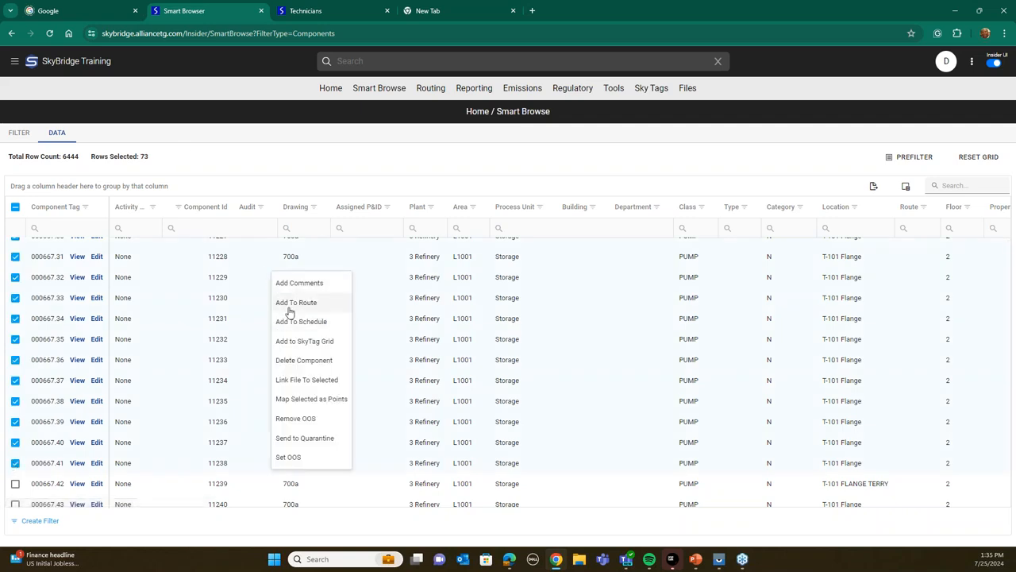
{"action": "left_click", "coordinate": [288, 303]}
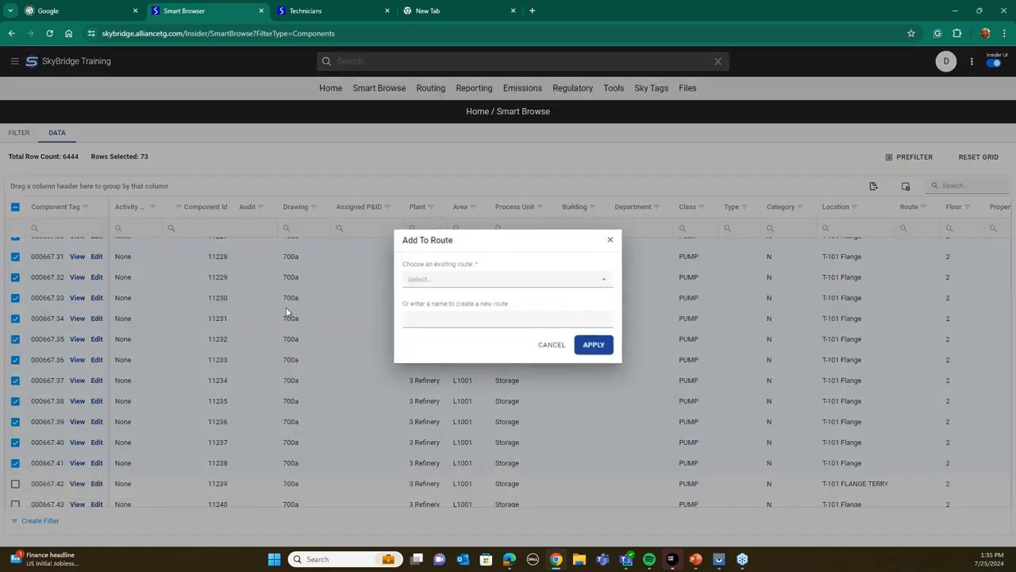
{"action": "left_click", "coordinate": [605, 278]}
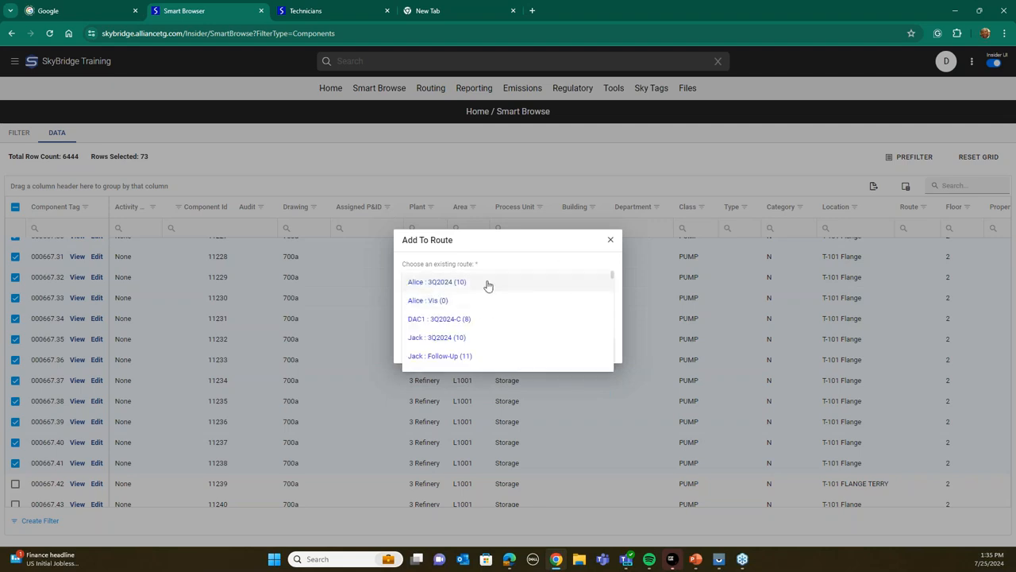
{"action": "left_click", "coordinate": [435, 301]}
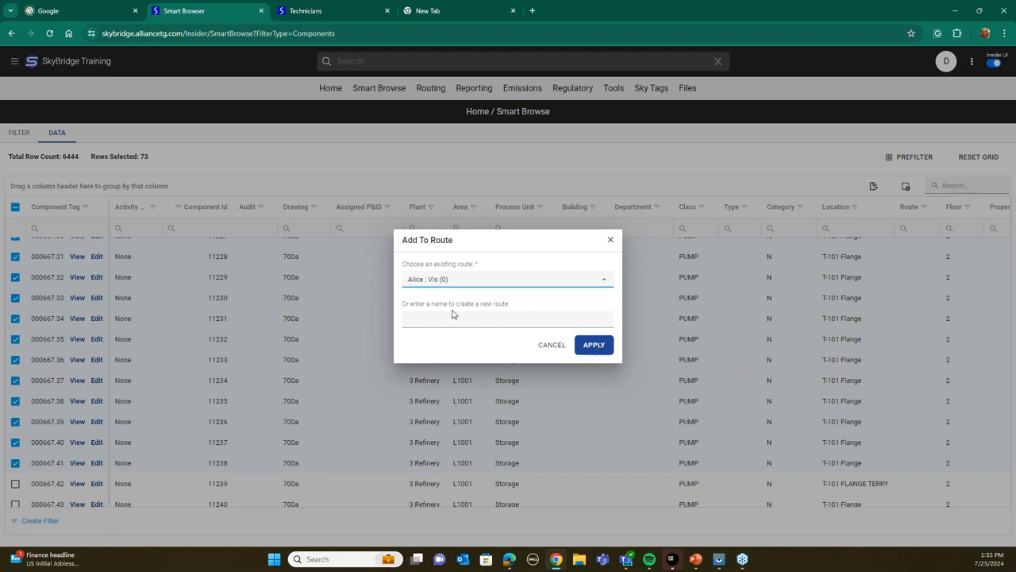
{"action": "left_click", "coordinate": [593, 348]}
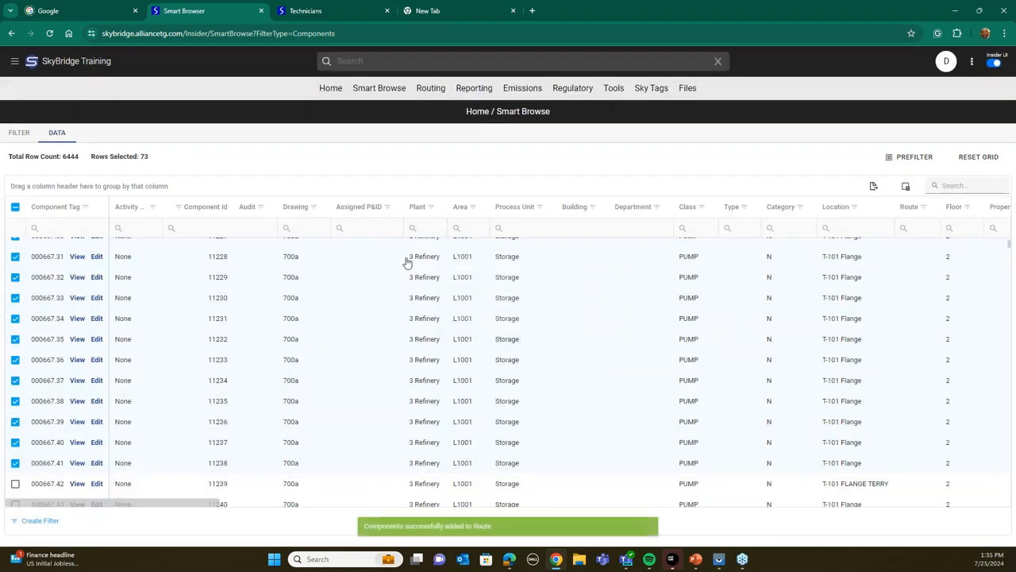
Open the Routes manager from the dashboard, expand the first technician's routes, and load the 3Q2024 route
{"action": "left_click", "coordinate": [339, 88]}
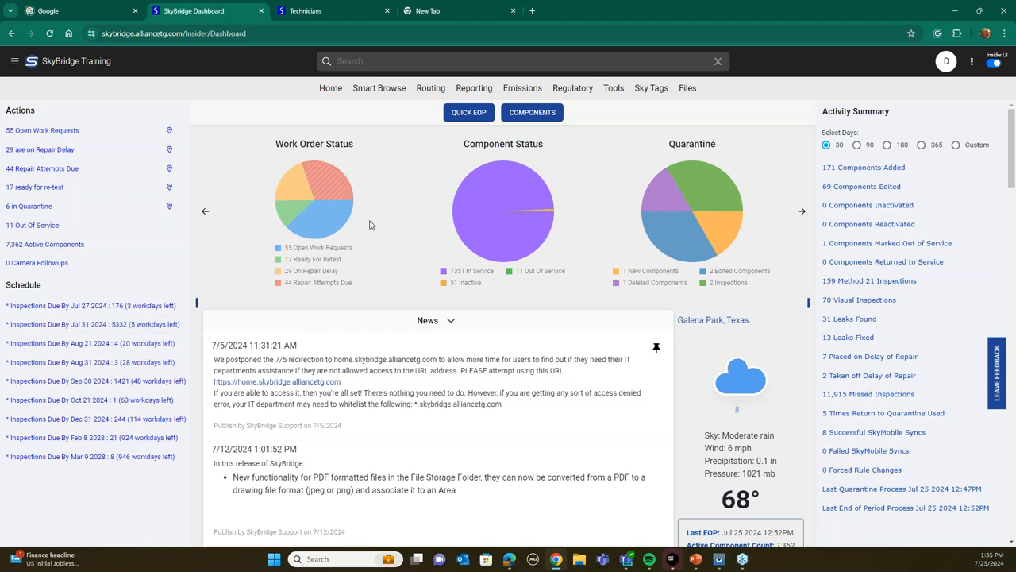
{"action": "left_click", "coordinate": [427, 90]}
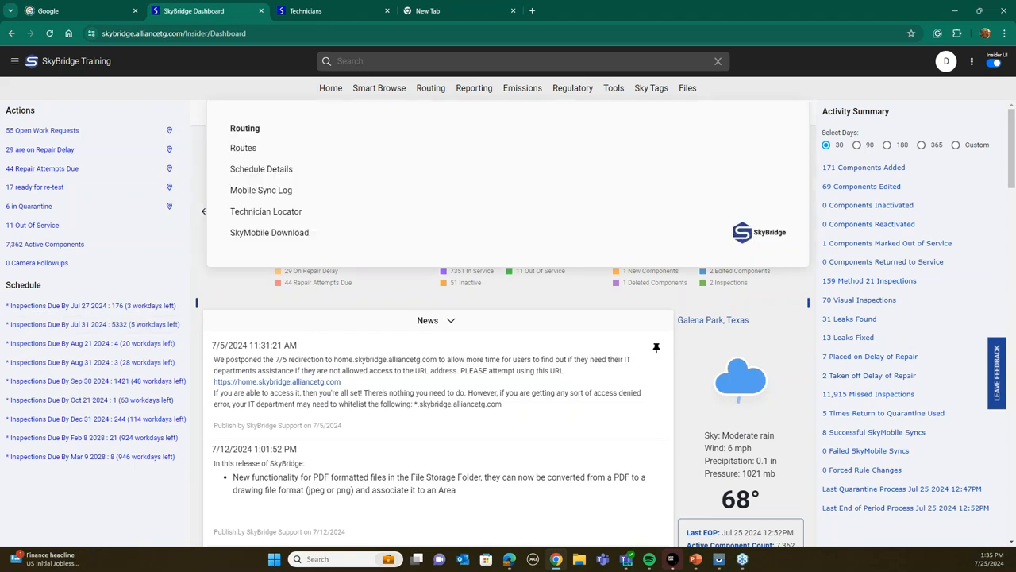
{"action": "left_click", "coordinate": [245, 148]}
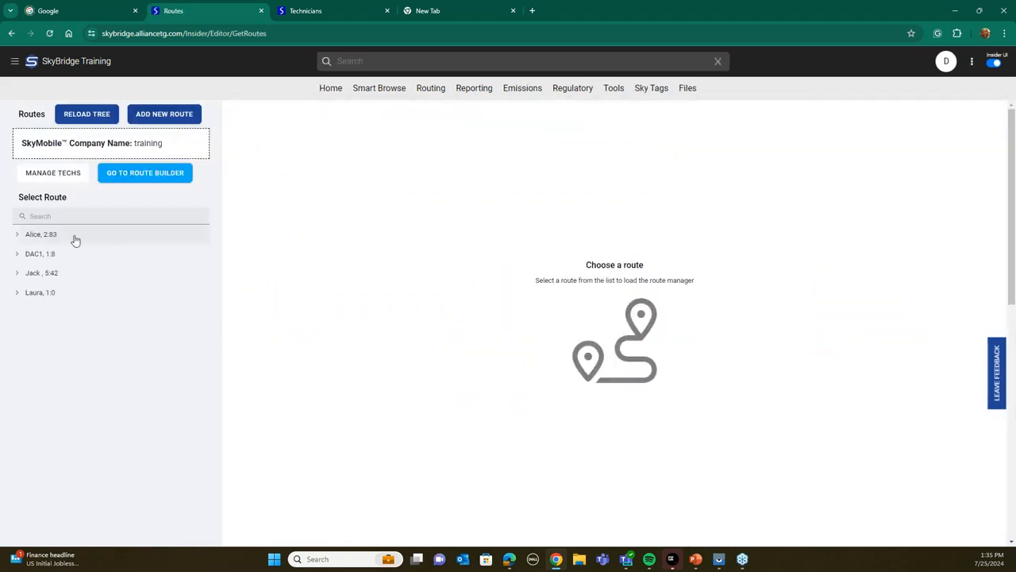
{"action": "left_click", "coordinate": [17, 235]}
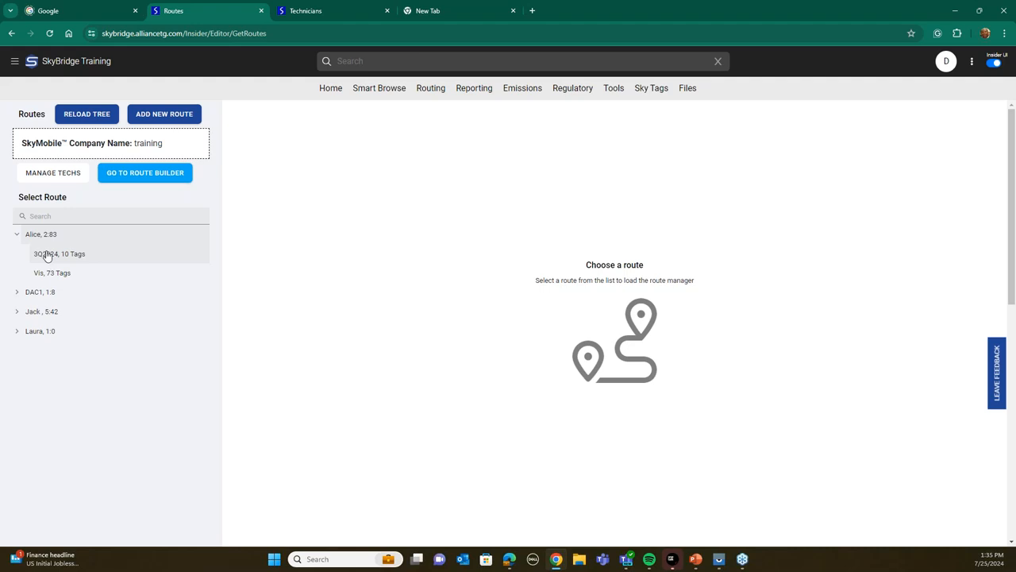
{"action": "left_click", "coordinate": [47, 254]}
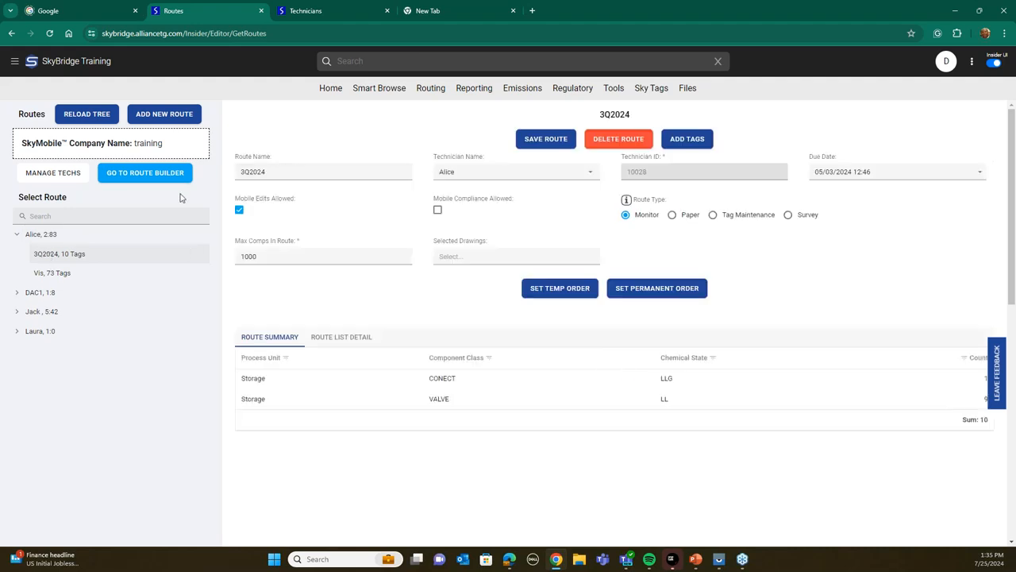
Open Route Builder, view the saved filters without applying one, and return to the route manager
{"action": "left_click", "coordinate": [163, 173]}
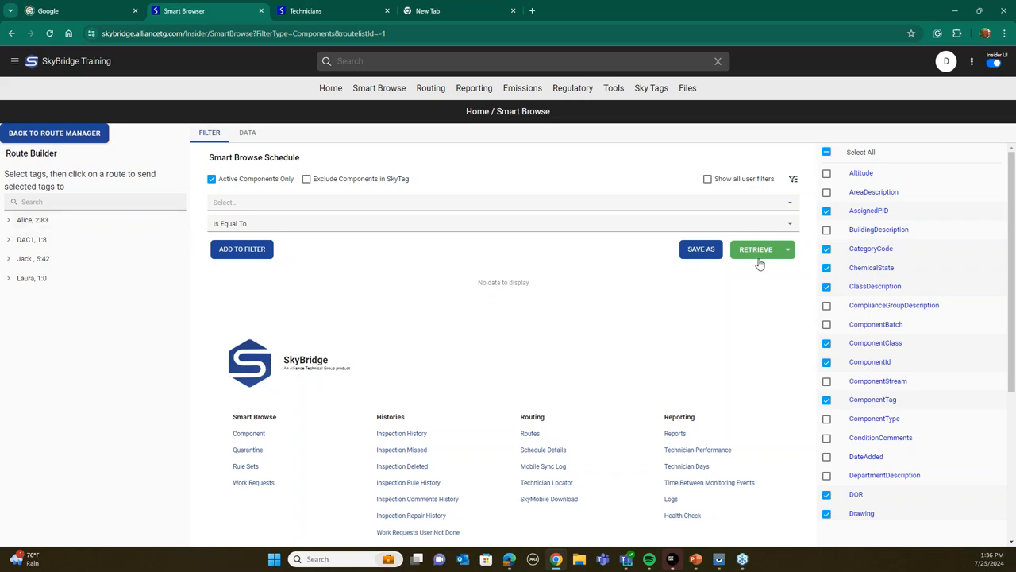
{"action": "left_click", "coordinate": [761, 251]}
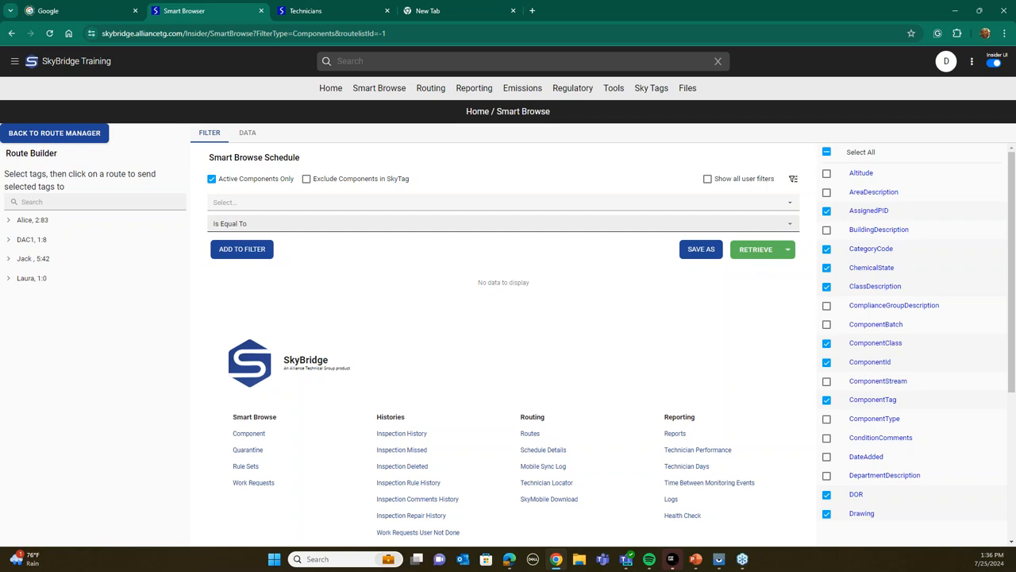
{"action": "left_click", "coordinate": [794, 178]}
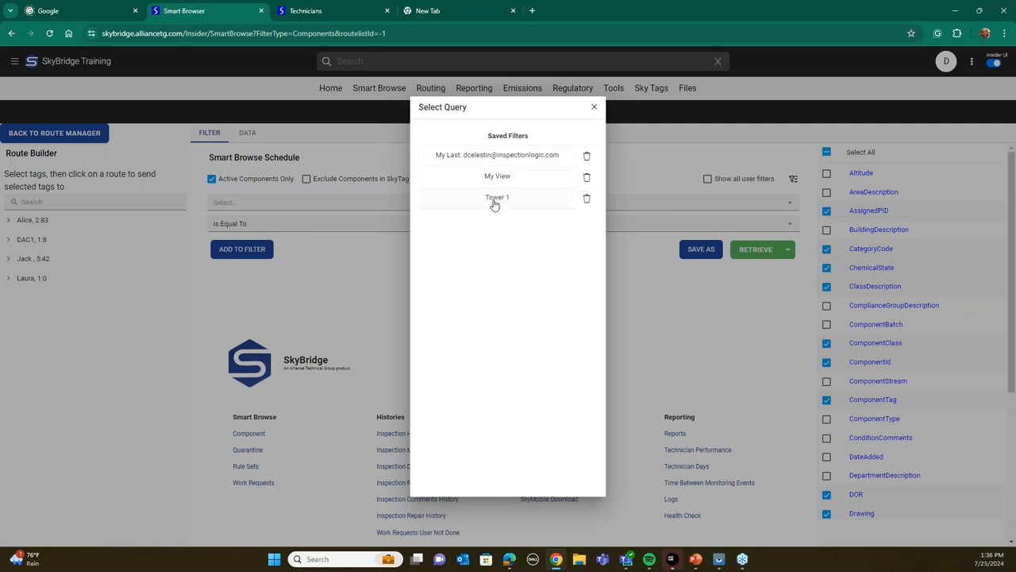
{"action": "left_click", "coordinate": [594, 107]}
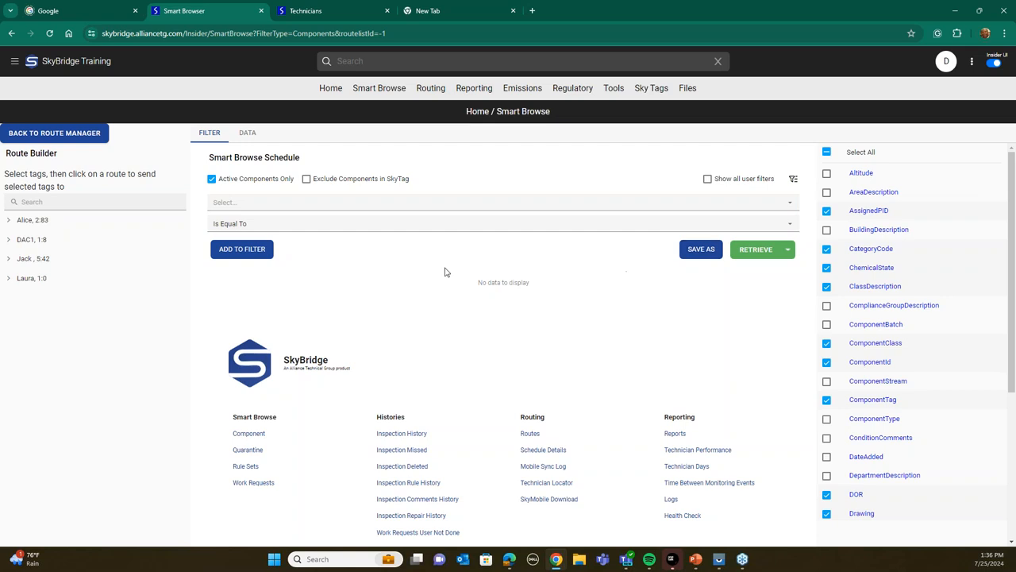
{"action": "left_click", "coordinate": [794, 180]}
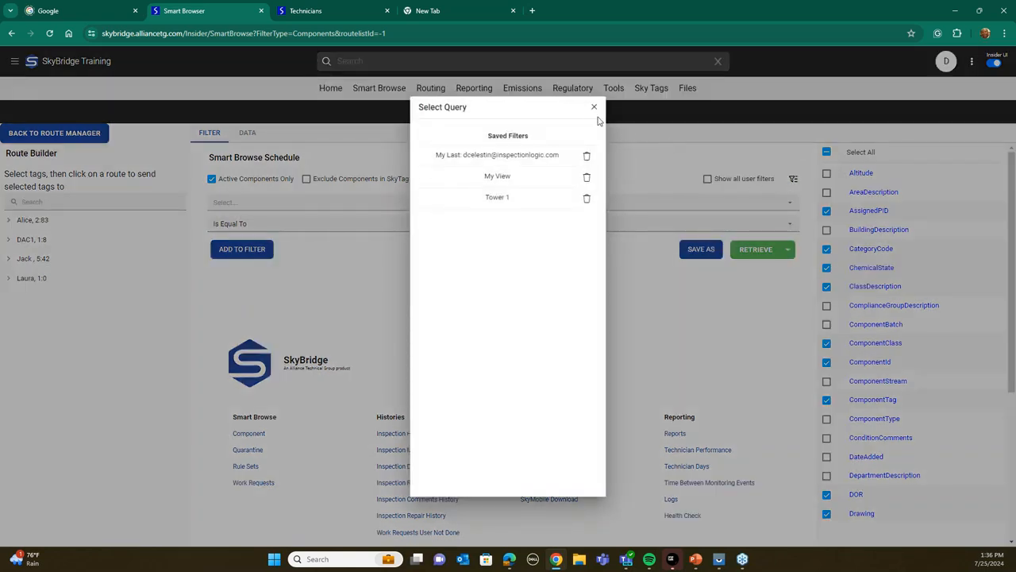
{"action": "left_click", "coordinate": [594, 106]}
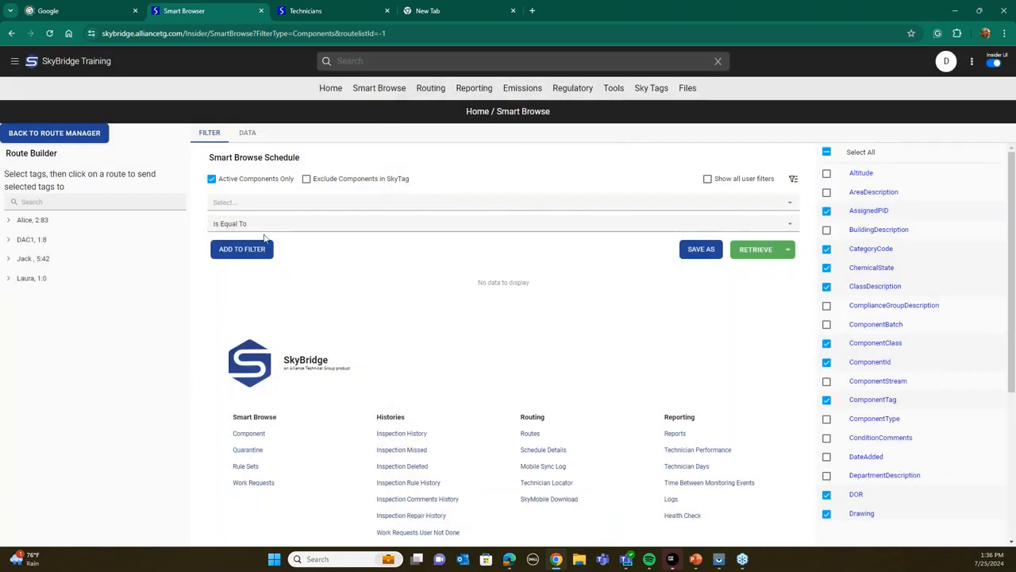
{"action": "left_click", "coordinate": [41, 133]}
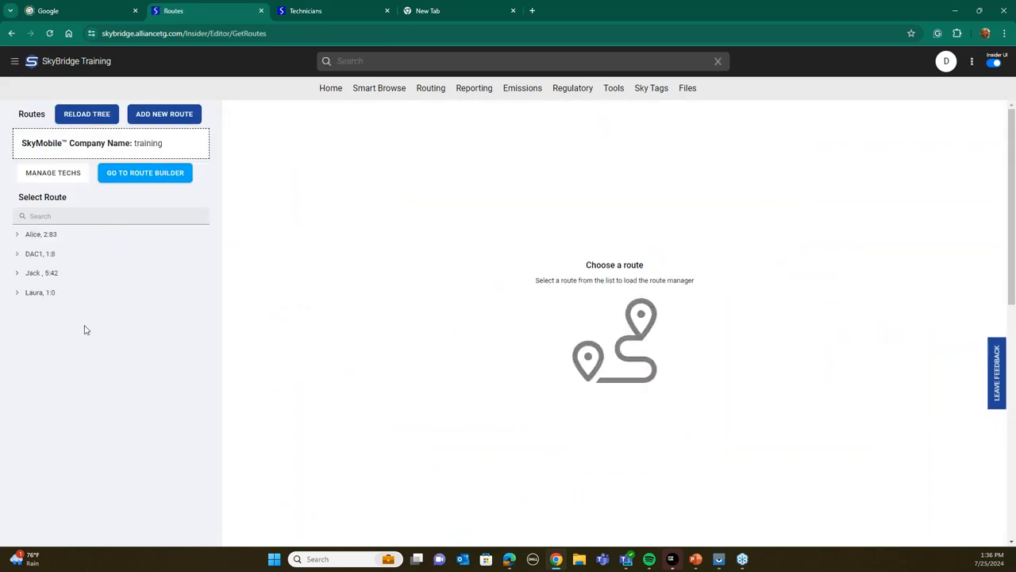